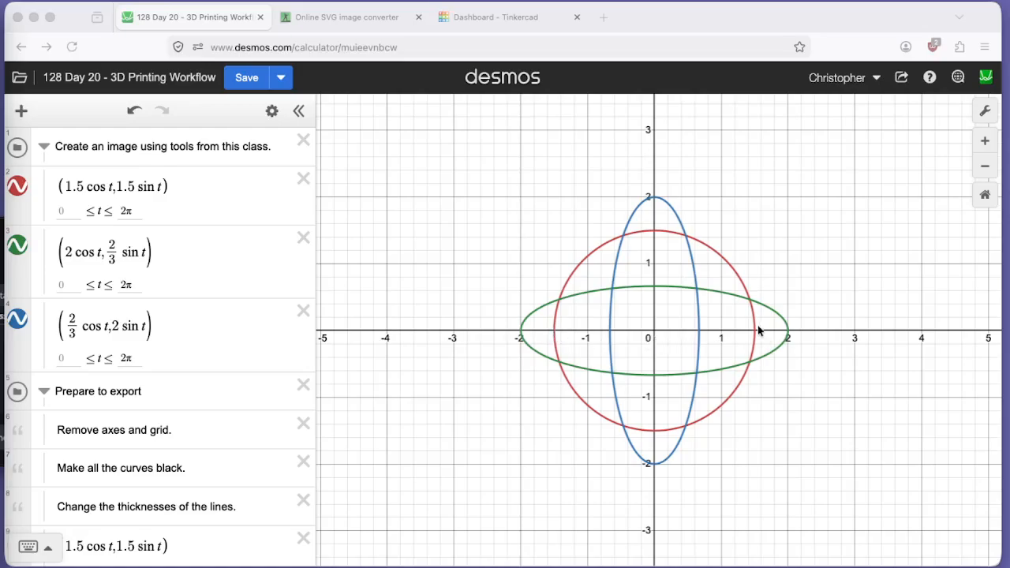
Change both coefficients of the first parametric curve to 2, making it the circle (2 cos t, 2 sin t).
{"action": "left_click", "coordinate": [82, 187]}
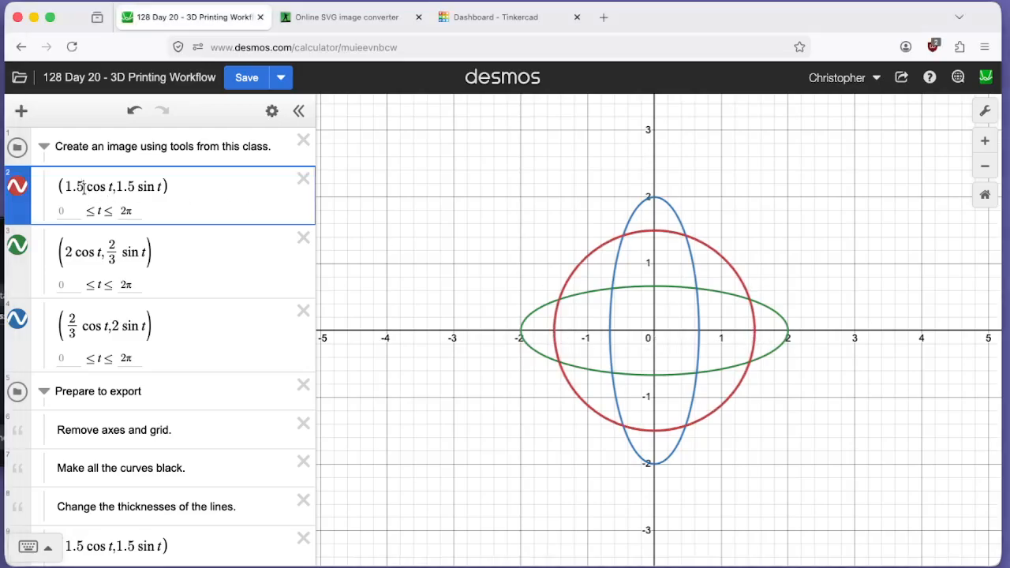
{"action": "key", "text": "BackSpace"}
{"action": "key", "text": "BackSpace"}
{"action": "key", "text": "BackSpace"}
{"action": "type", "text": "2"}
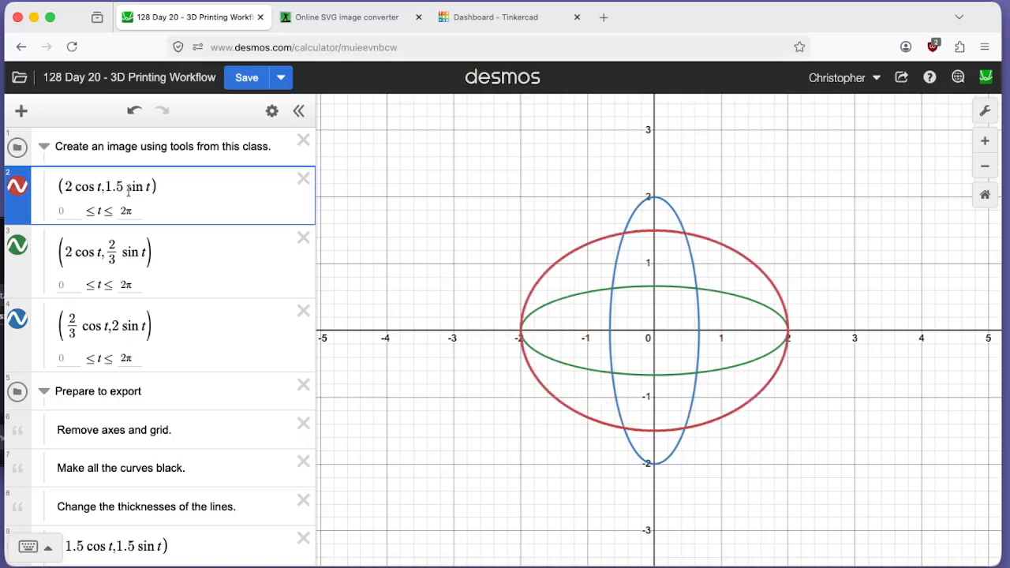
{"action": "left_click", "coordinate": [122, 186]}
{"action": "key", "text": "BackSpace"}
{"action": "key", "text": "BackSpace"}
{"action": "key", "text": "BackSpace"}
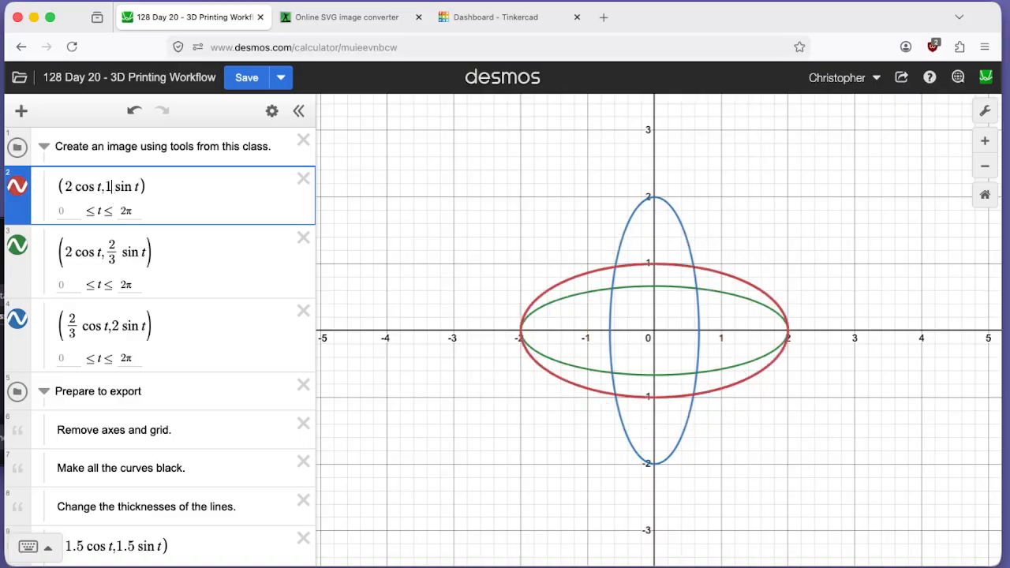
{"action": "type", "text": "2"}
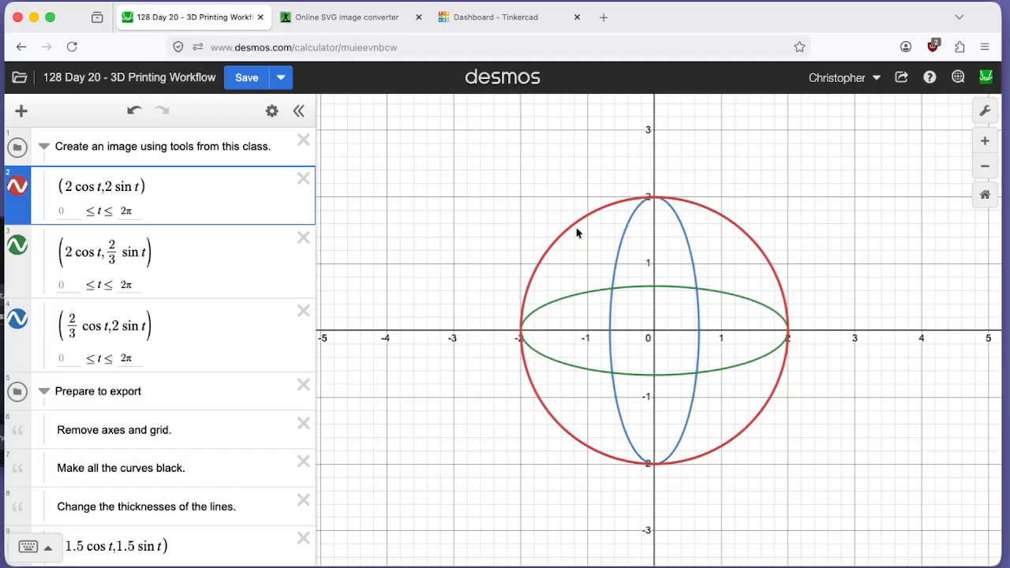
Hide the grid, the X-axis and the Y-axis from the graph.
{"action": "scroll", "coordinate": [153, 383], "scroll_direction": "down", "scroll_amount": 2}
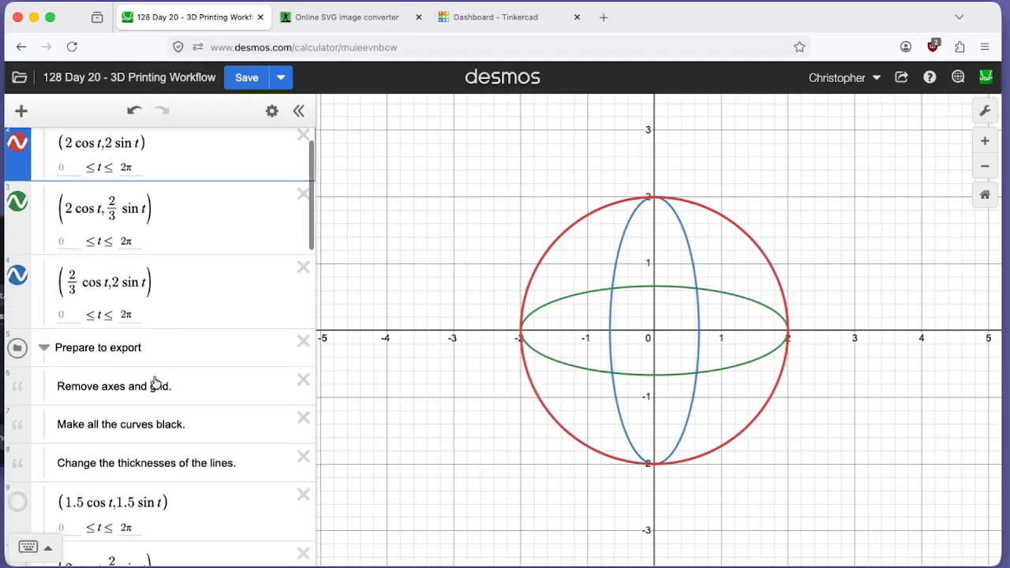
{"action": "scroll", "coordinate": [150, 379], "scroll_direction": "down", "scroll_amount": 2}
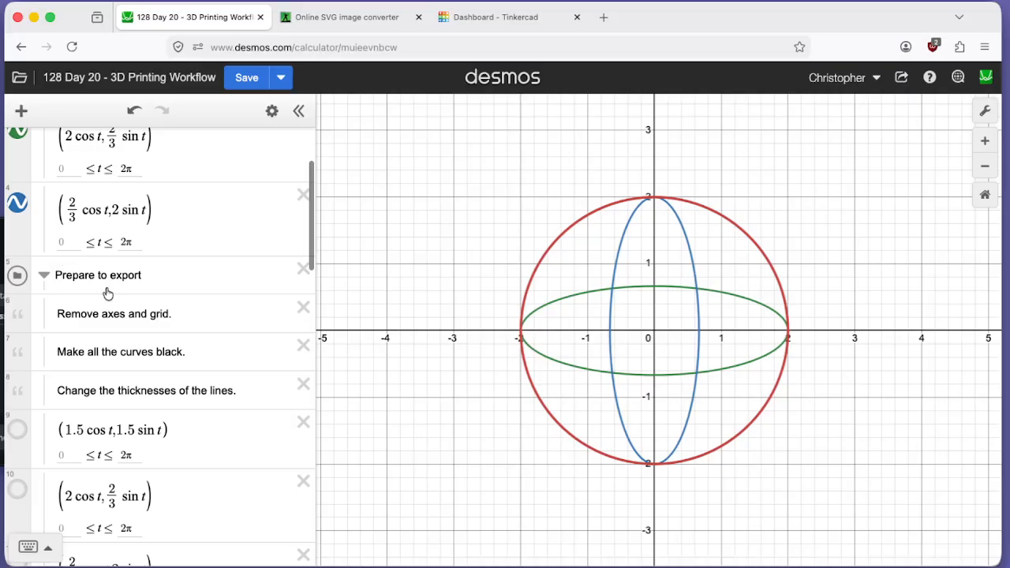
{"action": "left_click", "coordinate": [984, 110]}
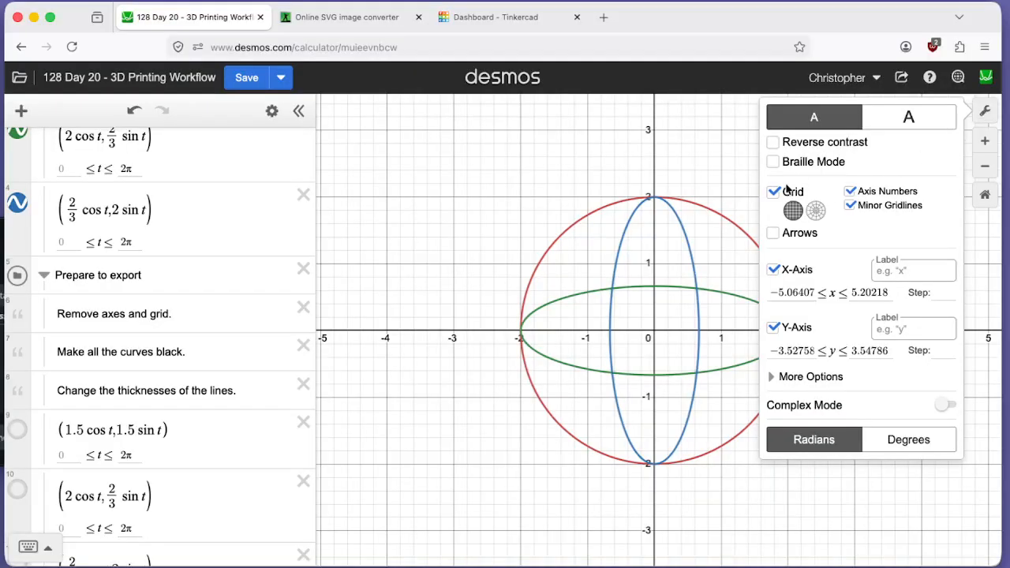
{"action": "left_click", "coordinate": [773, 192]}
{"action": "left_click", "coordinate": [773, 245]}
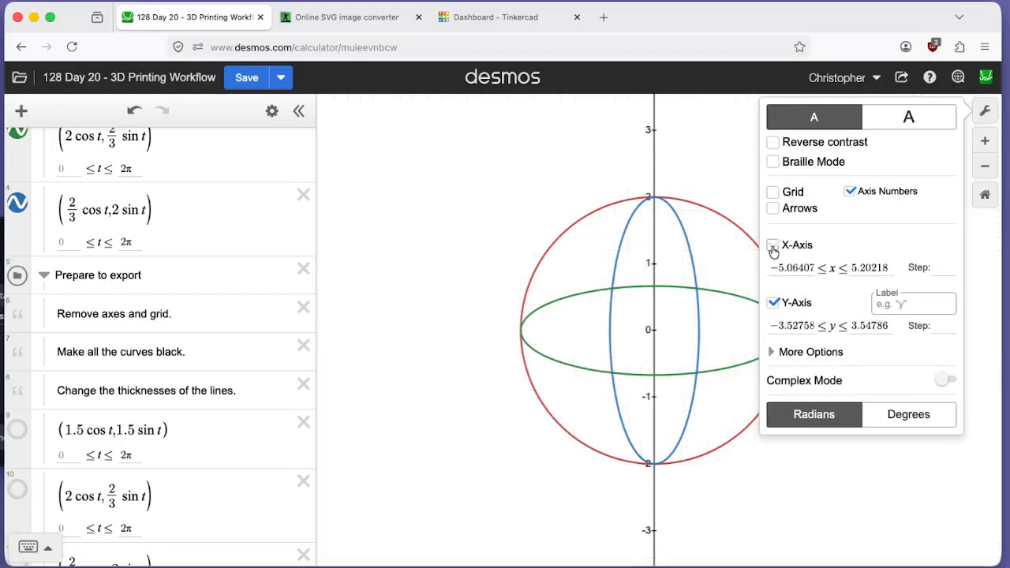
{"action": "left_click", "coordinate": [773, 302]}
{"action": "left_click", "coordinate": [723, 186]}
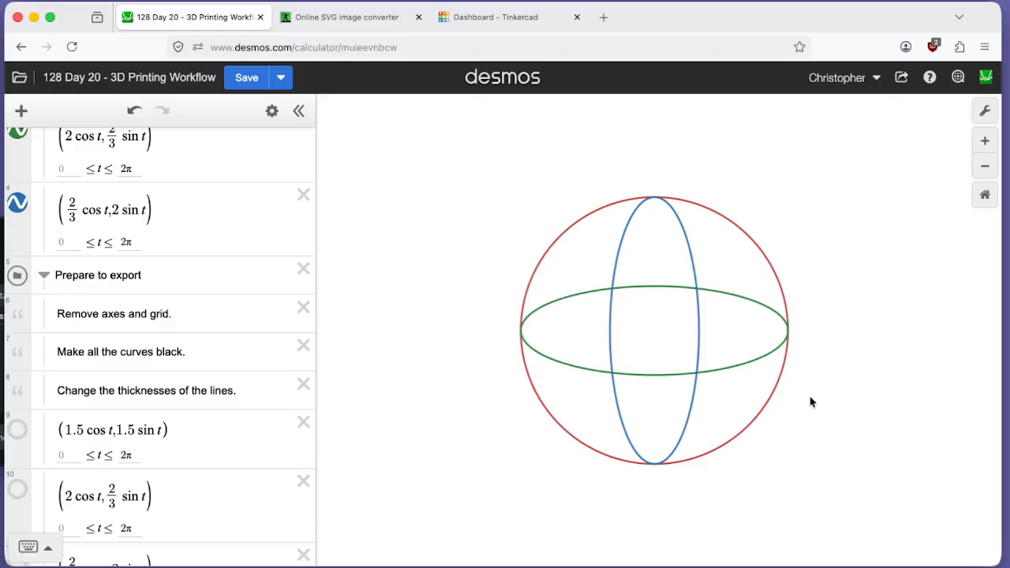
Change the colour of the circle and both ellipses to black.
{"action": "scroll", "coordinate": [221, 222], "scroll_direction": "up", "scroll_amount": 3}
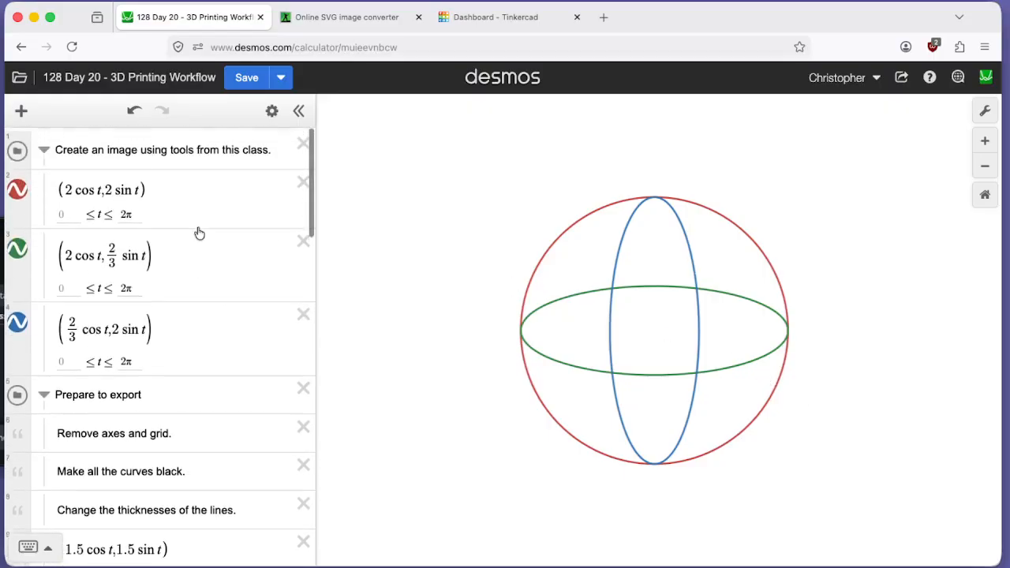
{"action": "left_click", "coordinate": [17, 187]}
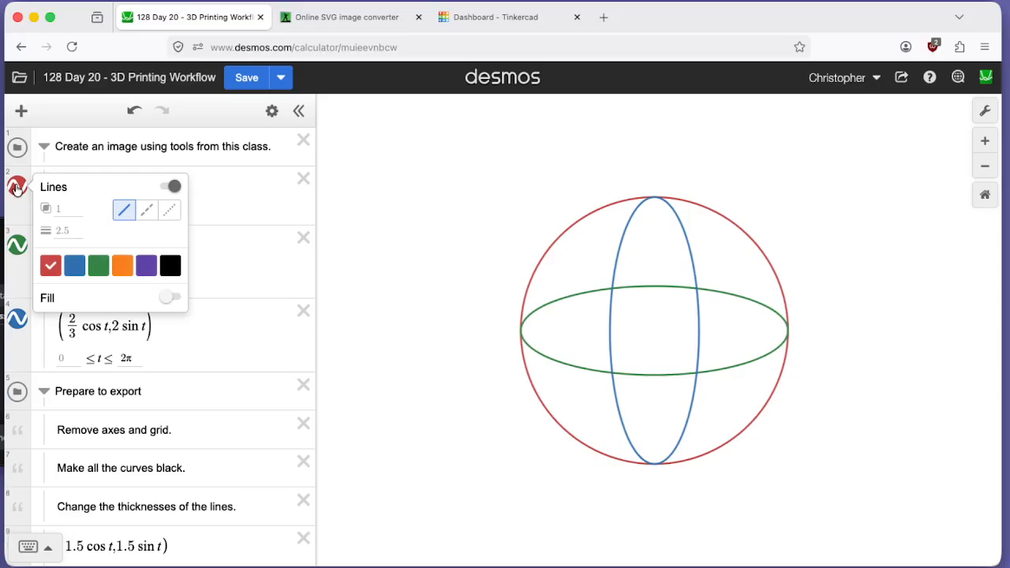
{"action": "left_click", "coordinate": [170, 266]}
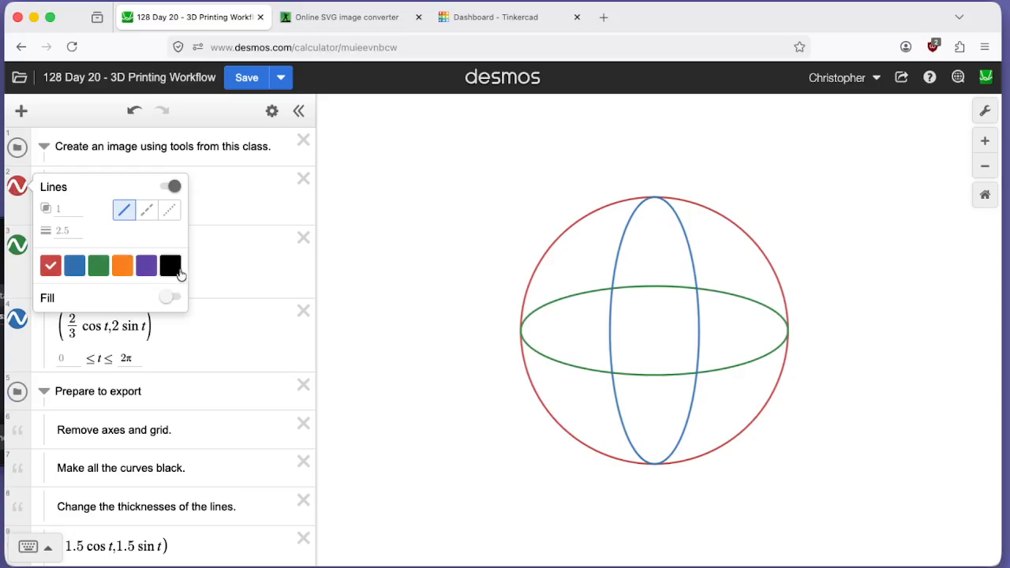
{"action": "left_click", "coordinate": [17, 246]}
{"action": "left_click", "coordinate": [18, 245]}
{"action": "left_click", "coordinate": [171, 326]}
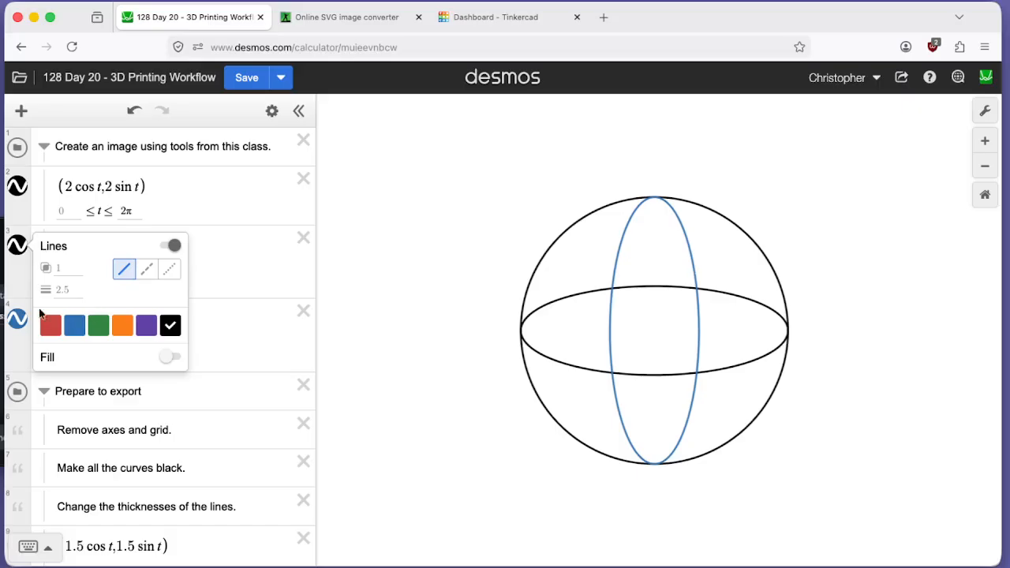
{"action": "left_click", "coordinate": [17, 319]}
{"action": "left_click", "coordinate": [17, 319]}
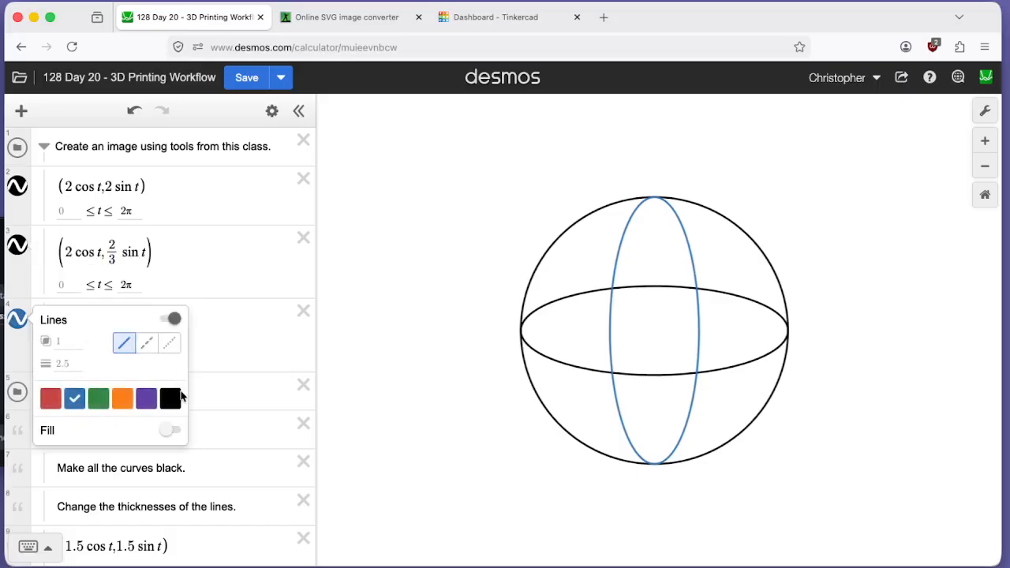
{"action": "left_click", "coordinate": [171, 398]}
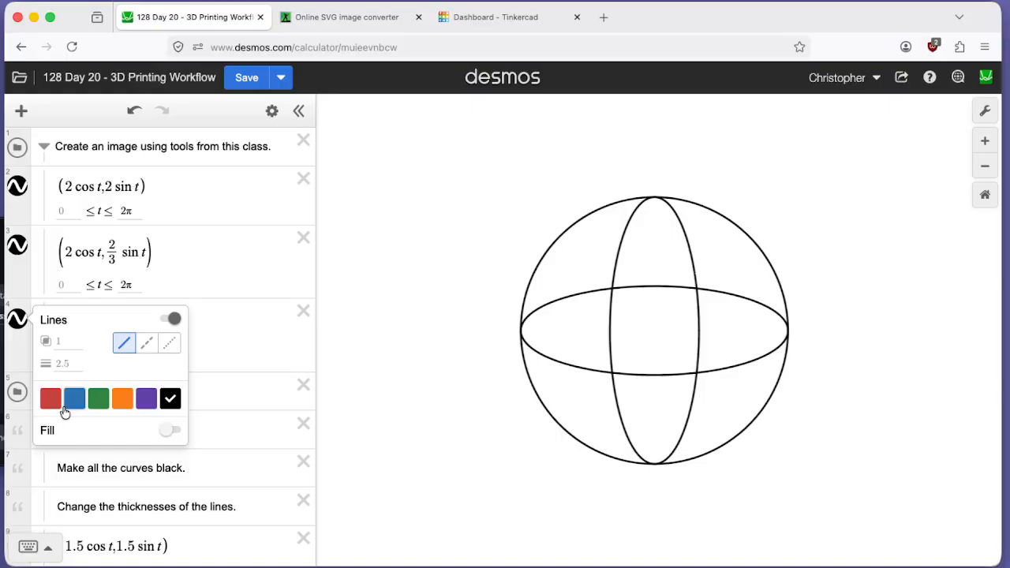
{"action": "left_click", "coordinate": [228, 466]}
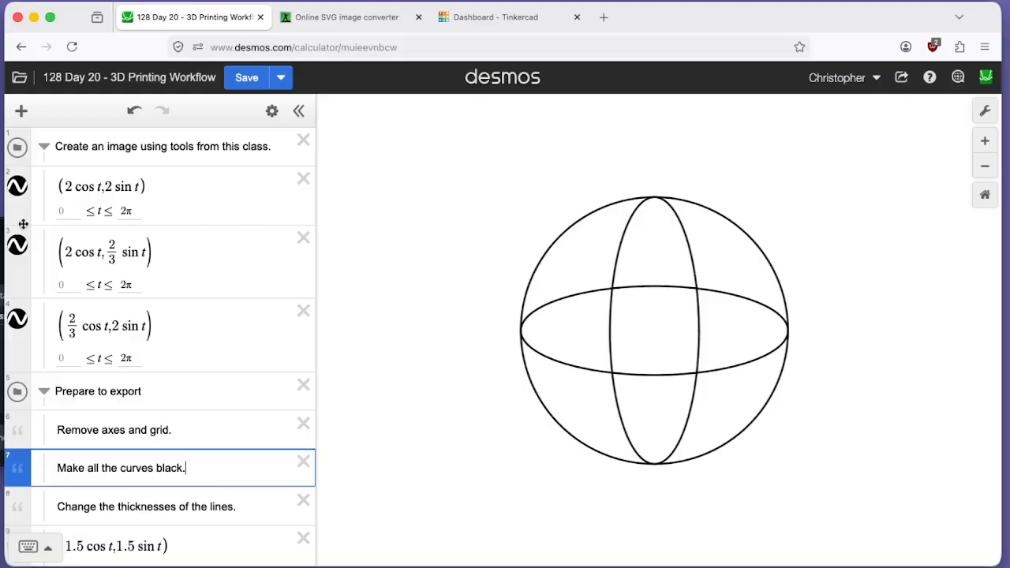
Thicken the outer circle's line, trying 10 and 15 before settling on 20.
{"action": "left_click", "coordinate": [18, 188]}
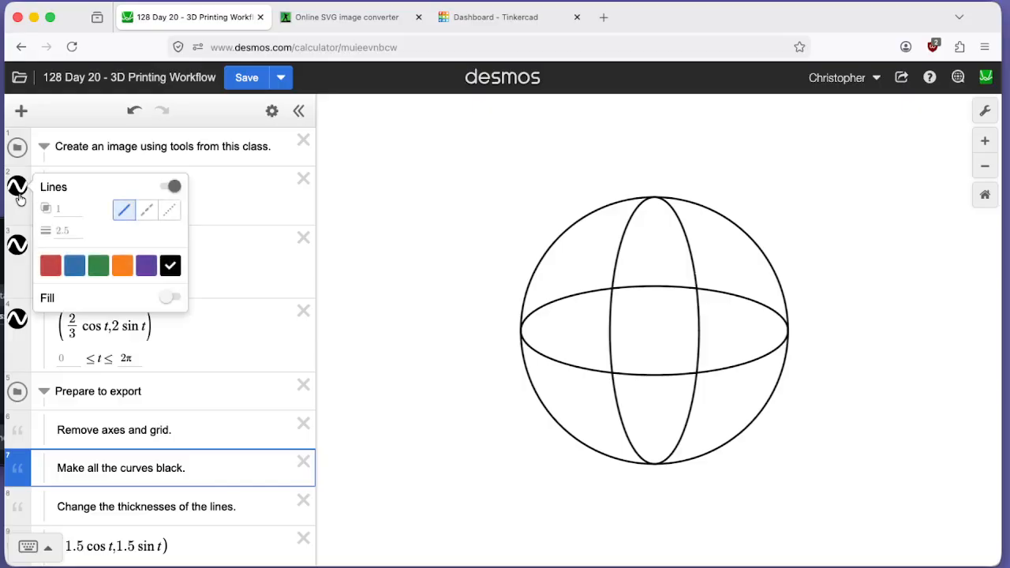
{"action": "left_click", "coordinate": [76, 228]}
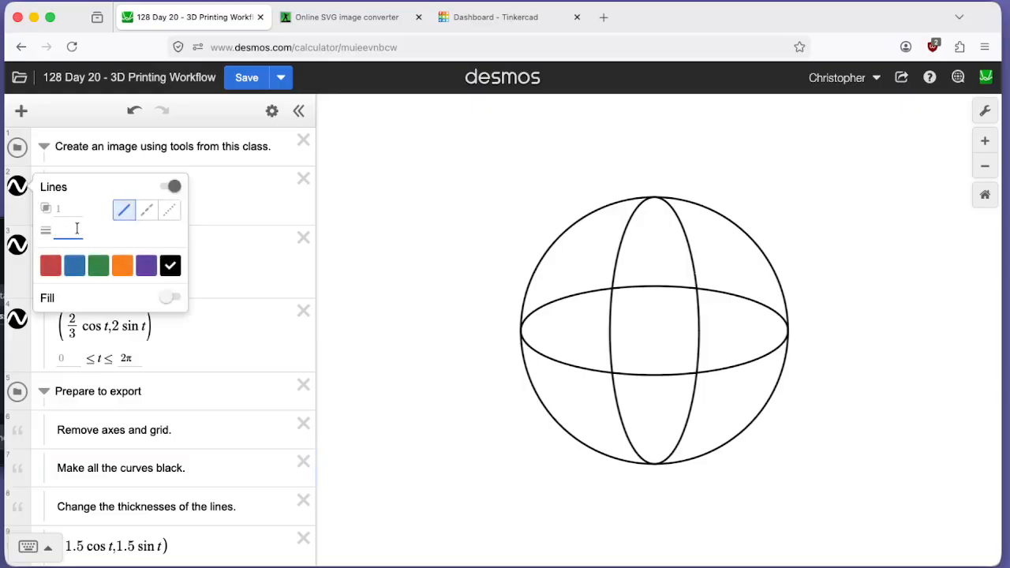
{"action": "type", "text": "10"}
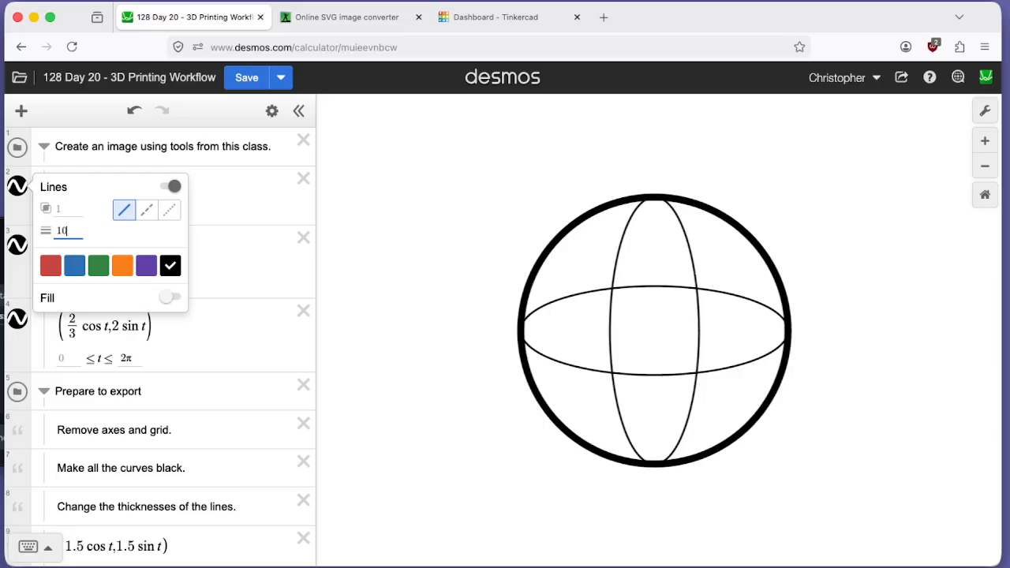
{"action": "key", "text": "BackSpace"}
{"action": "type", "text": "5"}
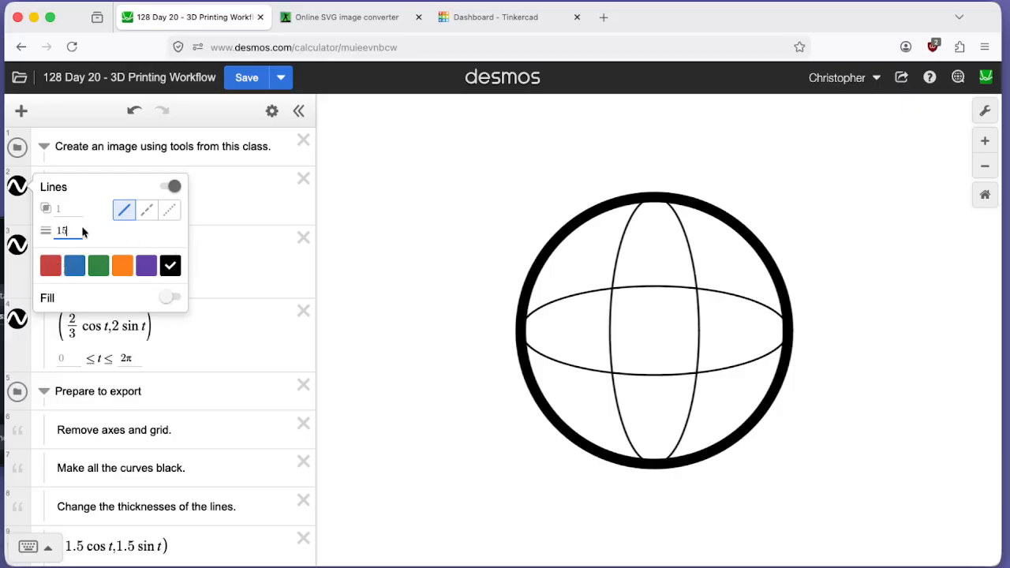
{"action": "key", "text": "BackSpace"}
{"action": "key", "text": "BackSpace"}
{"action": "type", "text": "20"}
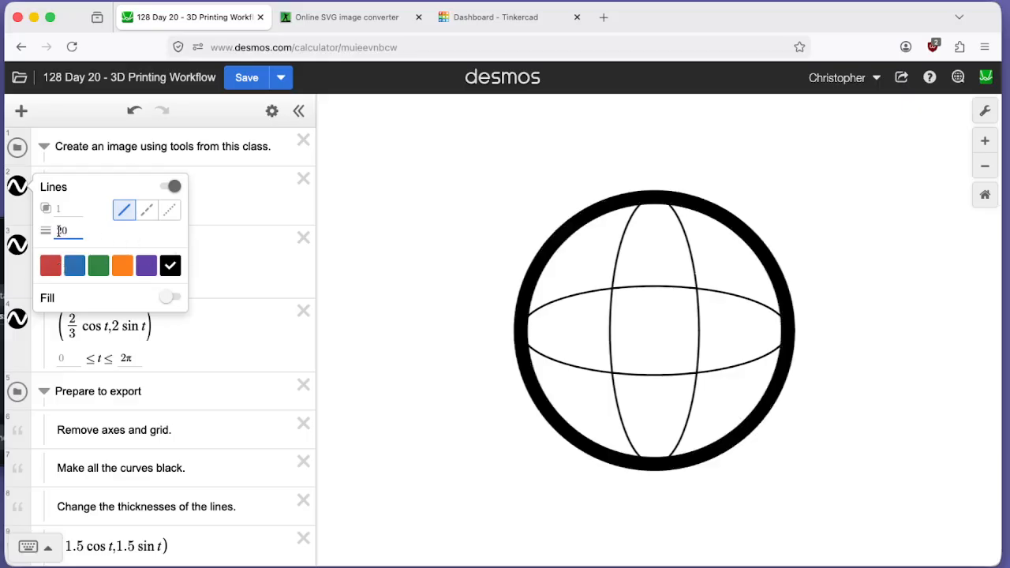
Set the line thickness of both the horizontal and the vertical ellipse to 10.
{"action": "left_click", "coordinate": [20, 247]}
{"action": "left_click", "coordinate": [21, 249]}
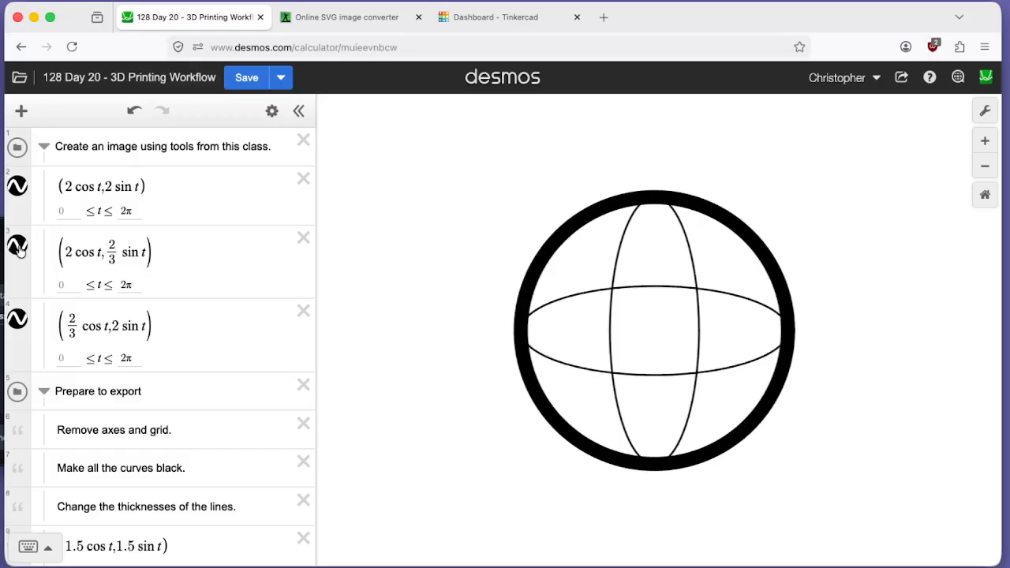
{"action": "left_click", "coordinate": [20, 249]}
{"action": "left_click", "coordinate": [69, 290]}
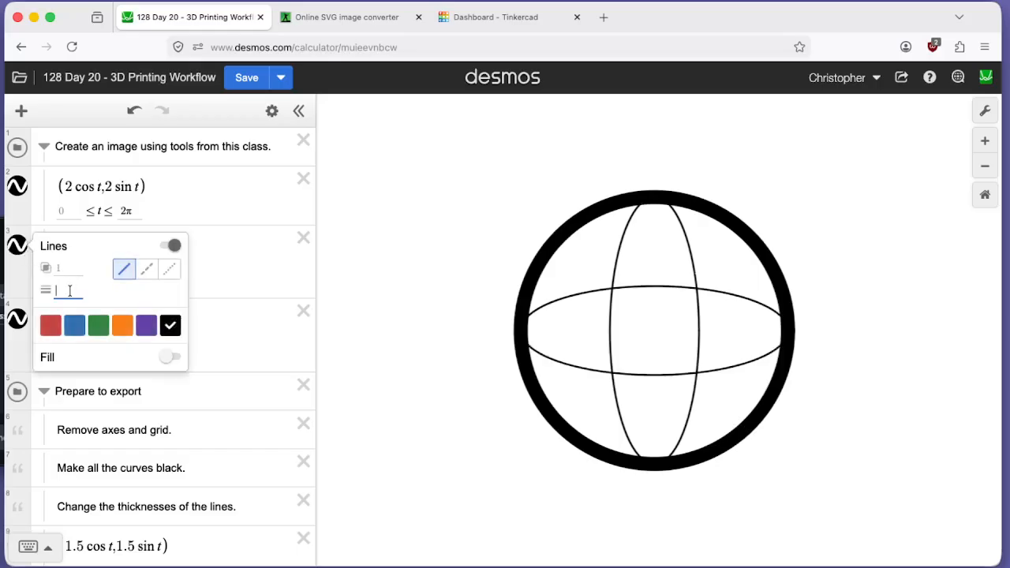
{"action": "type", "text": "10"}
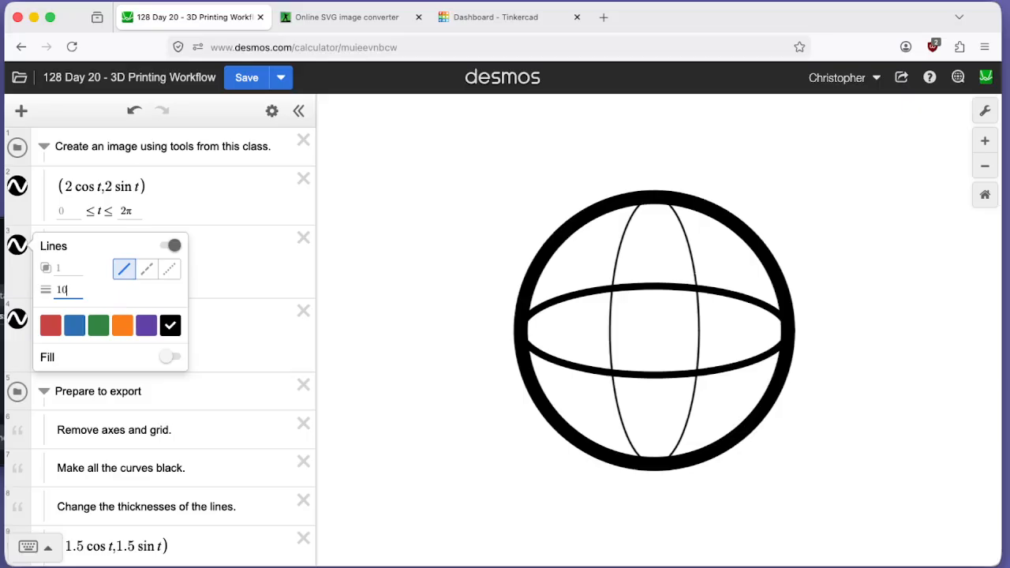
{"action": "left_click", "coordinate": [14, 318]}
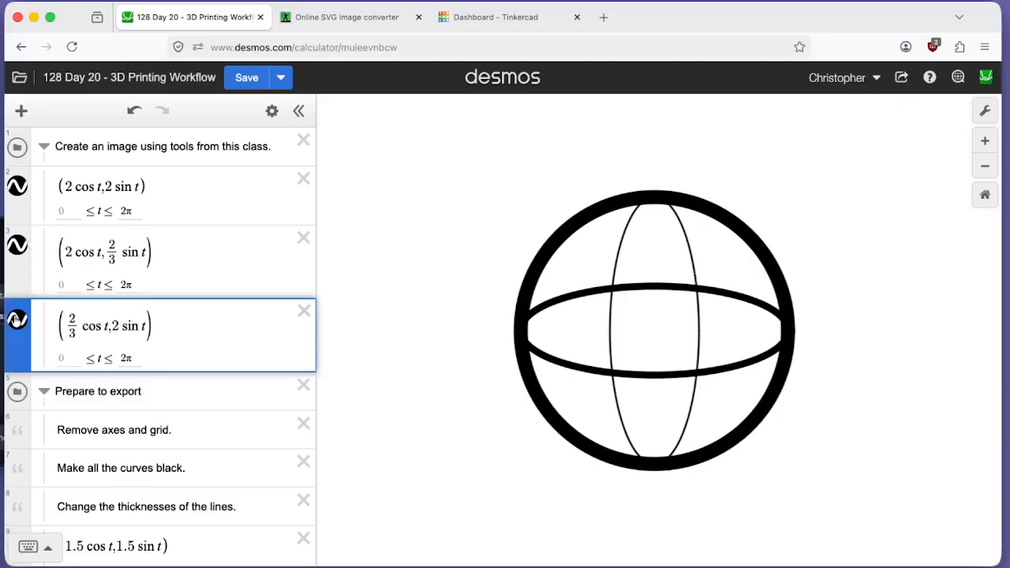
{"action": "left_click", "coordinate": [17, 319]}
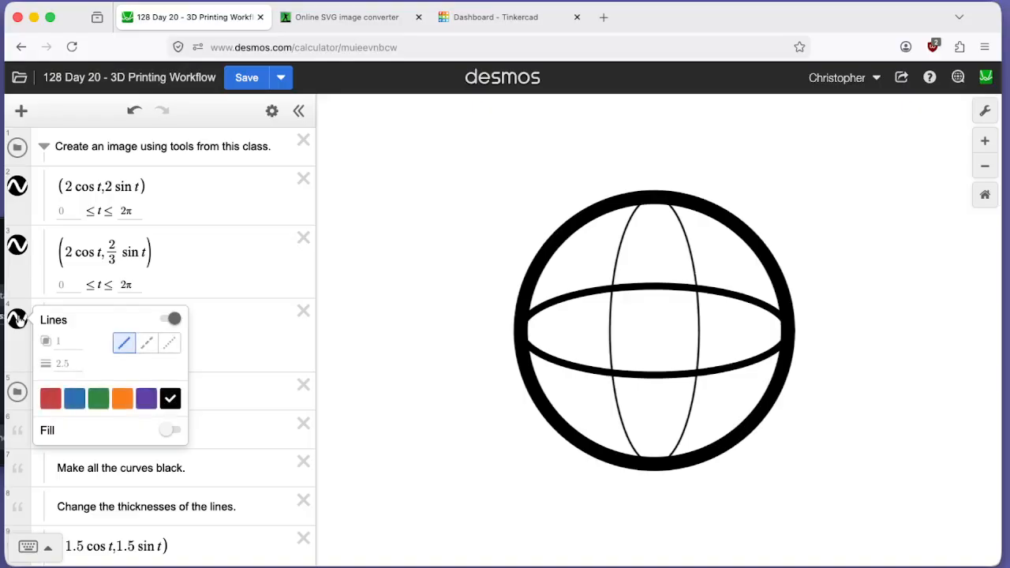
{"action": "left_click", "coordinate": [77, 363]}
{"action": "type", "text": "10"}
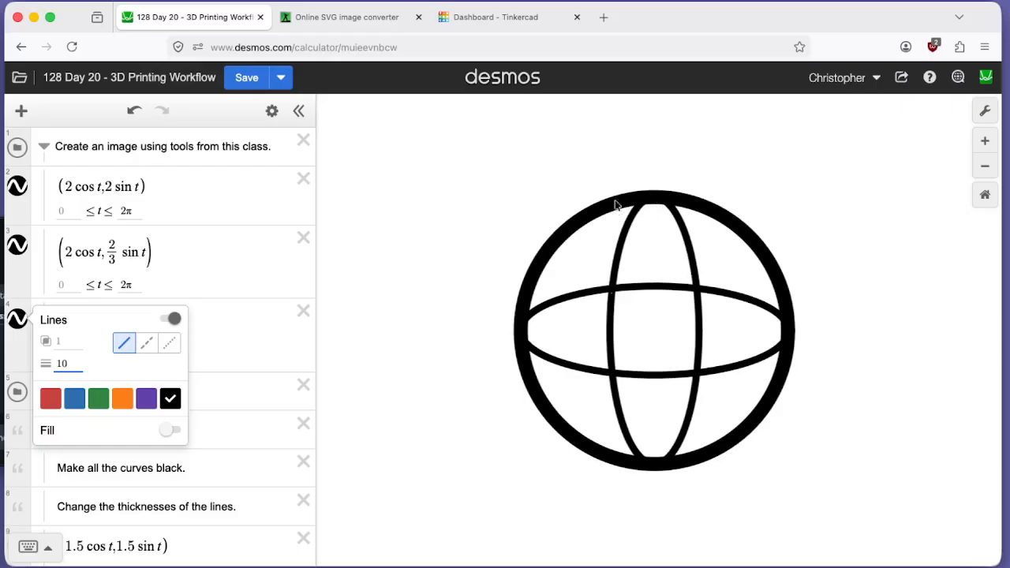
Enlarge the outer circle slightly by changing both of its coefficients to 2.1.
{"action": "left_click", "coordinate": [75, 185]}
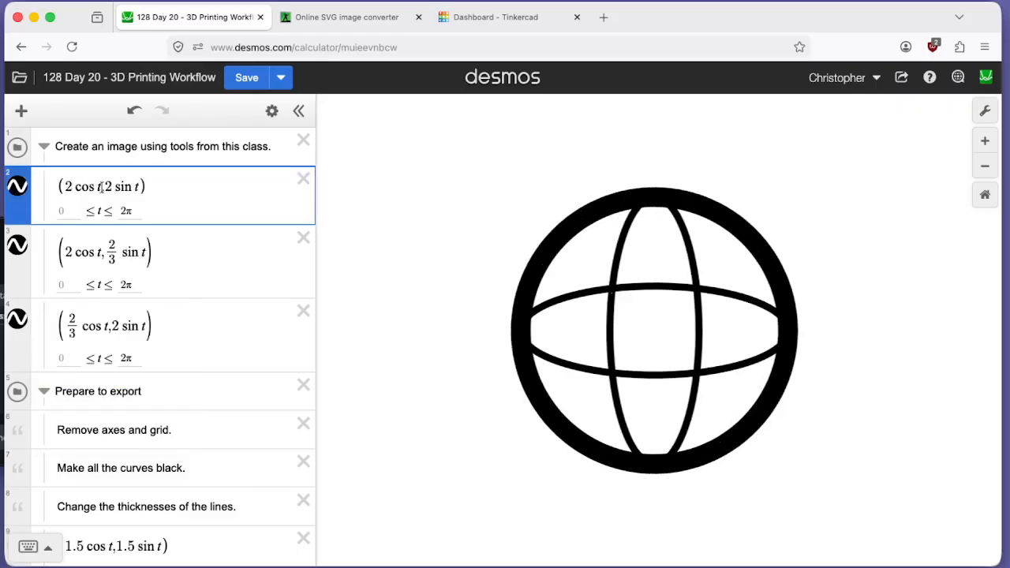
{"action": "type", "text": ".1"}
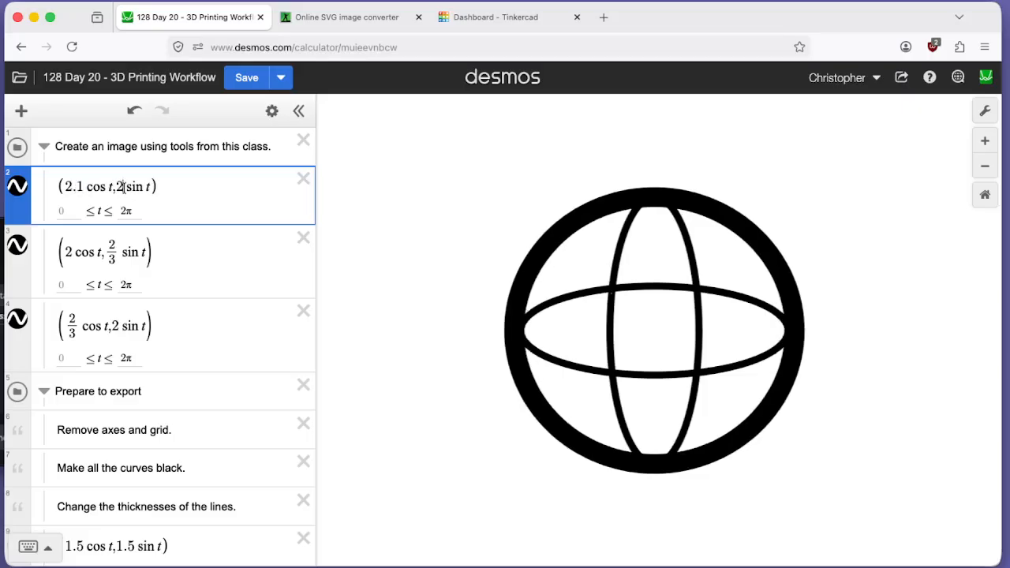
{"action": "type", "text": ".1"}
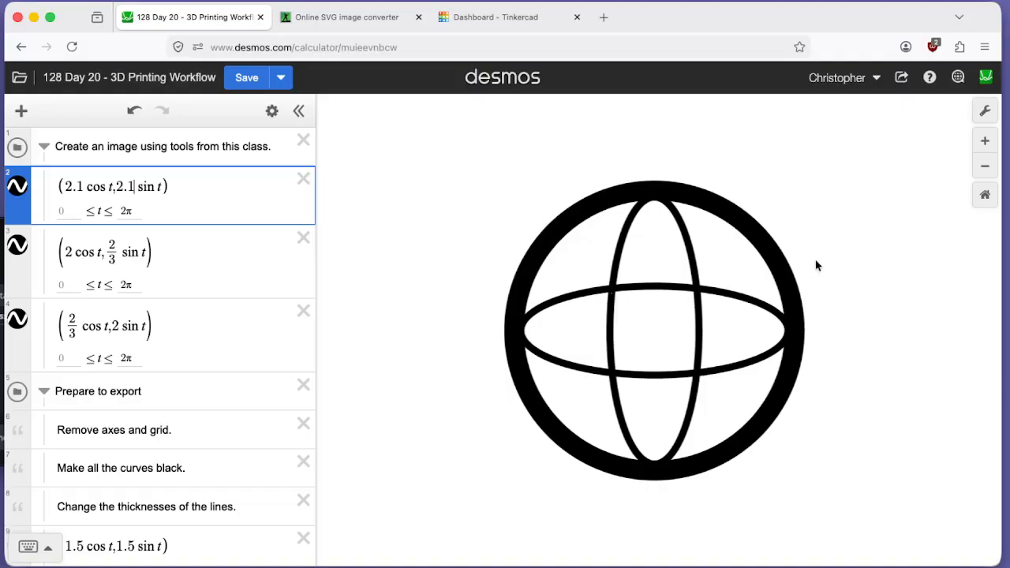
Consult the export notes and try enlarging the figure in the graph area by one zoom level.
{"action": "scroll", "coordinate": [210, 350], "scroll_direction": "down", "scroll_amount": 5}
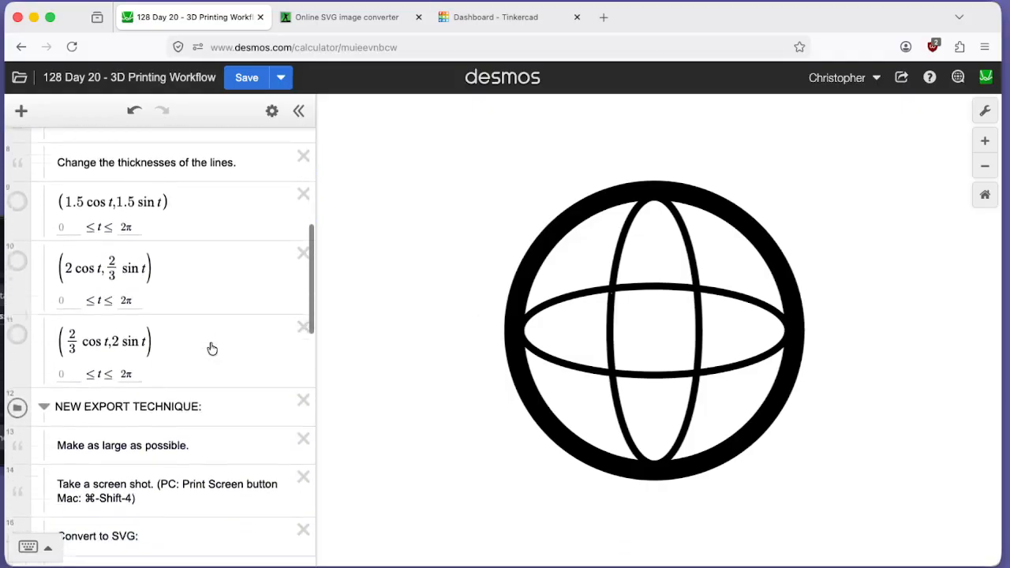
{"action": "scroll", "coordinate": [211, 349], "scroll_direction": "down", "scroll_amount": 4}
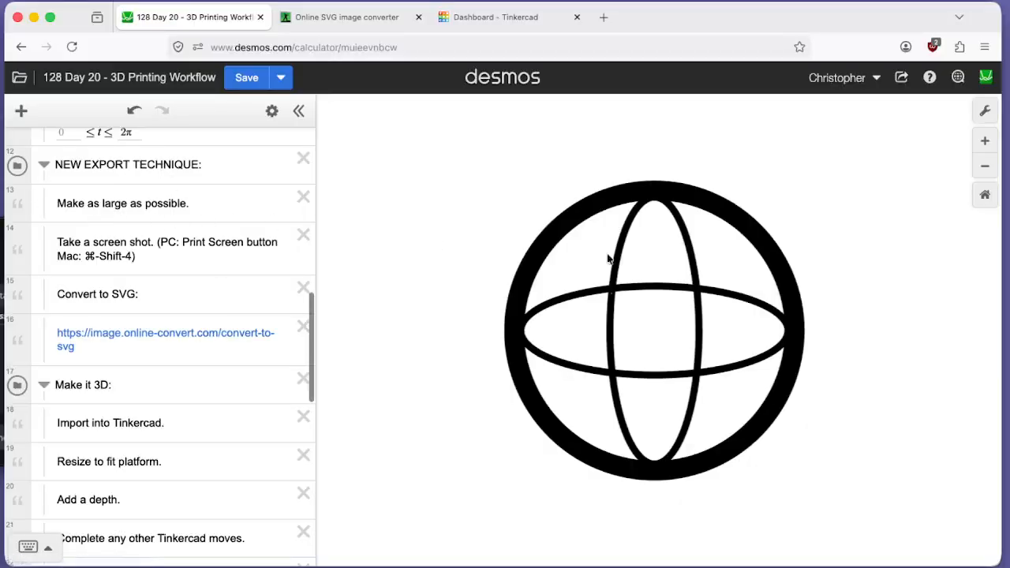
{"action": "left_click_drag", "start_coordinate": [207, 197], "coordinate": [157, 203]}
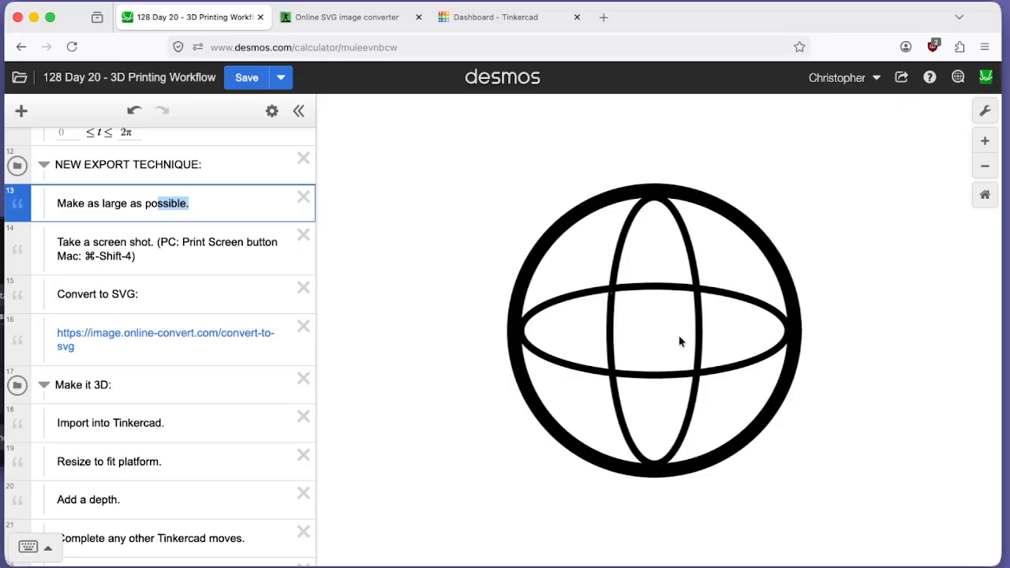
{"action": "left_click", "coordinate": [984, 142]}
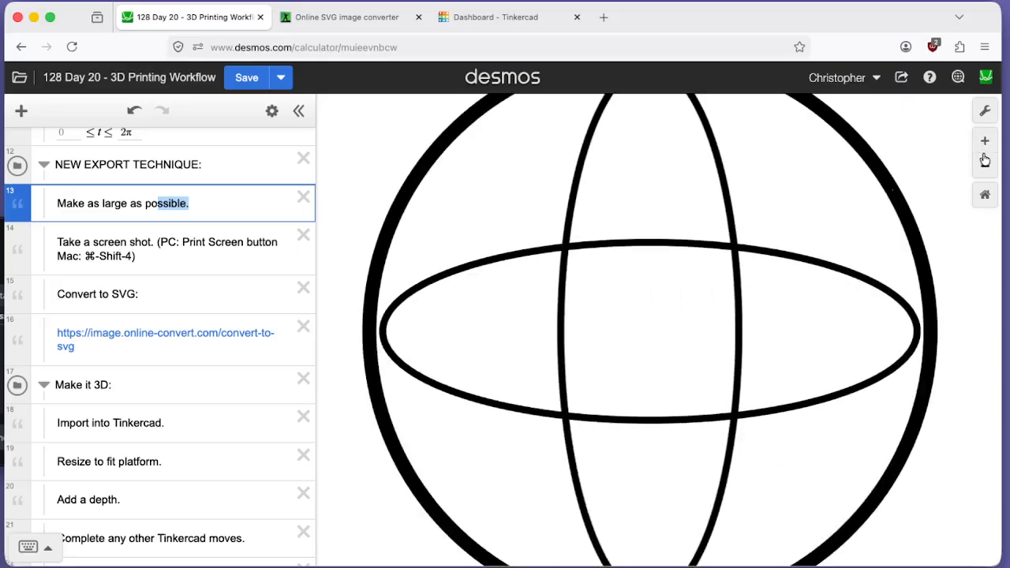
{"action": "left_click", "coordinate": [985, 166]}
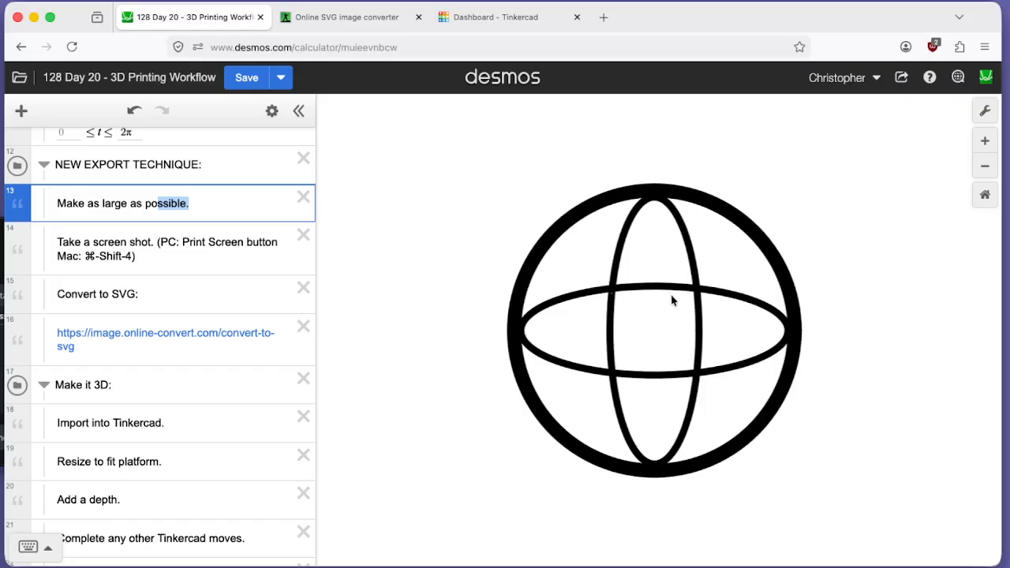
Enlarge and centre the circle-and-ellipses figure so the whole outer circle fills most of the graph area.
{"action": "scroll", "coordinate": [671, 298], "scroll_direction": "up", "scroll_amount": 5}
{"action": "scroll", "coordinate": [671, 298], "scroll_direction": "down", "scroll_amount": 2}
{"action": "scroll", "coordinate": [670, 298], "scroll_direction": "up", "scroll_amount": 1}
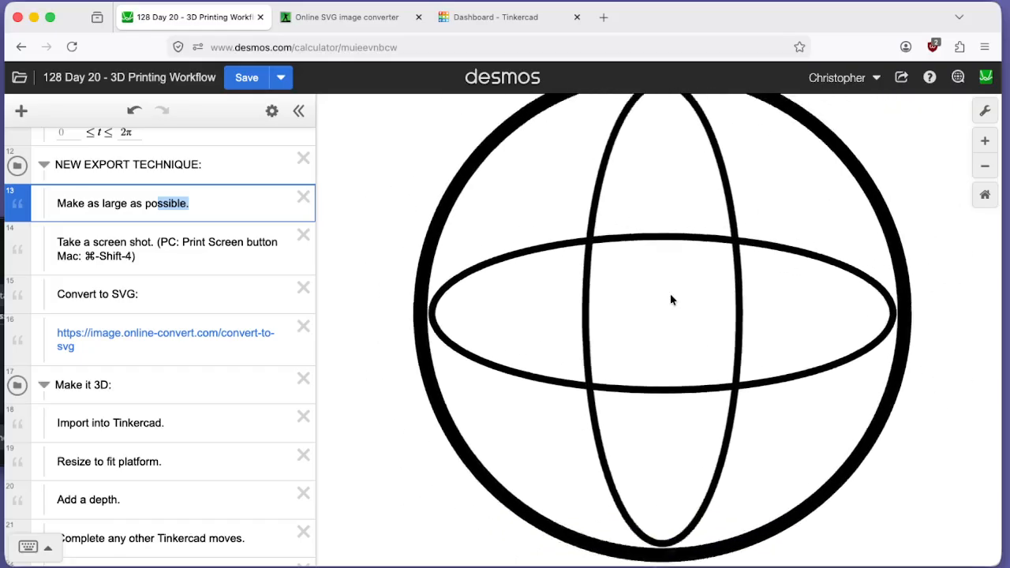
{"action": "scroll", "coordinate": [671, 299], "scroll_direction": "down", "scroll_amount": 4}
{"action": "left_click_drag", "start_coordinate": [681, 280], "coordinate": [668, 296]}
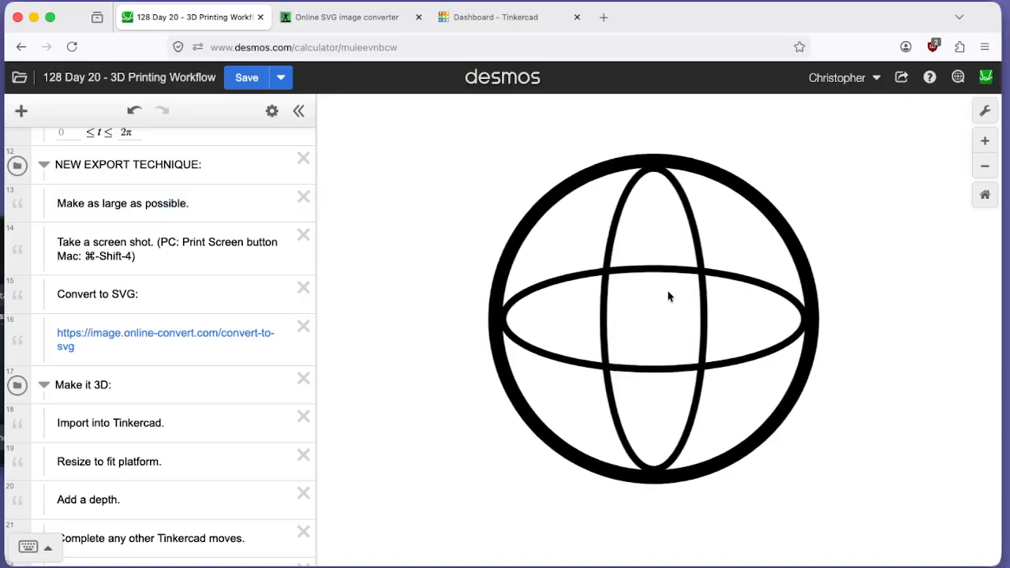
{"action": "scroll", "coordinate": [669, 295], "scroll_direction": "up", "scroll_amount": 3}
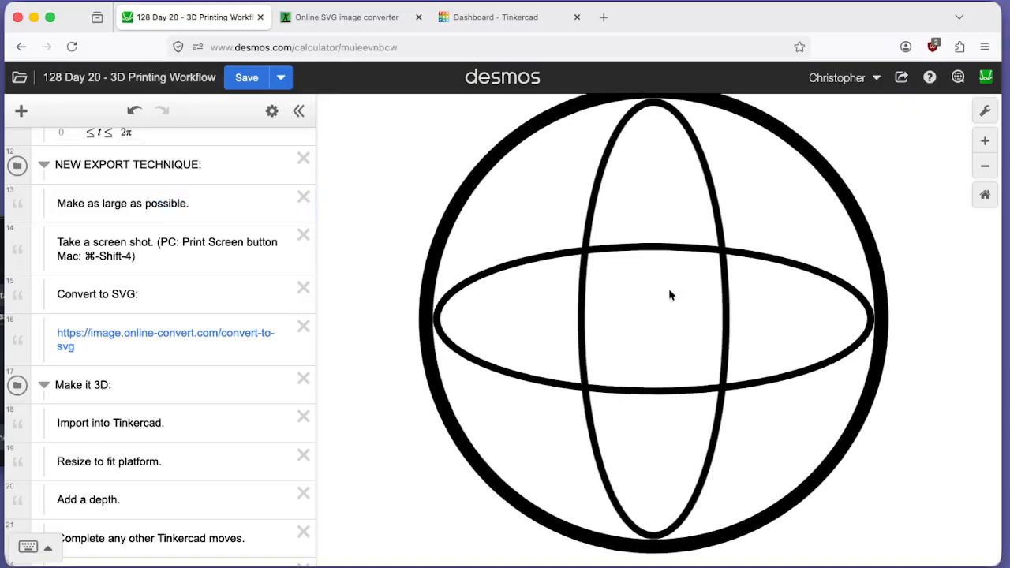
{"action": "scroll", "coordinate": [669, 294], "scroll_direction": "down", "scroll_amount": 3}
{"action": "scroll", "coordinate": [669, 295], "scroll_direction": "up", "scroll_amount": 2}
{"action": "scroll", "coordinate": [669, 295], "scroll_direction": "down", "scroll_amount": 1}
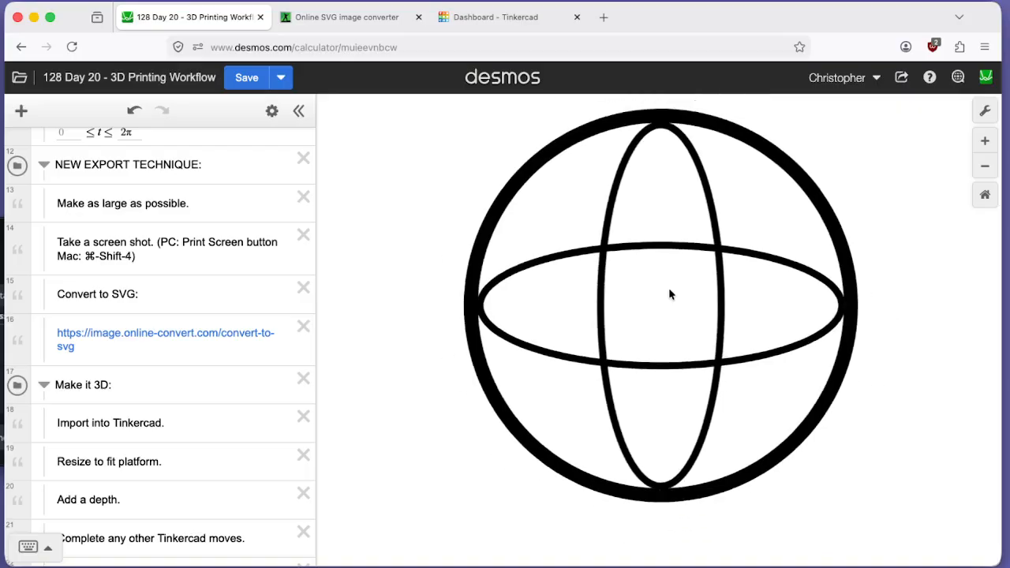
{"action": "scroll", "coordinate": [669, 296], "scroll_direction": "up", "scroll_amount": 1}
{"action": "left_click_drag", "start_coordinate": [669, 293], "coordinate": [669, 295]}
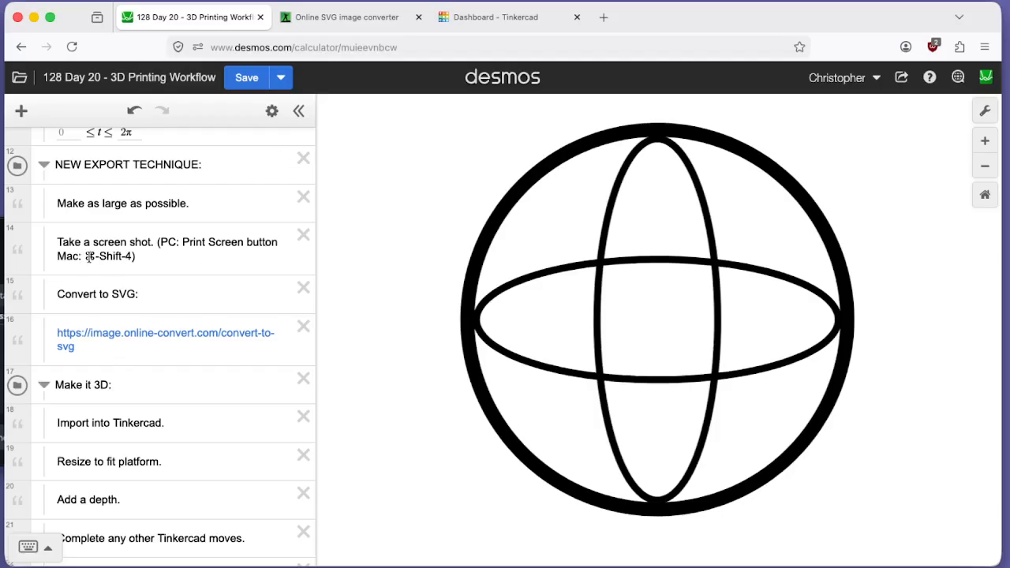
Capture a screenshot region that tightly encloses the whole circle-and-ellipses figure.
{"action": "key", "text": "super+shift+4"}
{"action": "left_click_drag", "start_coordinate": [413, 116], "coordinate": [900, 525]}
{"action": "left_click_drag", "start_coordinate": [962, 522], "coordinate": [920, 429]}
Check which file formats Desmos offers for exporting the graph image, and close the export dialog without downloading.
{"action": "left_click", "coordinate": [901, 78]}
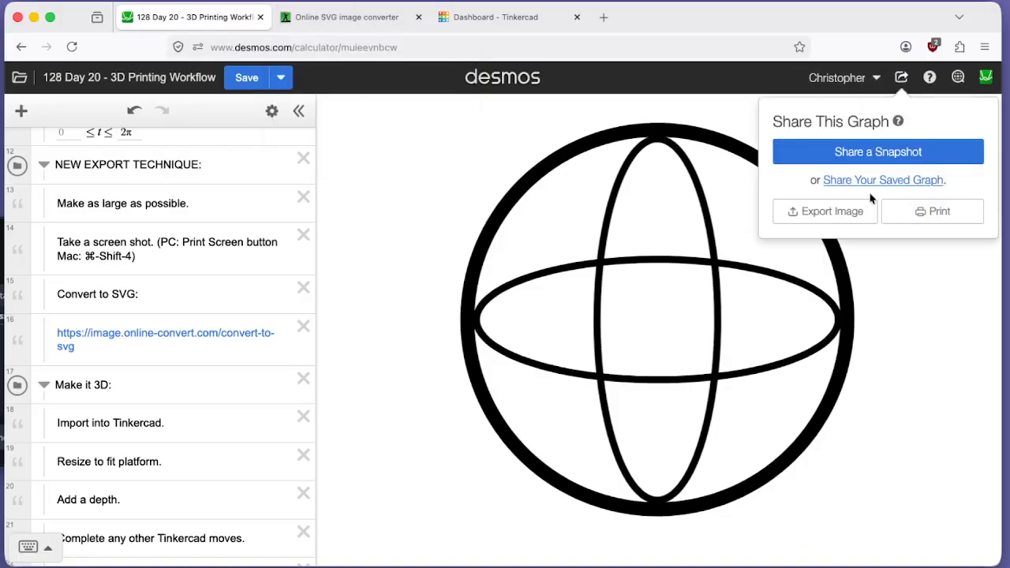
{"action": "left_click", "coordinate": [839, 218]}
{"action": "left_click", "coordinate": [616, 202]}
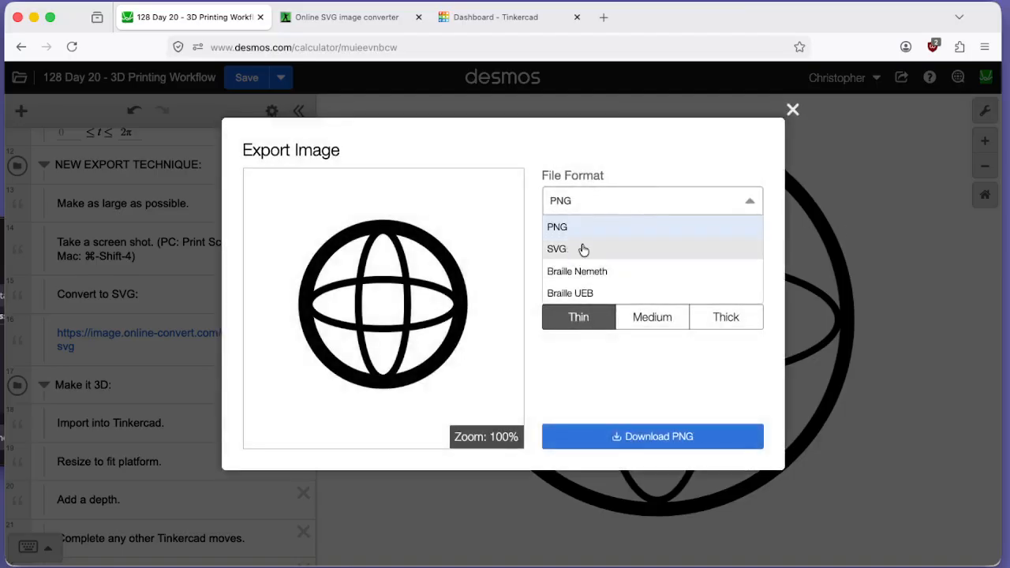
{"action": "left_click", "coordinate": [792, 109]}
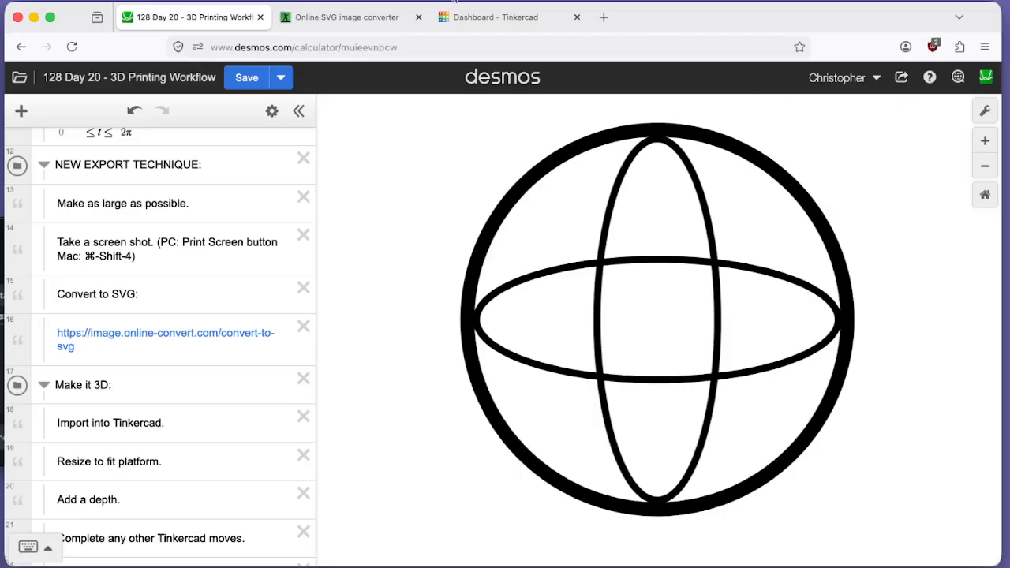
Switch to the Online-Convert SVG converter, upload the figure's PNG screenshot and run the conversion to SVG.
{"action": "left_click", "coordinate": [355, 22]}
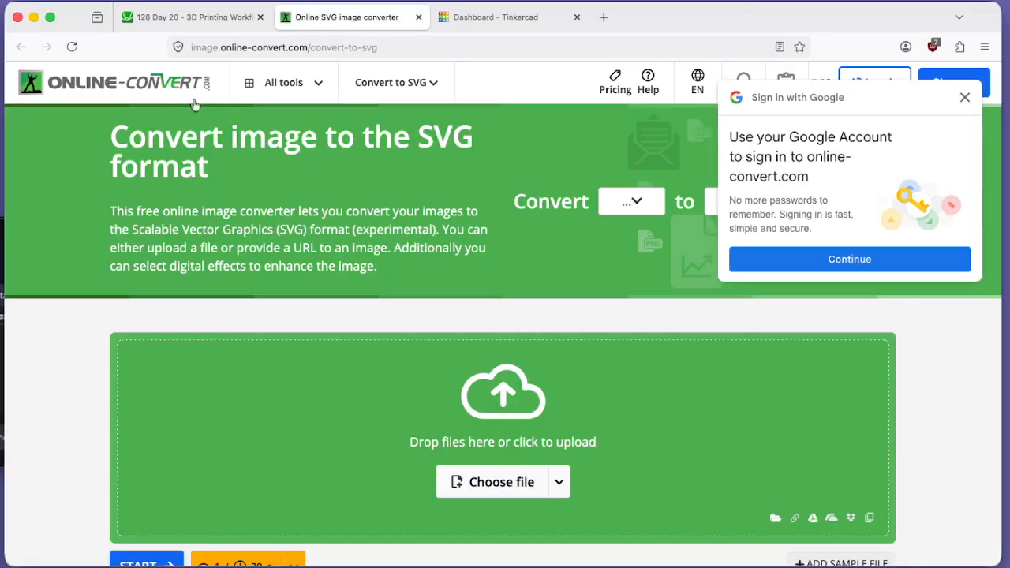
{"action": "left_click", "coordinate": [178, 19]}
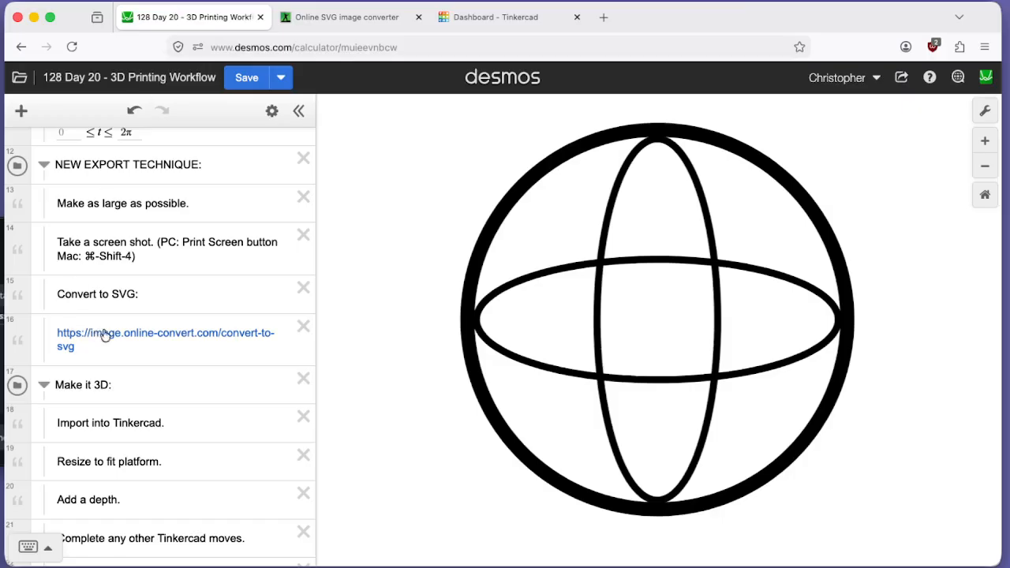
{"action": "left_click", "coordinate": [347, 23]}
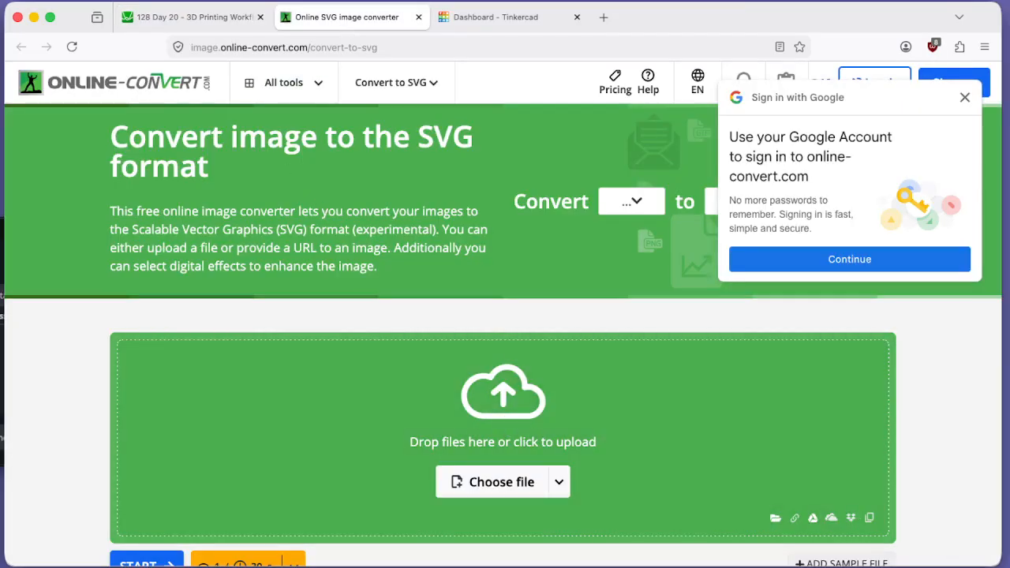
{"action": "left_click_drag", "start_coordinate": [978, 552], "coordinate": [512, 412]}
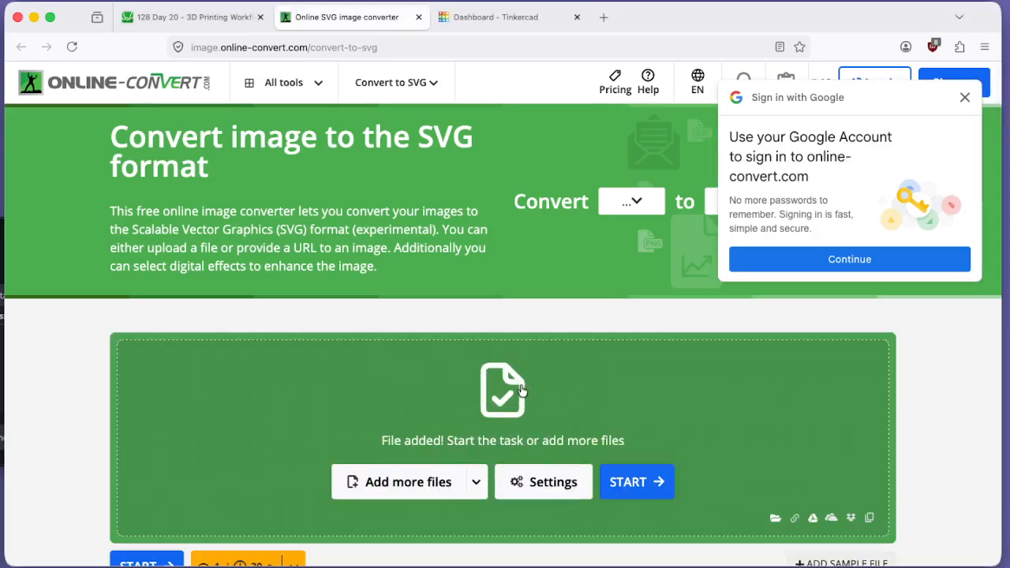
{"action": "left_click", "coordinate": [637, 482]}
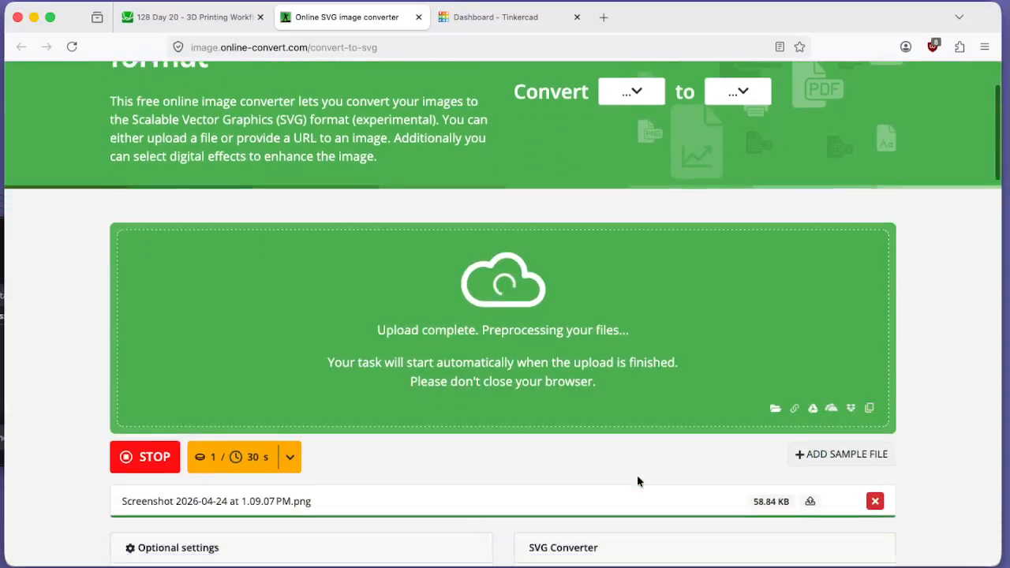
{"action": "scroll", "coordinate": [638, 481], "scroll_direction": "down", "scroll_amount": 2}
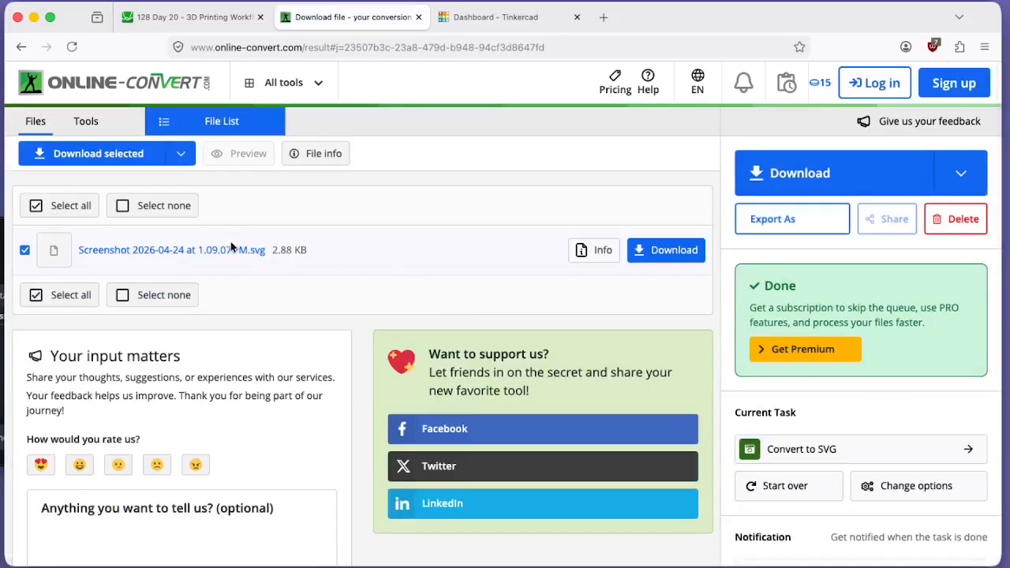
Download the converted SVG file and show it in its download folder.
{"action": "left_click", "coordinate": [659, 251]}
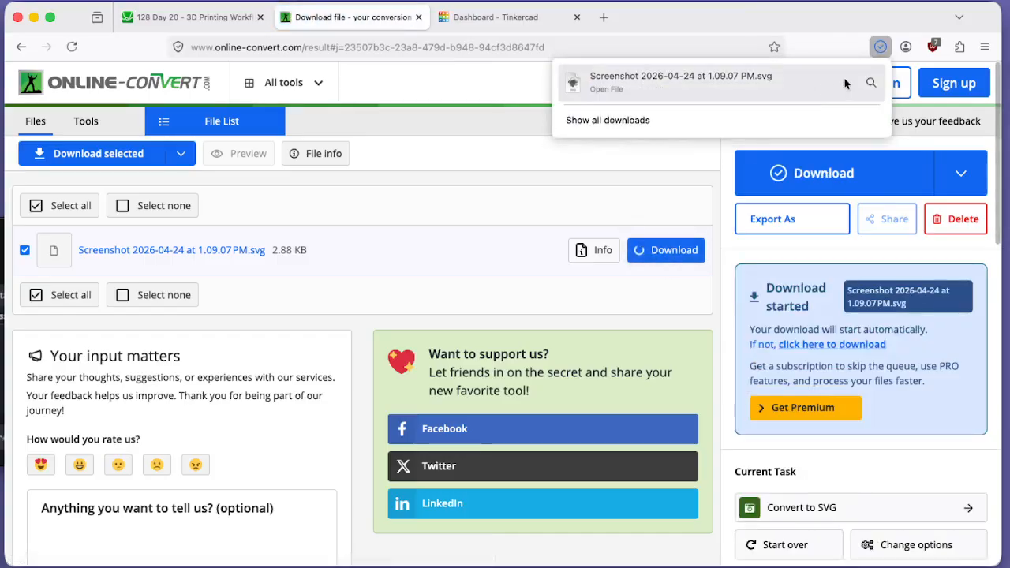
{"action": "left_click", "coordinate": [868, 83]}
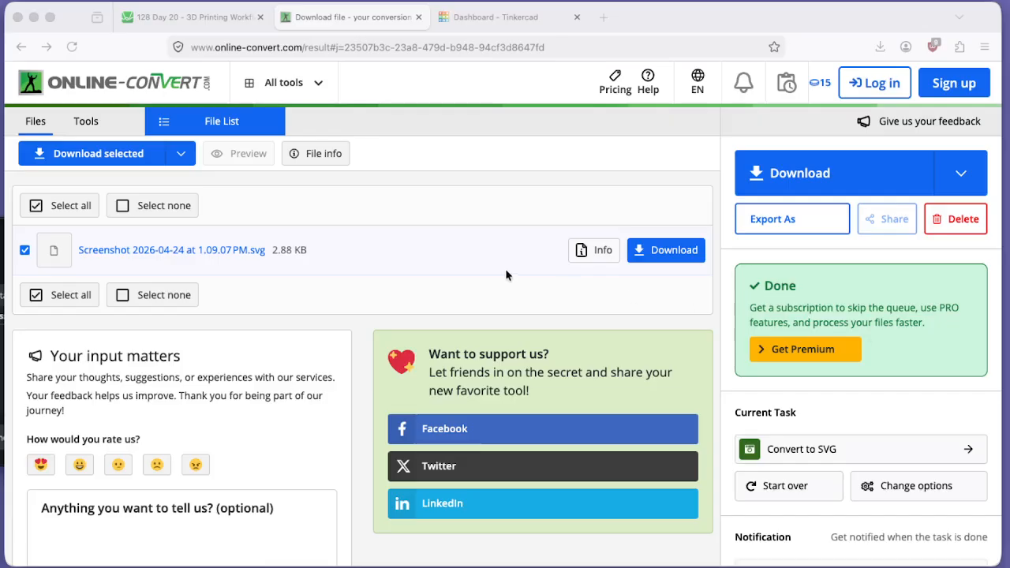
{"action": "left_click_drag", "start_coordinate": [1009, 399], "coordinate": [584, 214]}
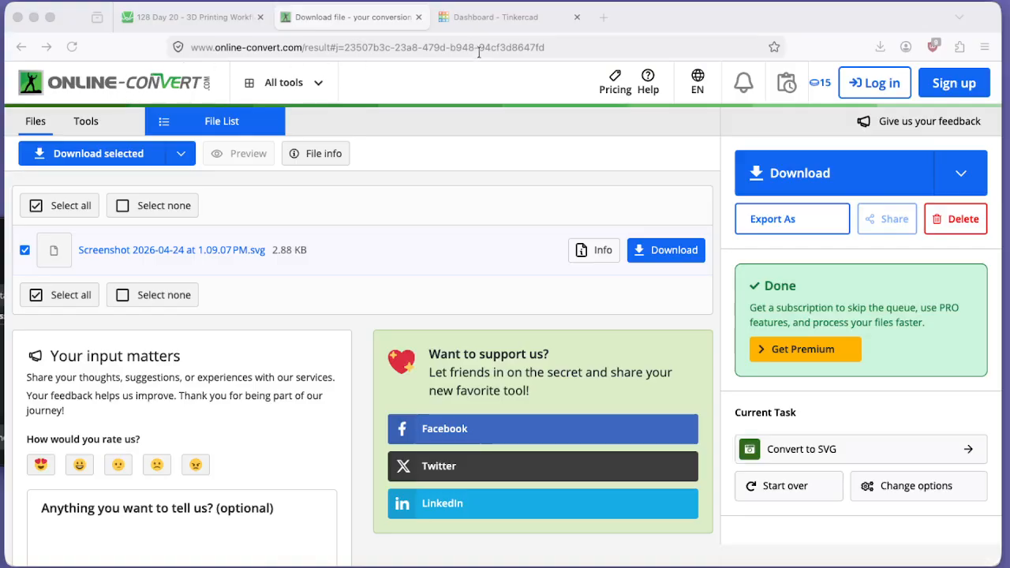
Consult the Make it 3D notes in Desmos, and create a new 3D design in Tinkercad.
{"action": "left_click", "coordinate": [194, 19]}
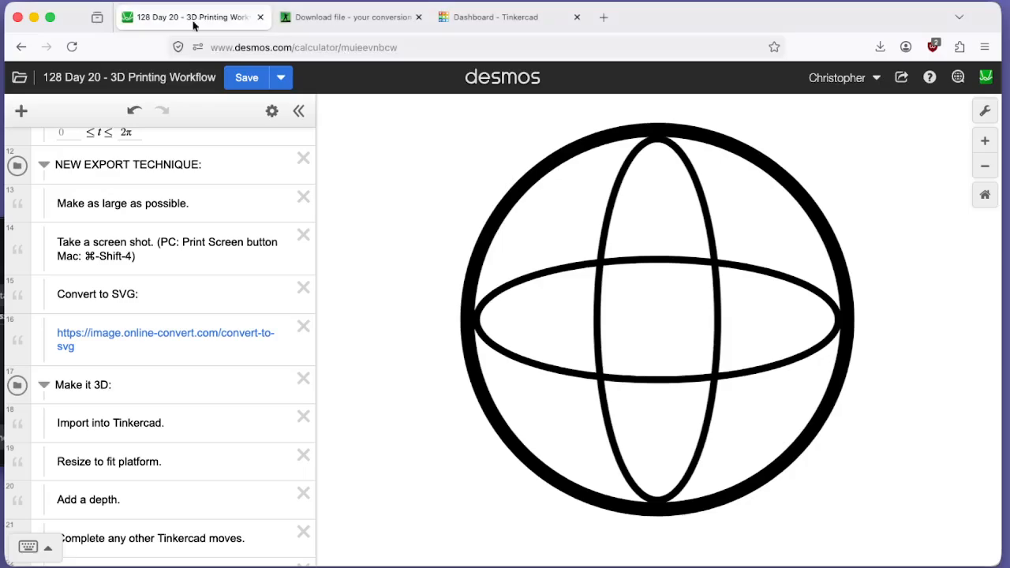
{"action": "scroll", "coordinate": [180, 374], "scroll_direction": "down", "scroll_amount": 3}
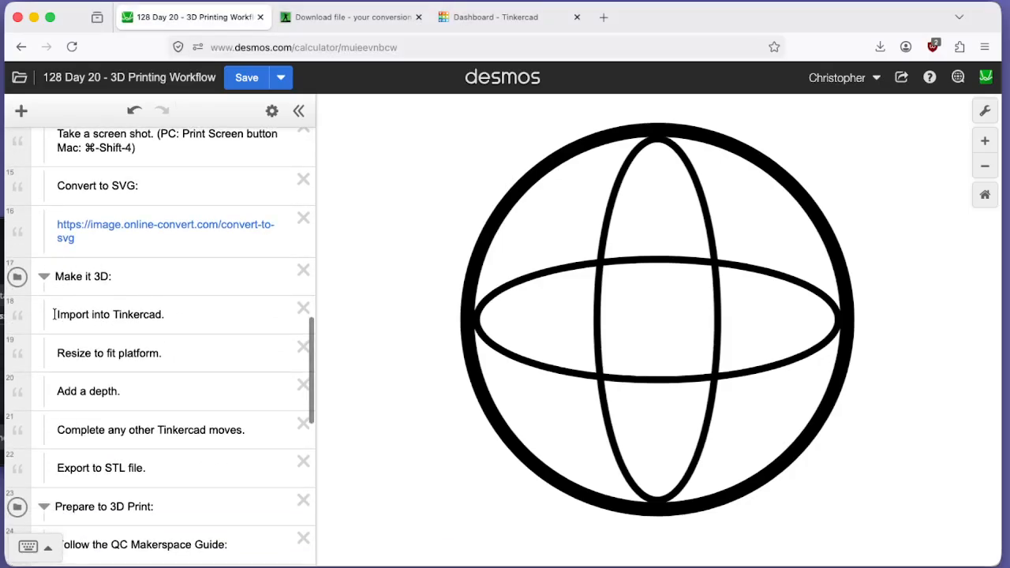
{"action": "left_click", "coordinate": [523, 17]}
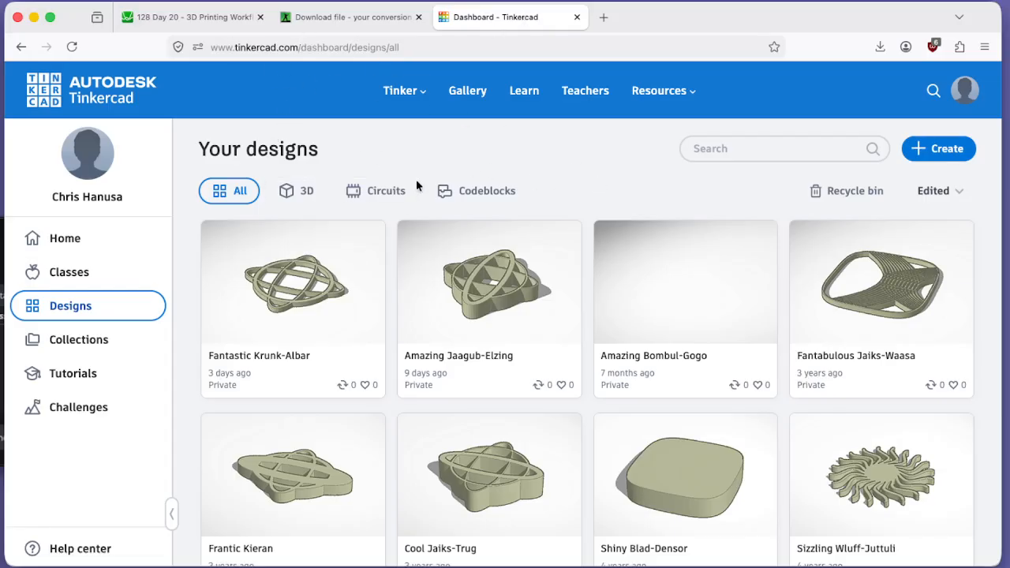
{"action": "left_click", "coordinate": [940, 157]}
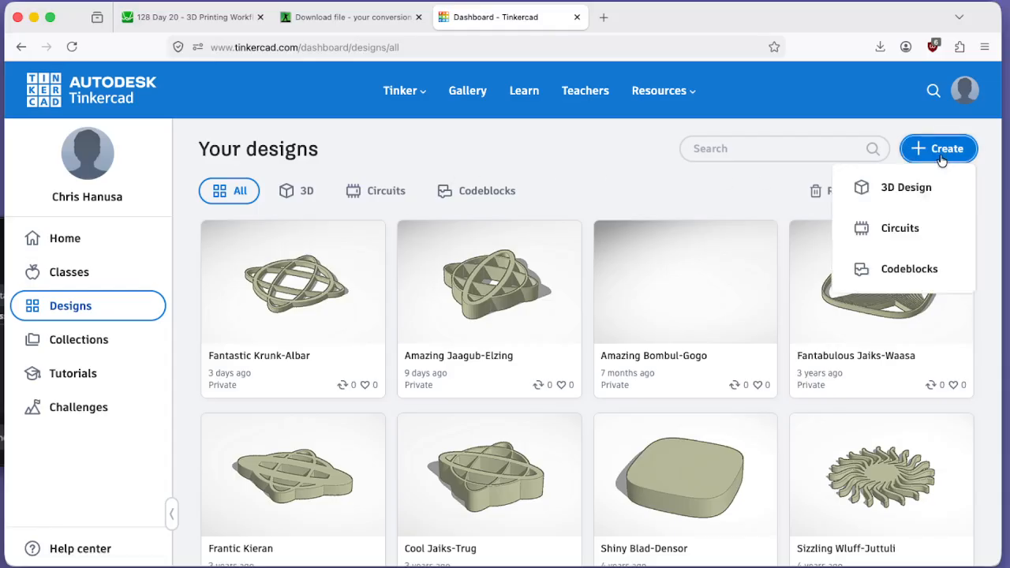
{"action": "left_click", "coordinate": [896, 191]}
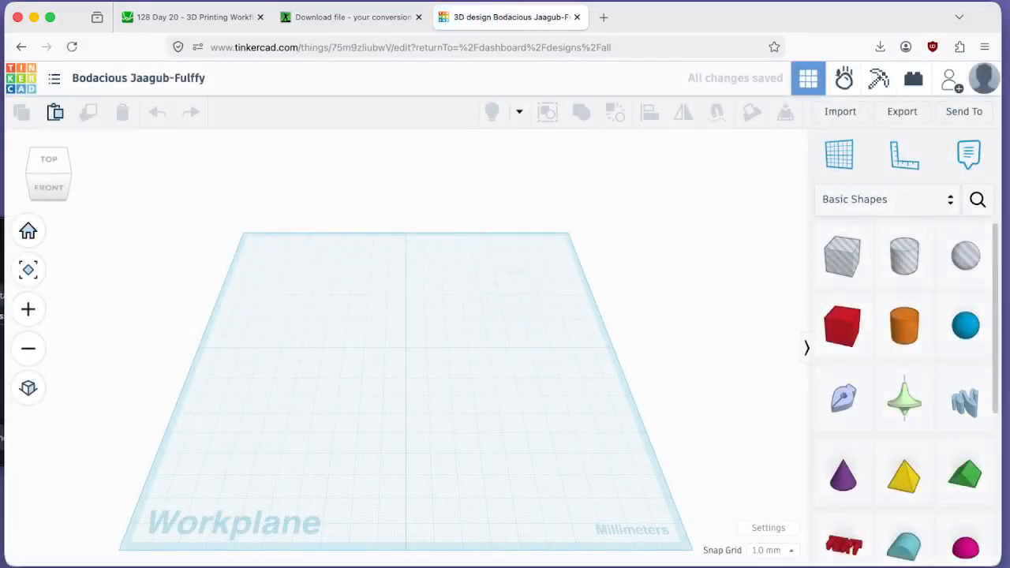
Import the downloaded screenshot SVG into the design, centred on Artboard at 100% scale.
{"action": "left_click_drag", "start_coordinate": [1009, 284], "coordinate": [405, 353]}
{"action": "left_click", "coordinate": [841, 117]}
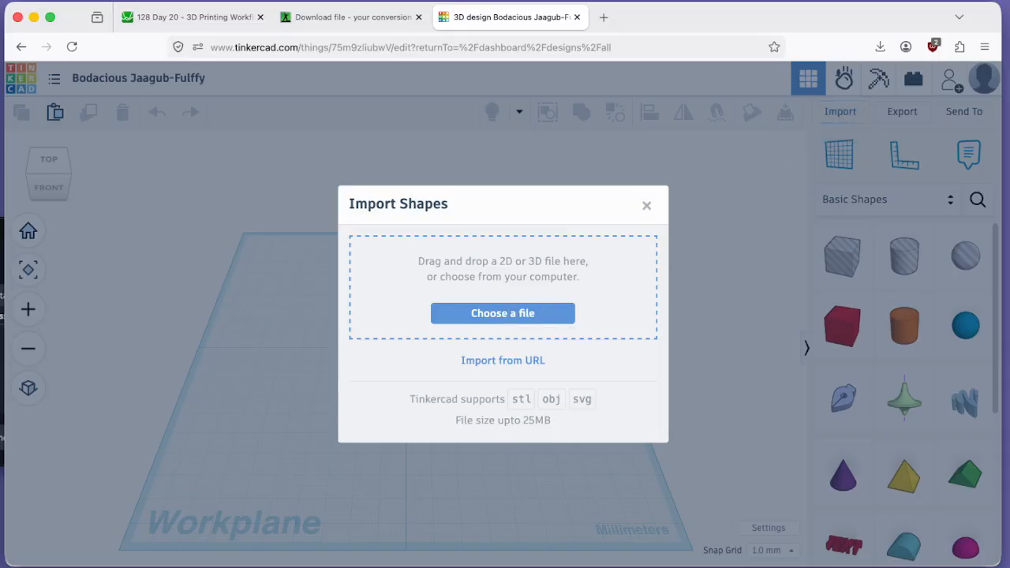
{"action": "left_click_drag", "start_coordinate": [1009, 332], "coordinate": [547, 275]}
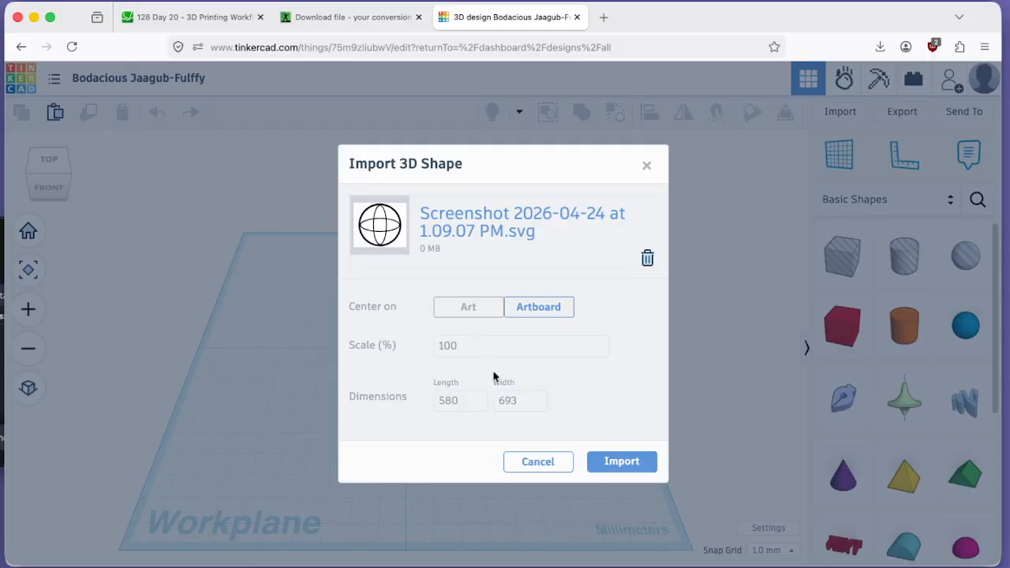
{"action": "left_click", "coordinate": [631, 462]}
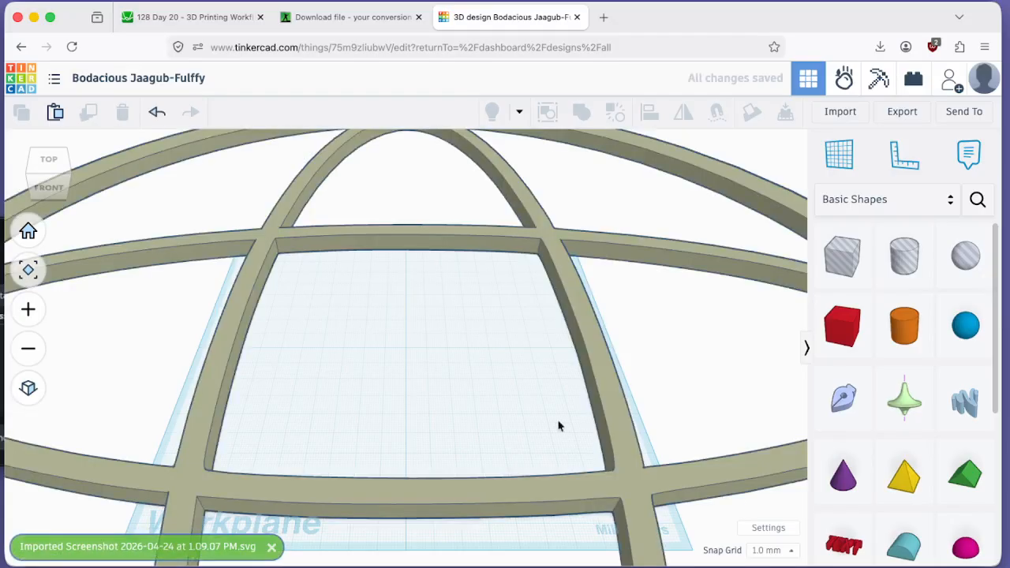
Scale the imported shape down proportionally to about 85.6 by 85.5 mm so it fits on the workplane.
{"action": "left_click", "coordinate": [278, 247]}
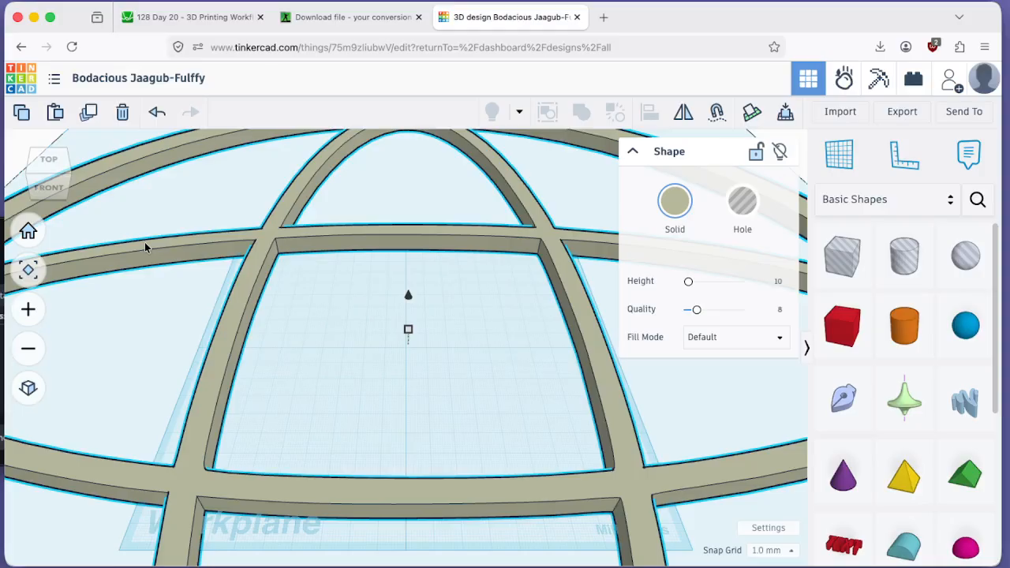
{"action": "scroll", "coordinate": [163, 249], "scroll_direction": "down", "scroll_amount": 5}
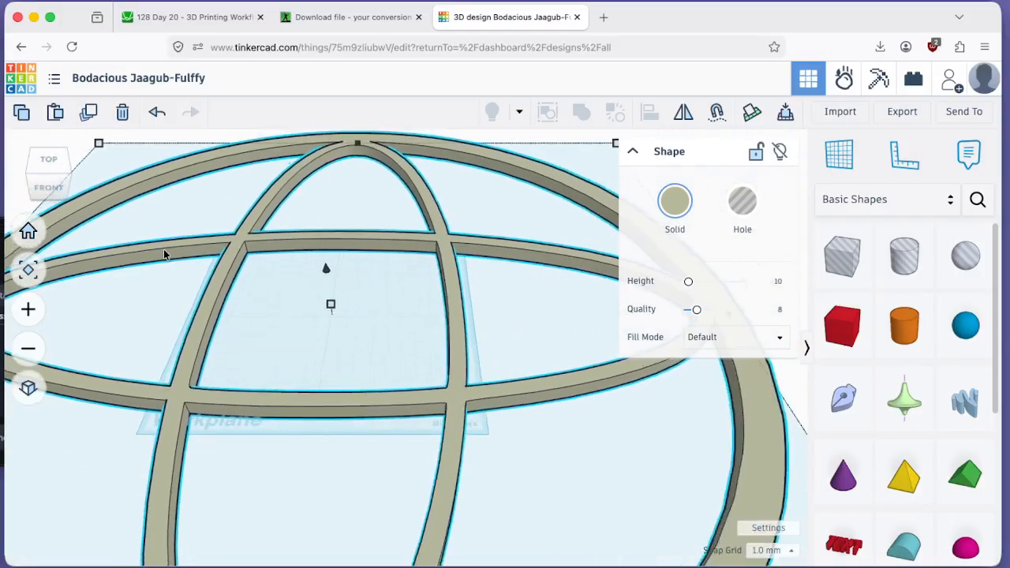
{"action": "mouse_move", "coordinate": [105, 158]}
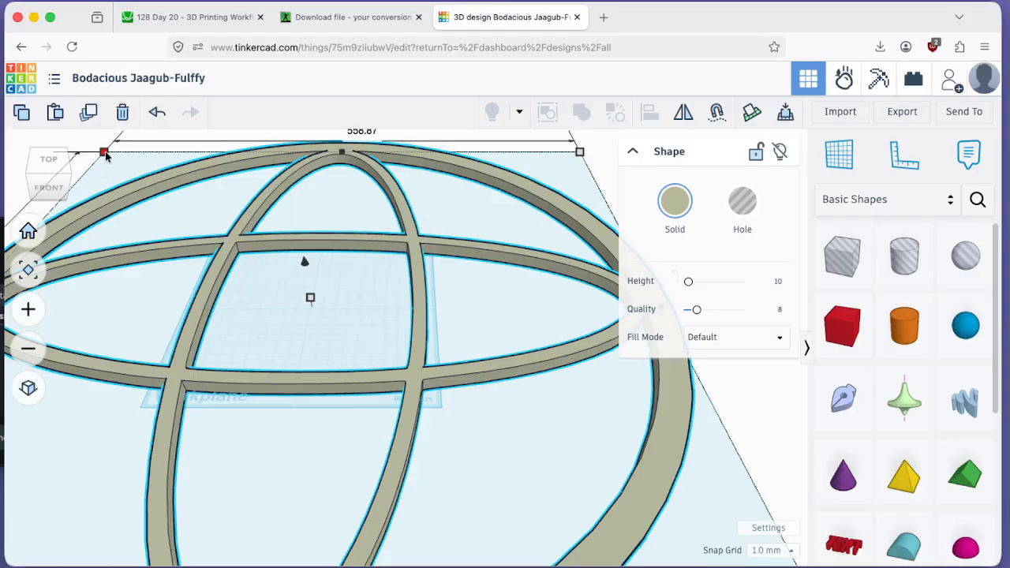
{"action": "left_click_drag", "start_coordinate": [105, 154], "coordinate": [243, 254]}
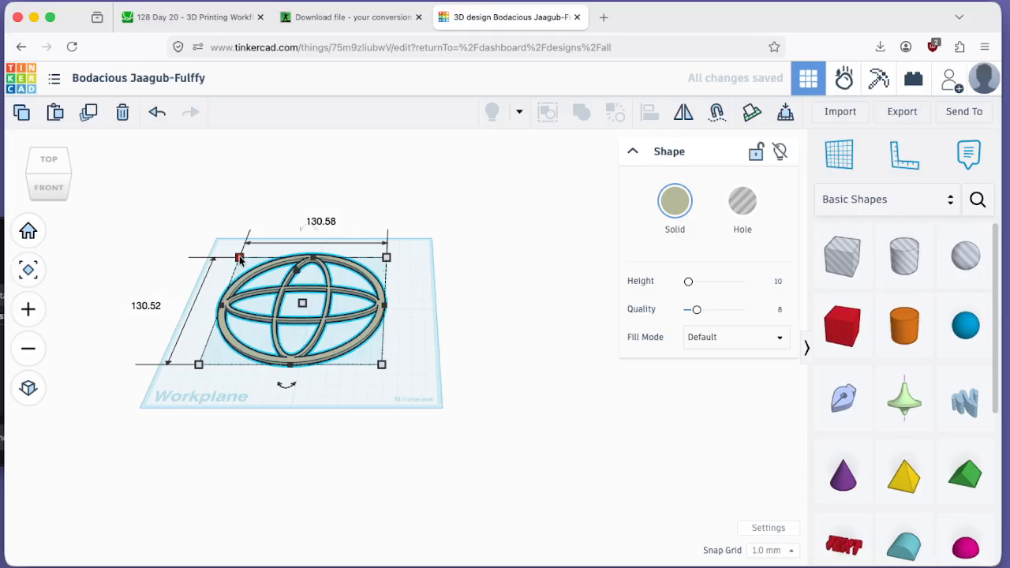
{"action": "left_click_drag", "start_coordinate": [240, 258], "coordinate": [282, 289]}
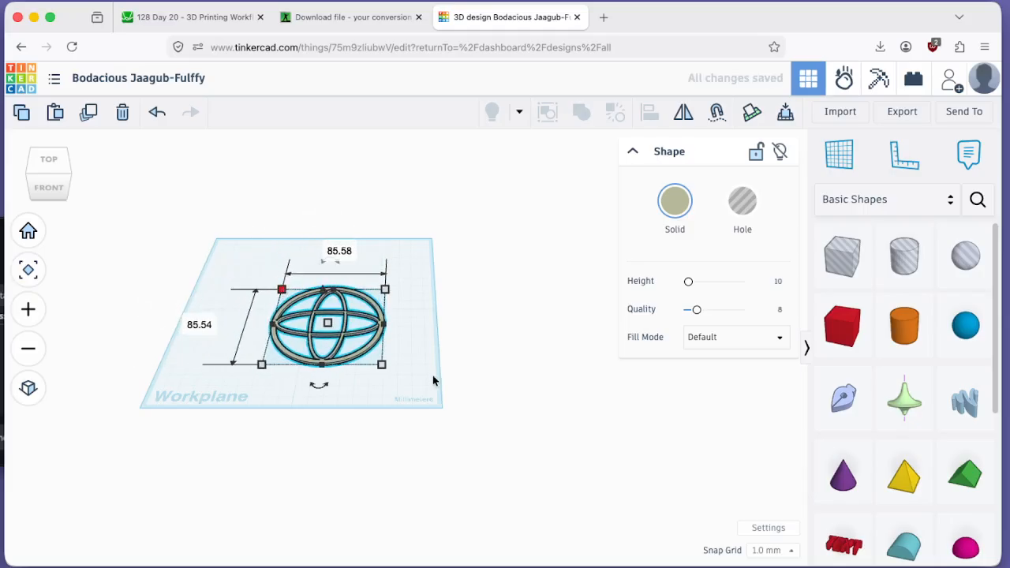
Move the shape towards the back left of the workplane and raise it 4 mm above the surface.
{"action": "scroll", "coordinate": [414, 366], "scroll_direction": "up", "scroll_amount": 5}
{"action": "left_click", "coordinate": [468, 444]}
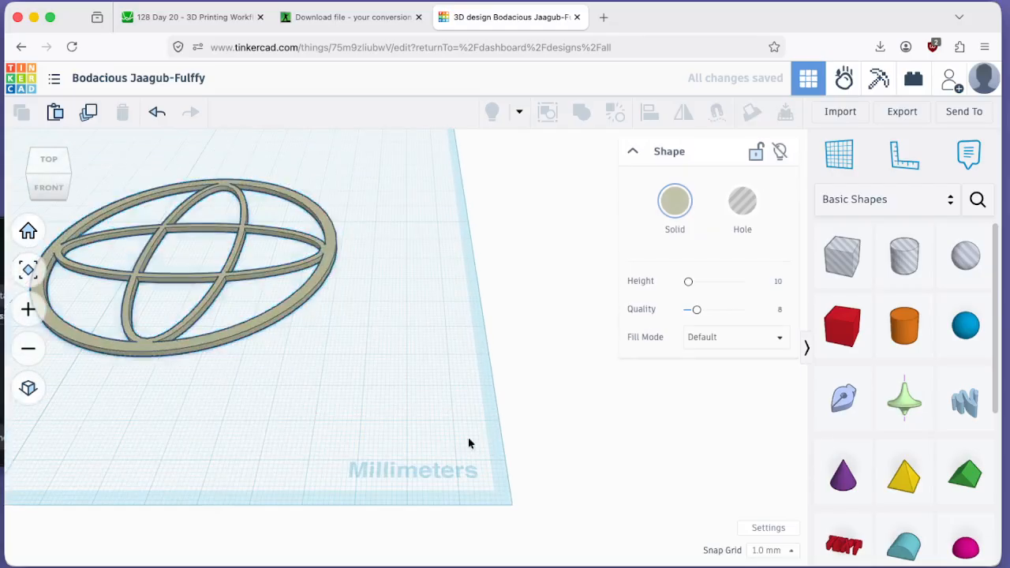
{"action": "scroll", "coordinate": [260, 399], "scroll_direction": "down", "scroll_amount": 5}
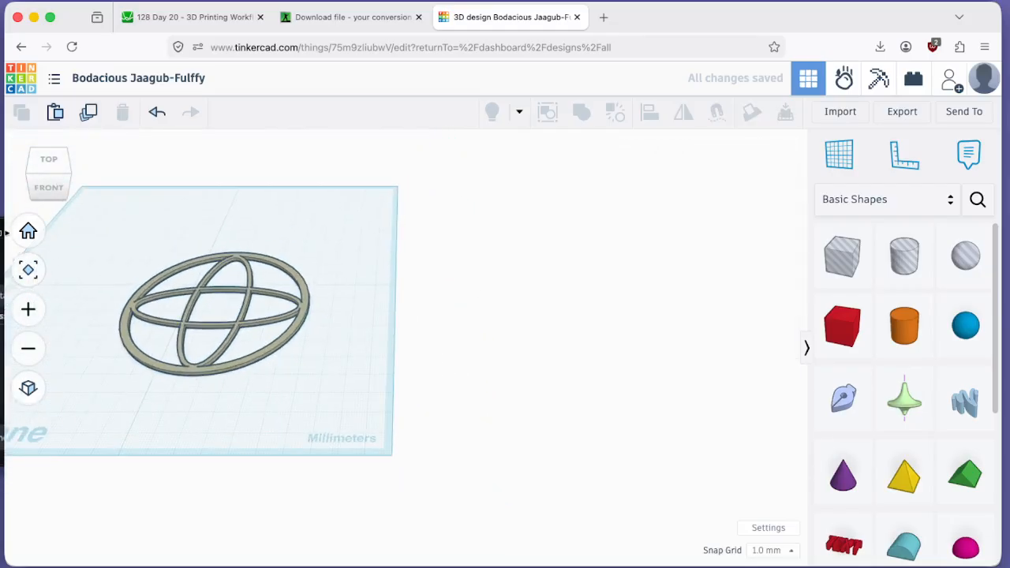
{"action": "left_click", "coordinate": [29, 270]}
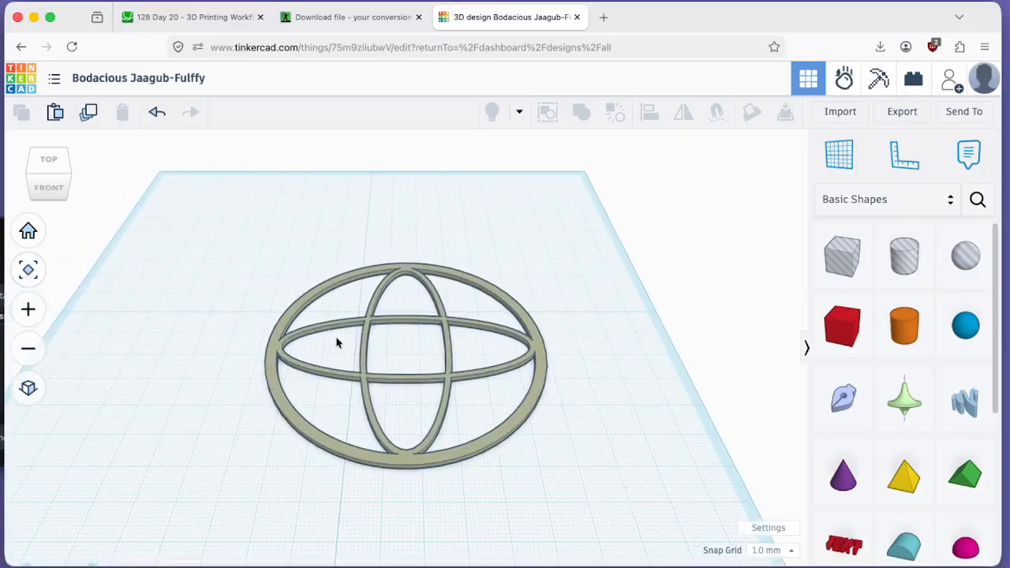
{"action": "left_click_drag", "start_coordinate": [356, 356], "coordinate": [317, 324]}
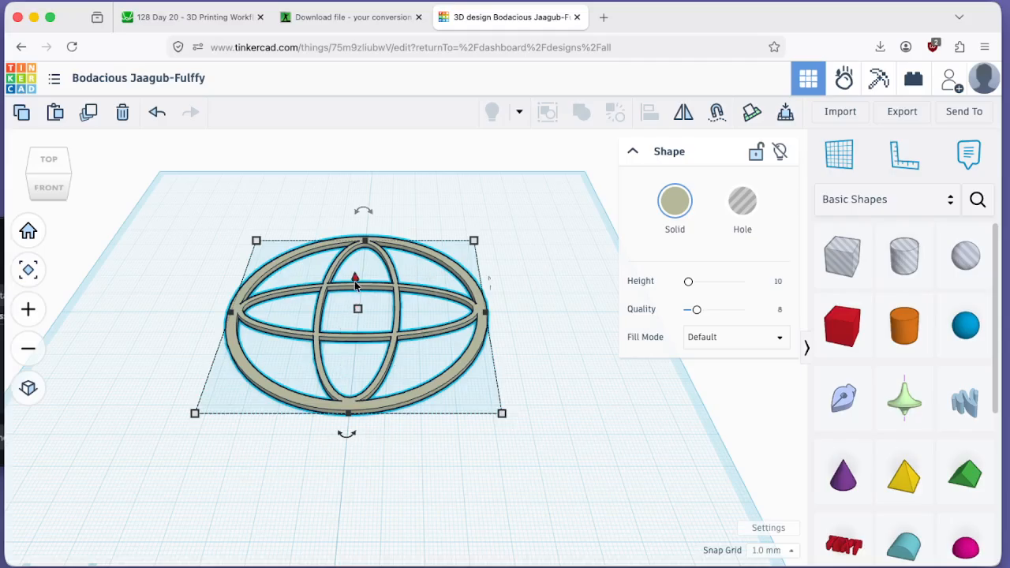
{"action": "left_click_drag", "start_coordinate": [355, 279], "coordinate": [355, 273]}
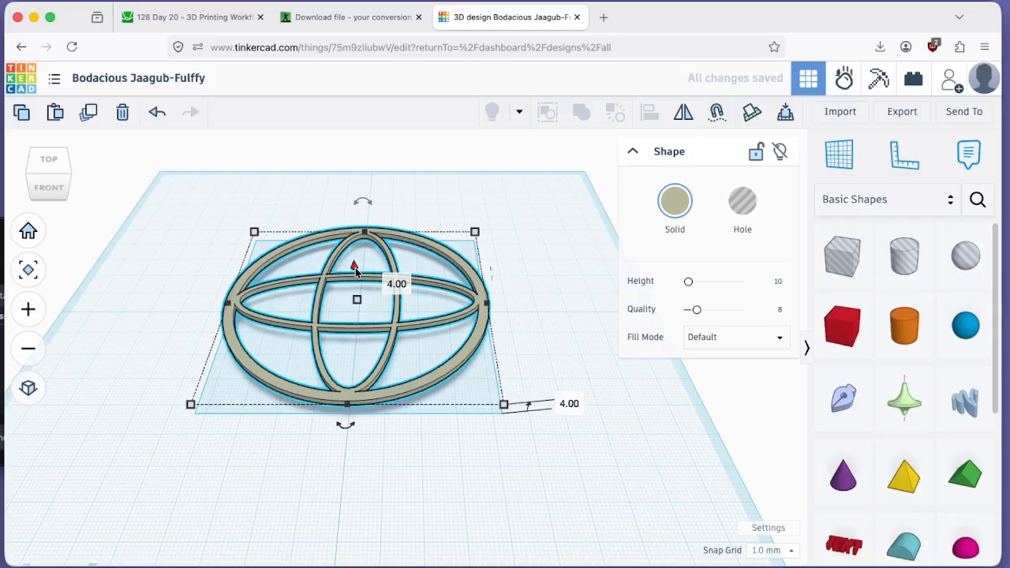
Undo the shape's 4 mm lift and stretch the shape taller from its top.
{"action": "key", "text": "ctrl+z"}
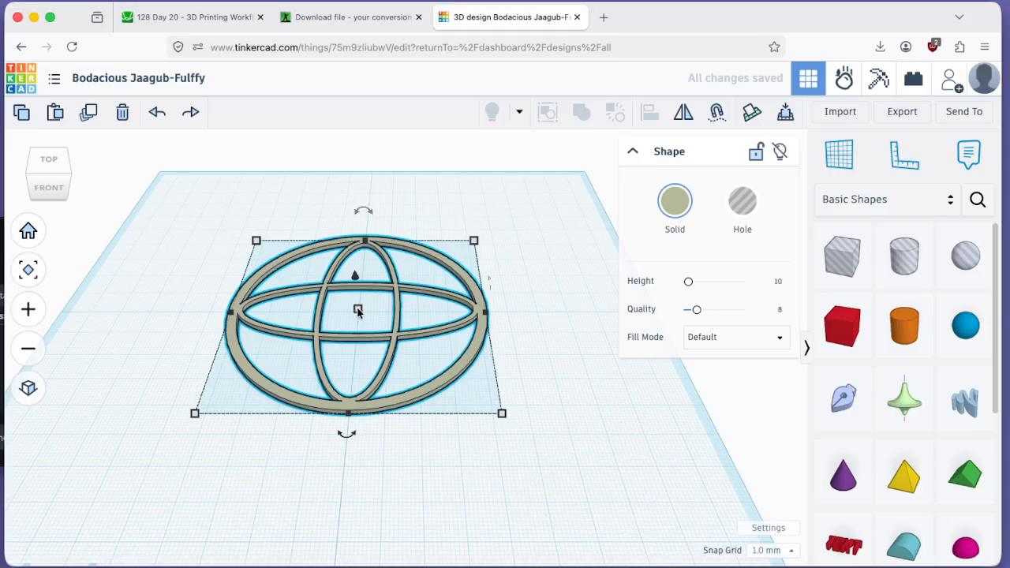
{"action": "left_click_drag", "start_coordinate": [359, 312], "coordinate": [361, 303]}
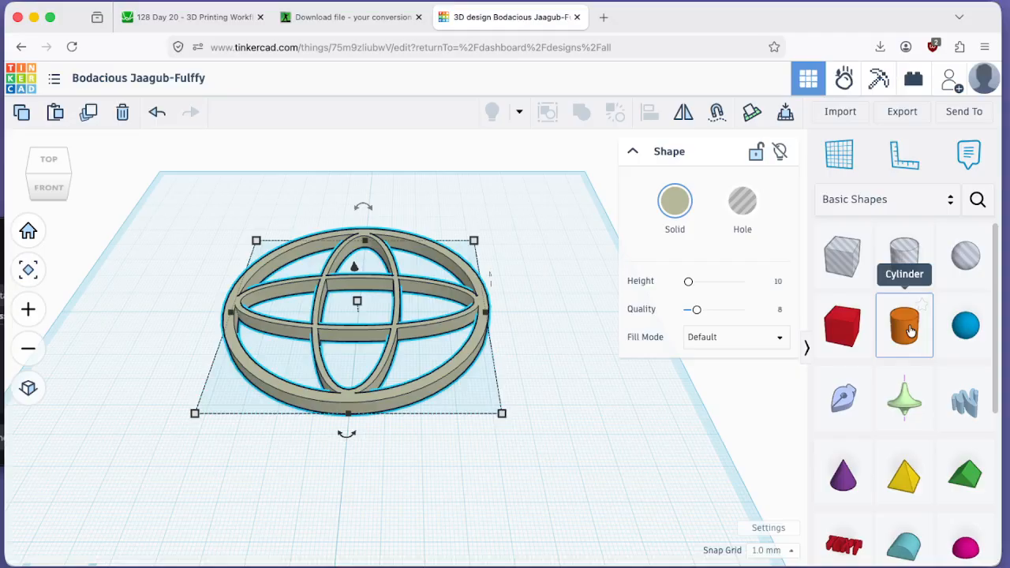
Add a cylinder over the imported shape with a 50 by 50 mm base and a height of 6 mm.
{"action": "left_click_drag", "start_coordinate": [909, 330], "coordinate": [486, 423]}
{"action": "left_click", "coordinate": [552, 348]}
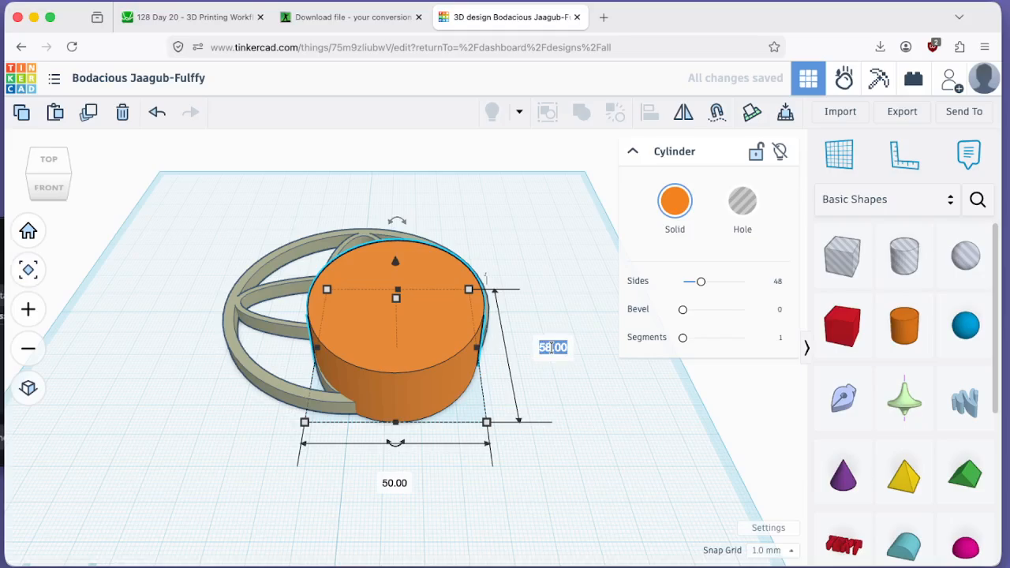
{"action": "type", "text": "50"}
{"action": "key", "text": "Return"}
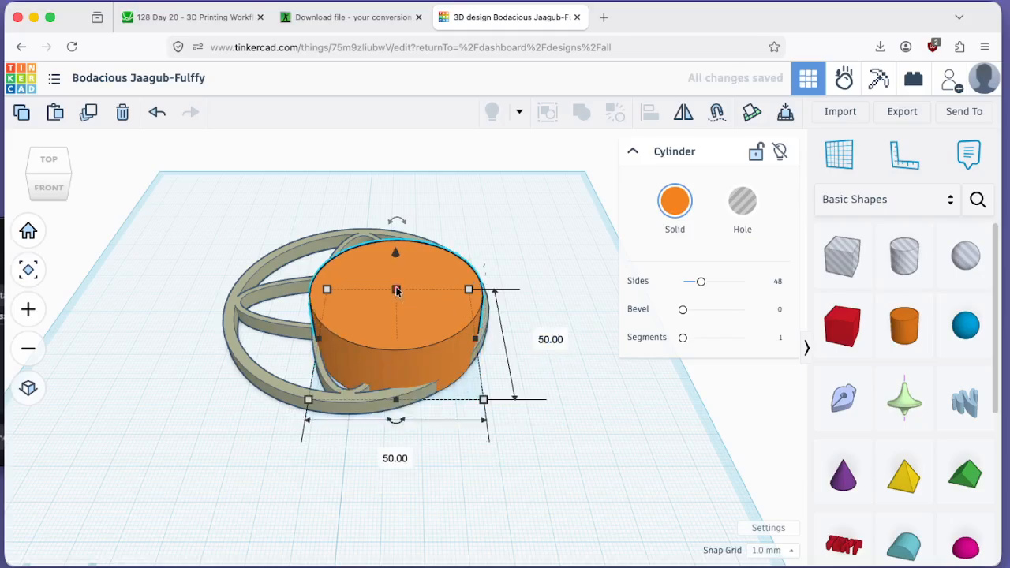
{"action": "left_click_drag", "start_coordinate": [398, 261], "coordinate": [400, 322]}
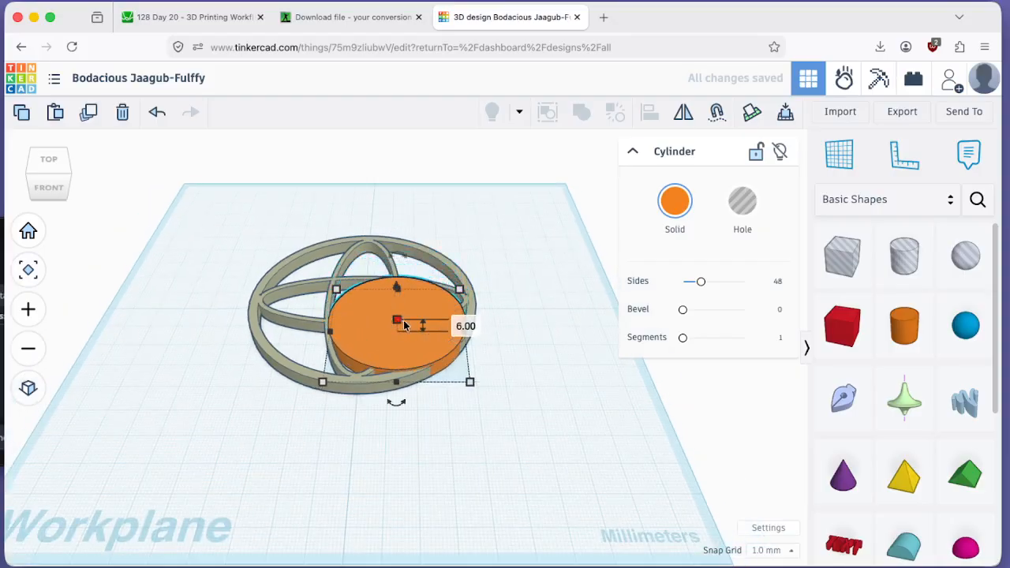
Scale the imported shape down proportionally to about 41 by 41 mm and move it towards the back left.
{"action": "left_click", "coordinate": [314, 281]}
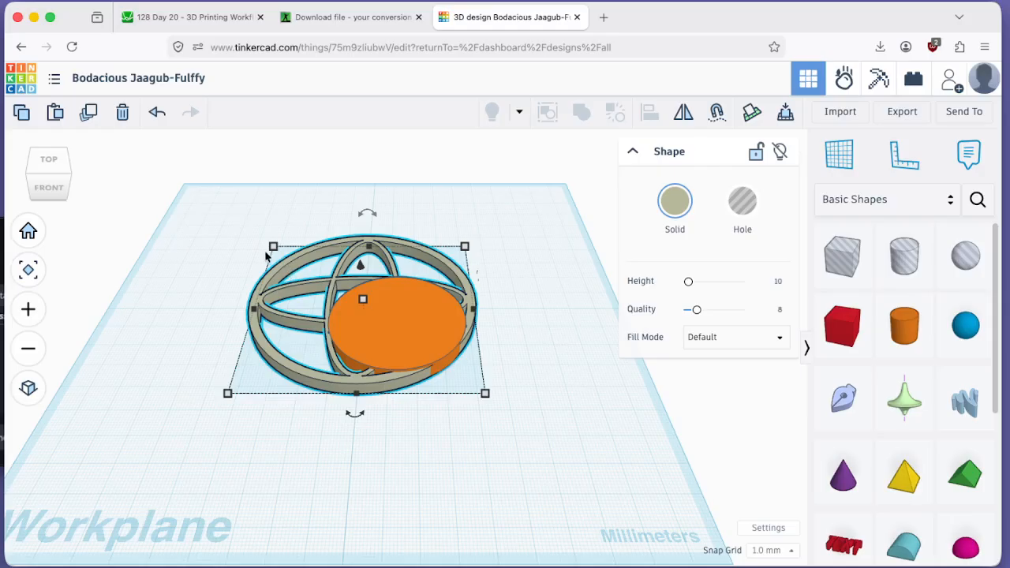
{"action": "mouse_move", "coordinate": [273, 251]}
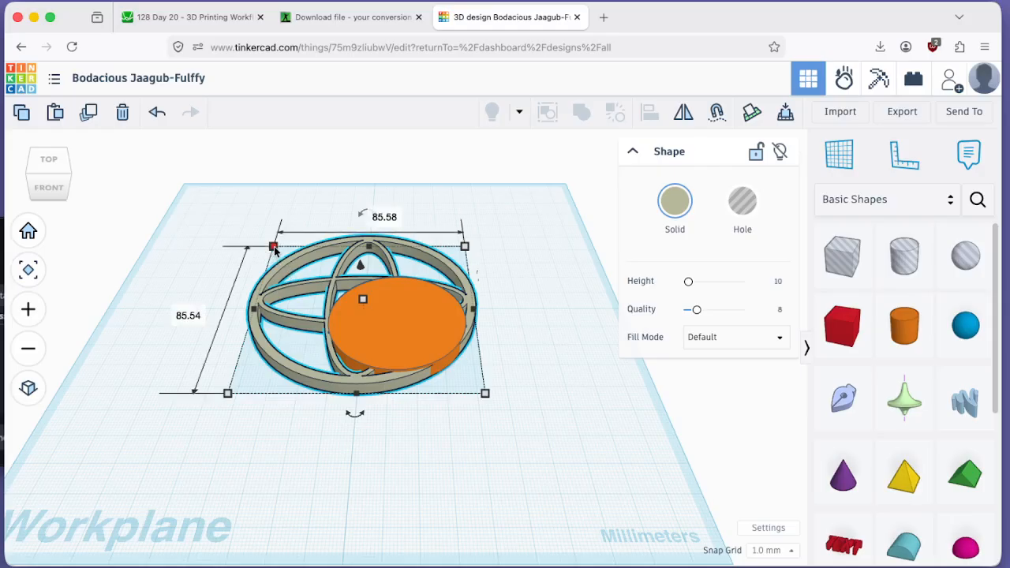
{"action": "left_click_drag", "start_coordinate": [275, 249], "coordinate": [390, 318]}
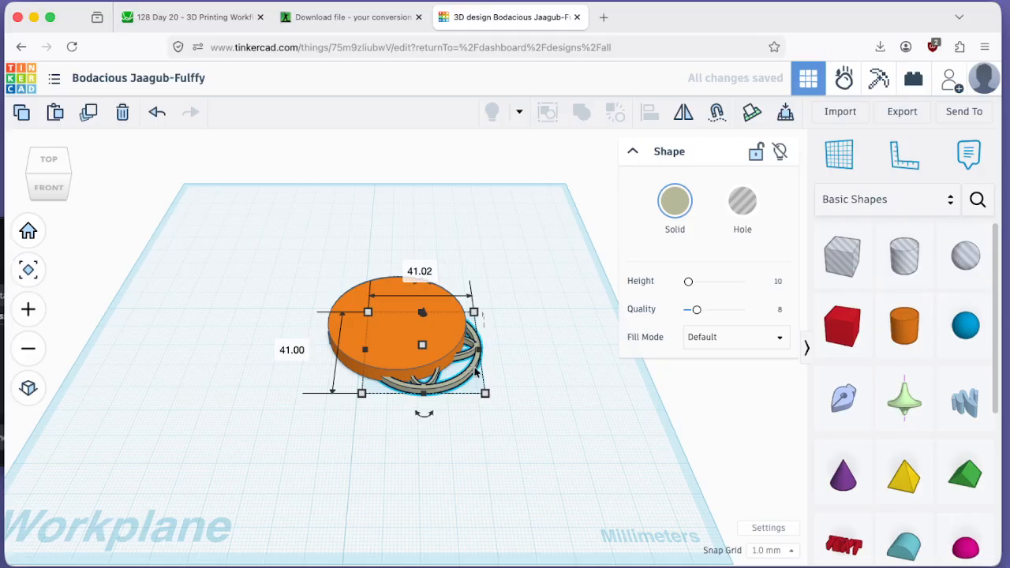
{"action": "left_click_drag", "start_coordinate": [476, 371], "coordinate": [410, 329]}
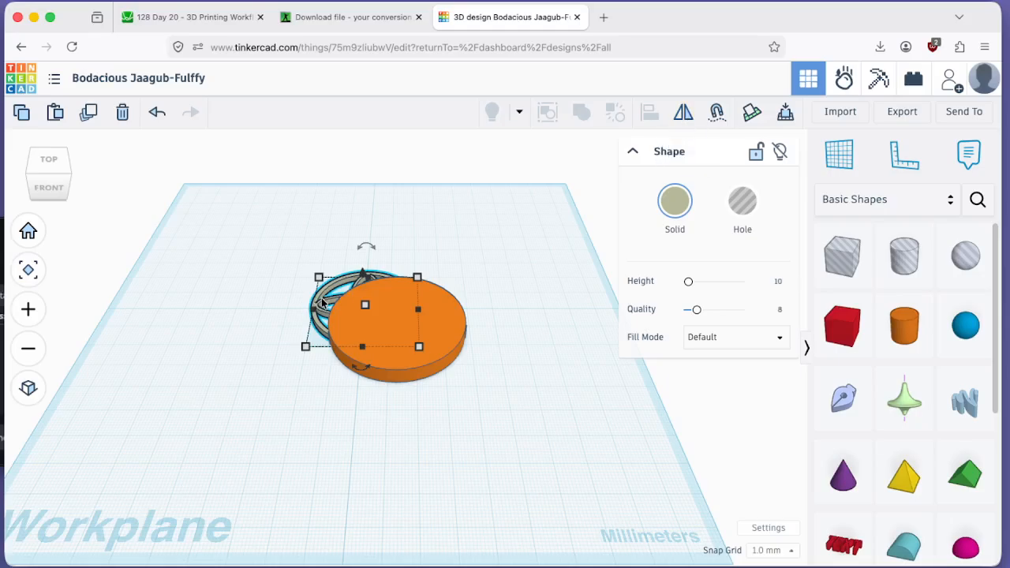
Move the cylinder to the front right of the workplane, clear of the line shape.
{"action": "left_click_drag", "start_coordinate": [454, 318], "coordinate": [579, 422]}
{"action": "left_click", "coordinate": [372, 302]}
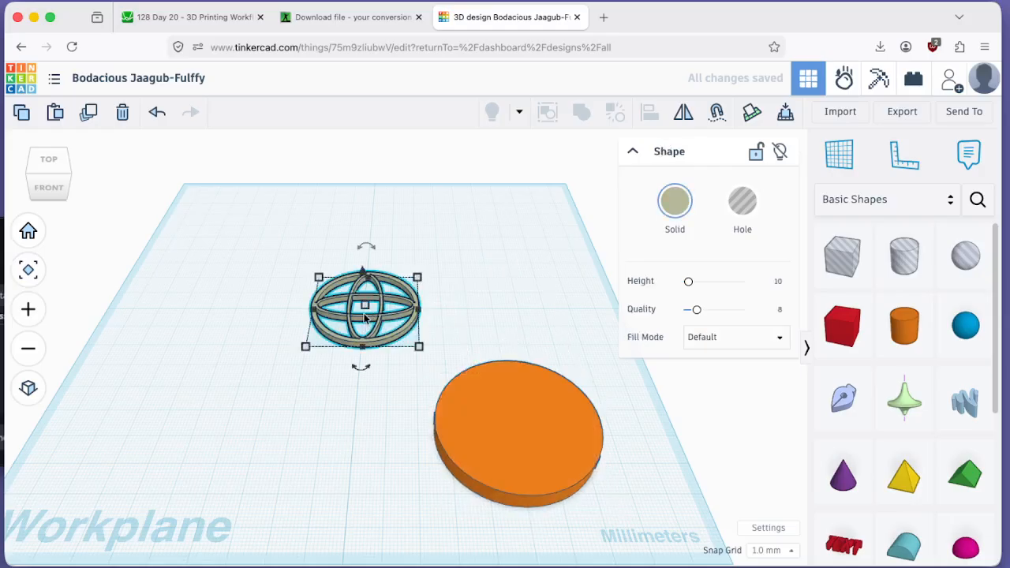
{"action": "key", "text": "f"}
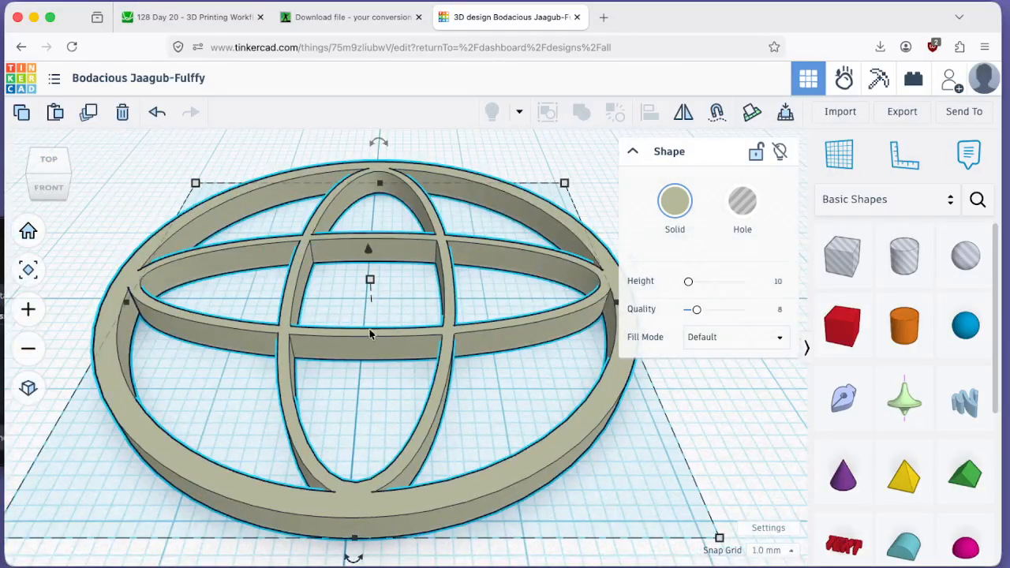
{"action": "left_click_drag", "start_coordinate": [367, 330], "coordinate": [364, 334]}
{"action": "scroll", "coordinate": [555, 416], "scroll_direction": "down", "scroll_amount": 5}
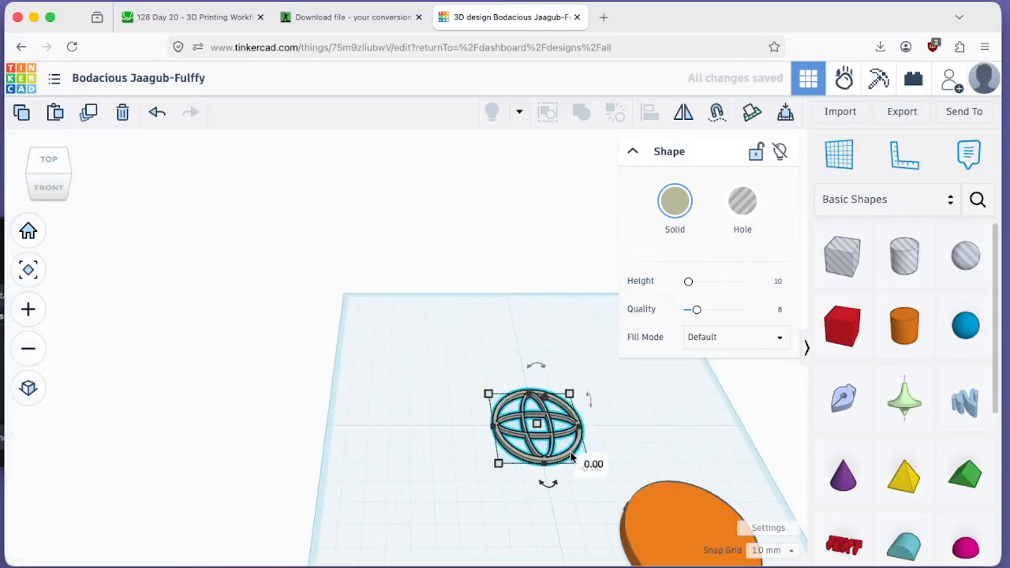
Raise the line shape above the workplane and move the cylinder back beneath it.
{"action": "left_click_drag", "start_coordinate": [661, 513], "coordinate": [515, 470]}
{"action": "left_click", "coordinate": [518, 411]}
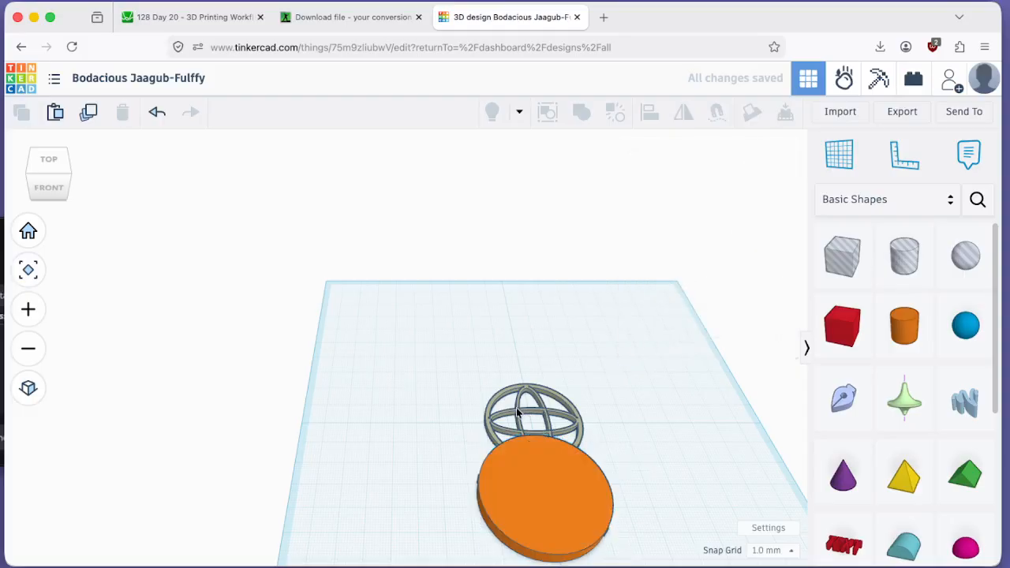
{"action": "left_click_drag", "start_coordinate": [542, 403], "coordinate": [548, 377]}
{"action": "left_click_drag", "start_coordinate": [545, 500], "coordinate": [540, 421]}
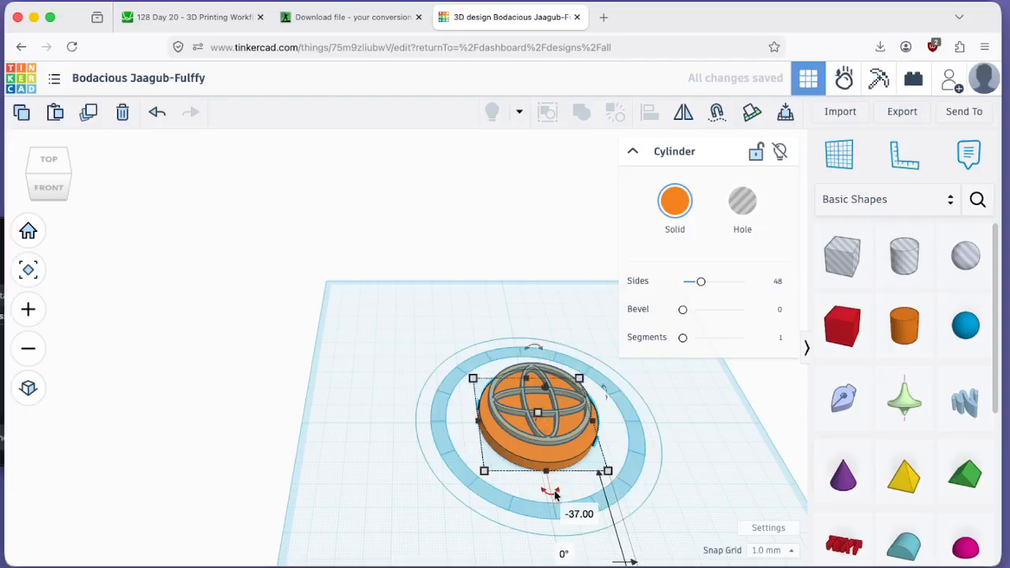
{"action": "left_click", "coordinate": [572, 513]}
{"action": "left_click", "coordinate": [533, 510]}
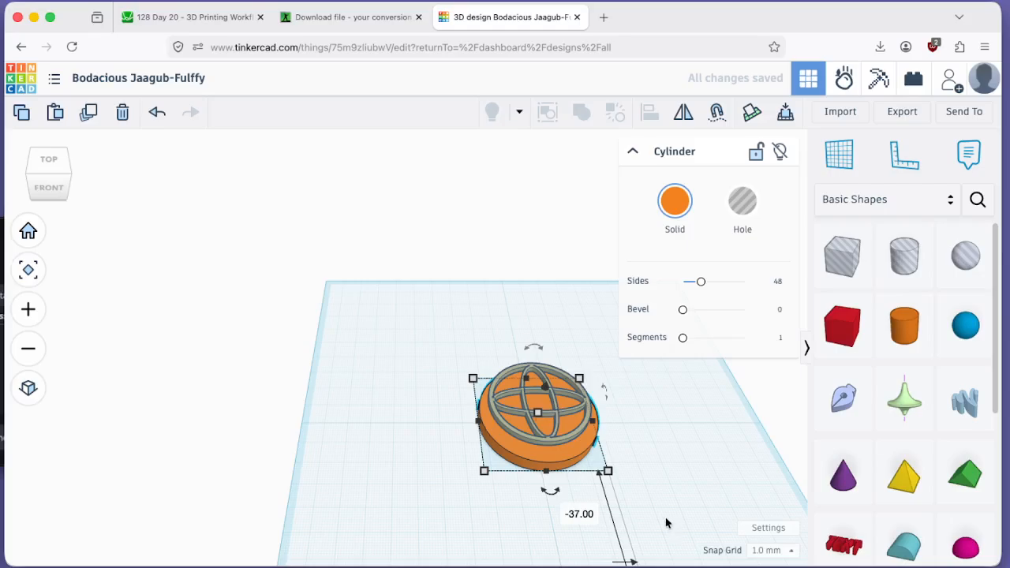
Shift the cylinder 2 mm in both horizontal directions beneath the raised line shape.
{"action": "right_click_drag", "start_coordinate": [665, 522], "coordinate": [626, 471]}
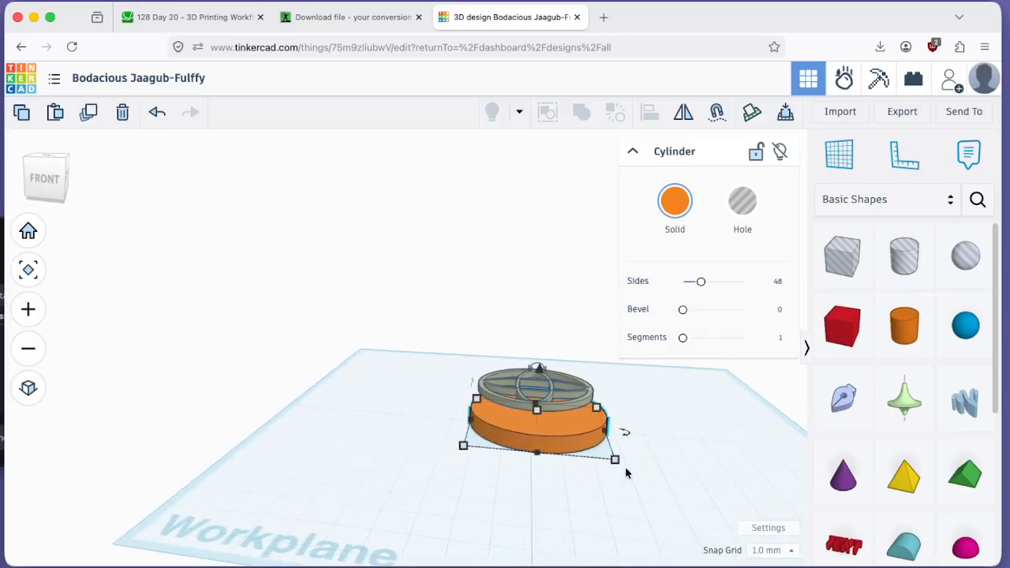
{"action": "left_click_drag", "start_coordinate": [540, 427], "coordinate": [536, 428]}
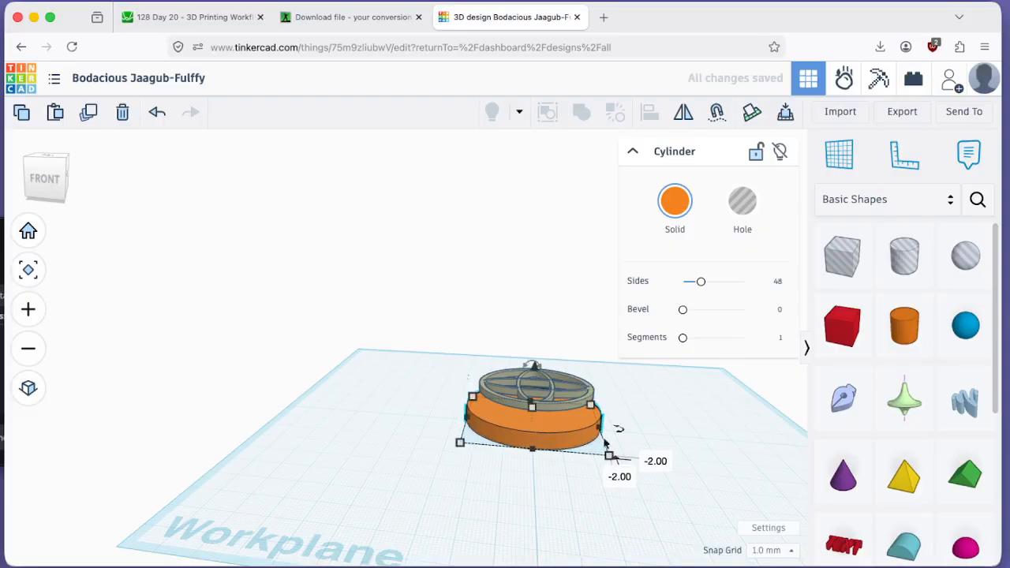
{"action": "scroll", "coordinate": [626, 426], "scroll_direction": "up", "scroll_amount": 3}
{"action": "scroll", "coordinate": [626, 427], "scroll_direction": "down", "scroll_amount": 2}
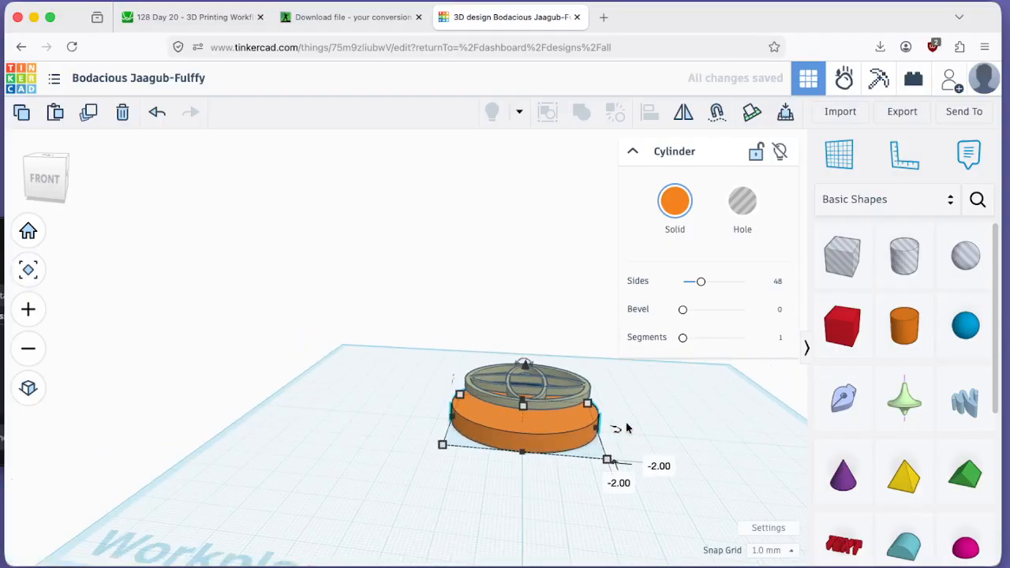
{"action": "scroll", "coordinate": [626, 427], "scroll_direction": "up", "scroll_amount": 2}
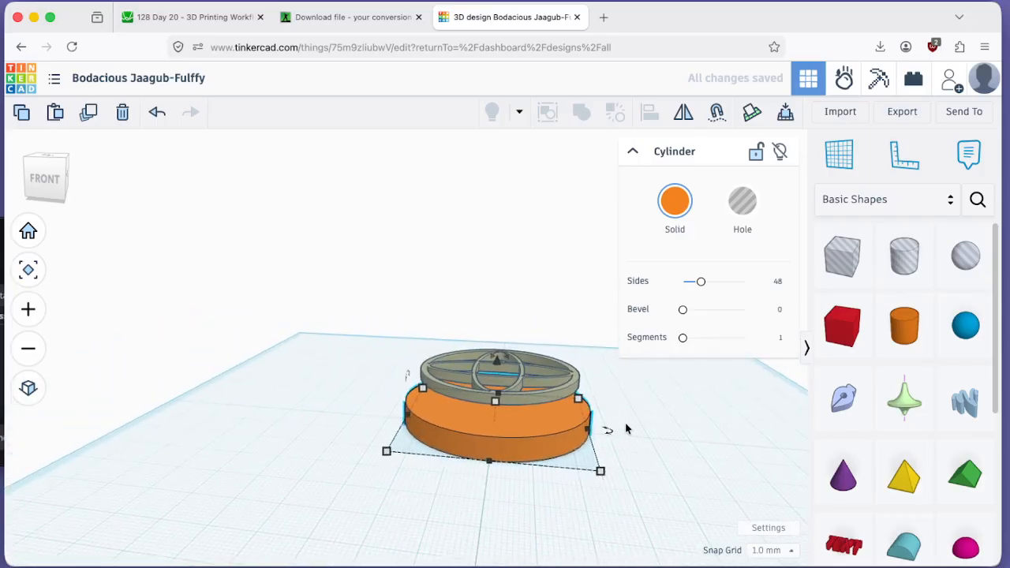
{"action": "scroll", "coordinate": [627, 424], "scroll_direction": "down", "scroll_amount": 2}
{"action": "left_click", "coordinate": [353, 428]}
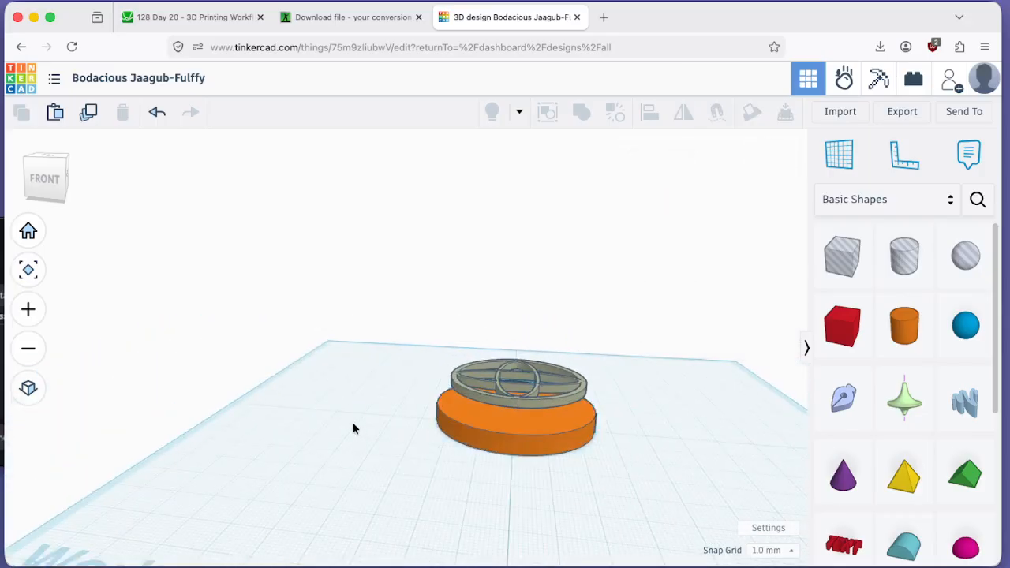
From a top view, move the line shape about 3 mm back and 2 mm left to centre it over the cylinder.
{"action": "right_click_drag", "start_coordinate": [358, 444], "coordinate": [396, 461]}
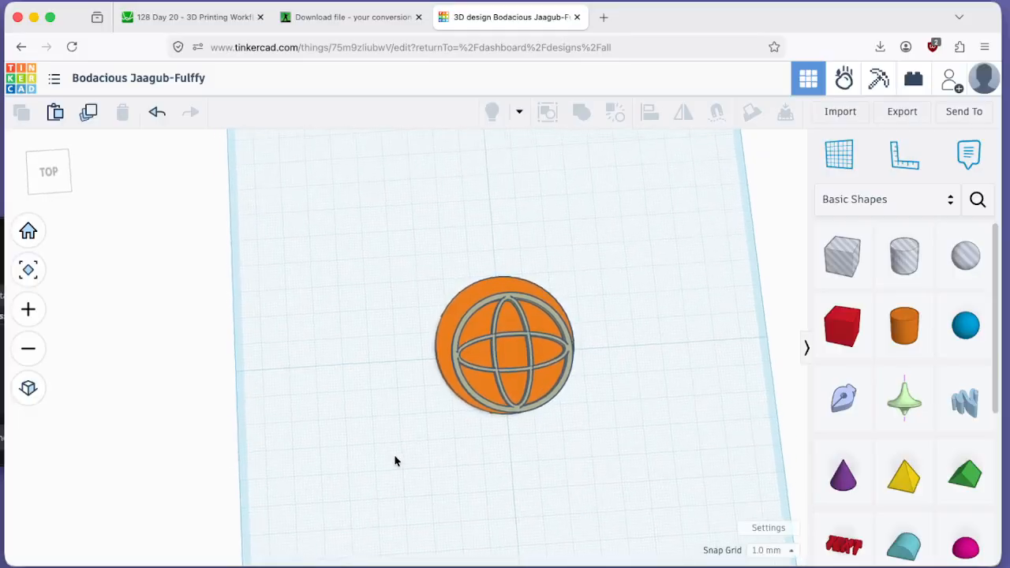
{"action": "left_click", "coordinate": [46, 175]}
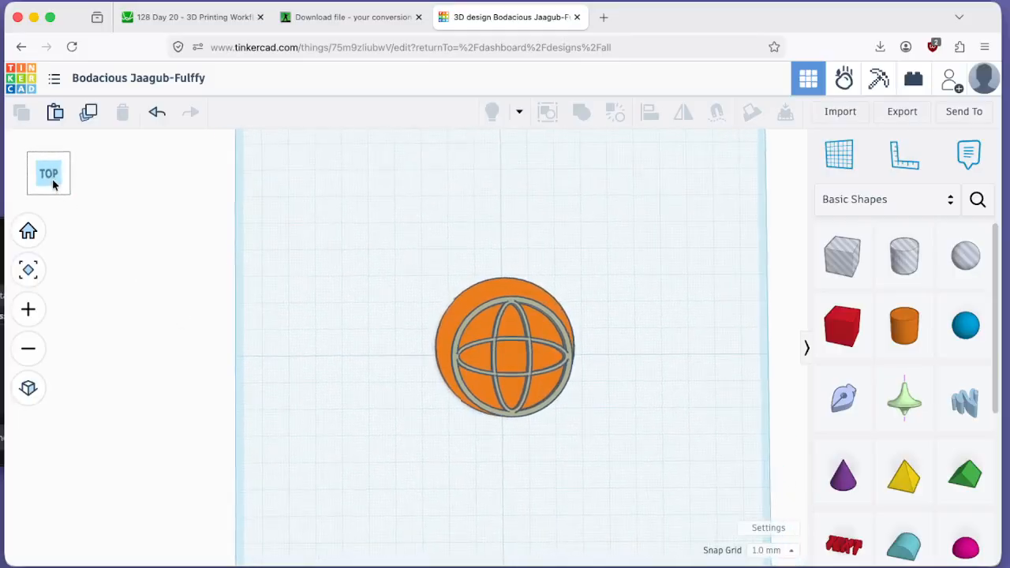
{"action": "left_click", "coordinate": [509, 339]}
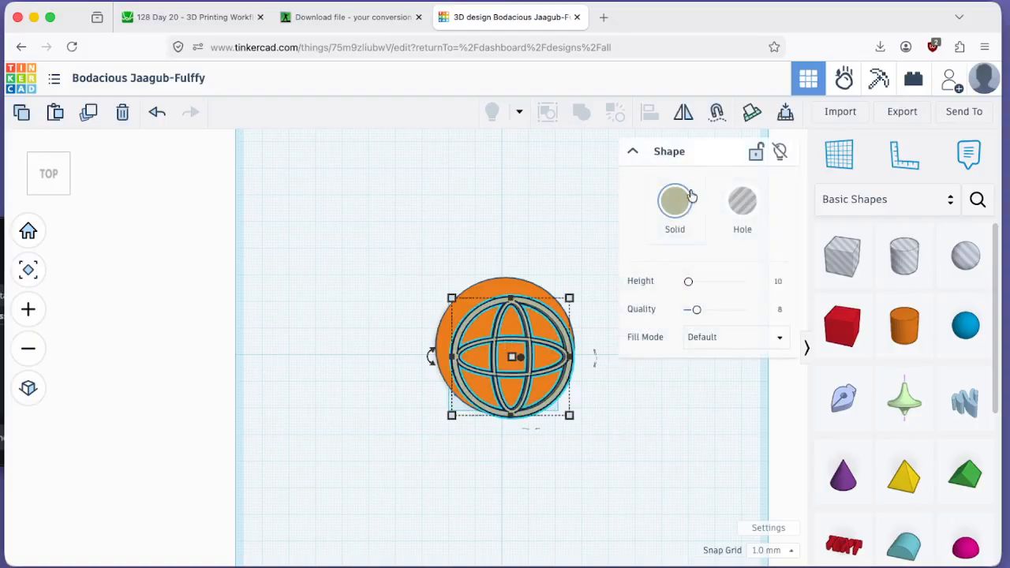
{"action": "left_click_drag", "start_coordinate": [482, 346], "coordinate": [475, 336]}
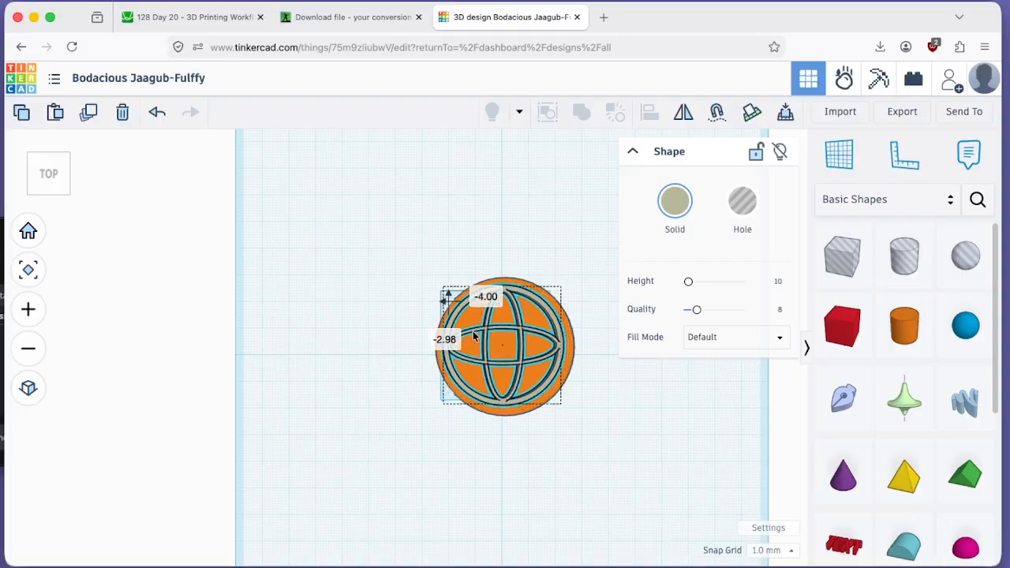
{"action": "key", "text": "Down"}
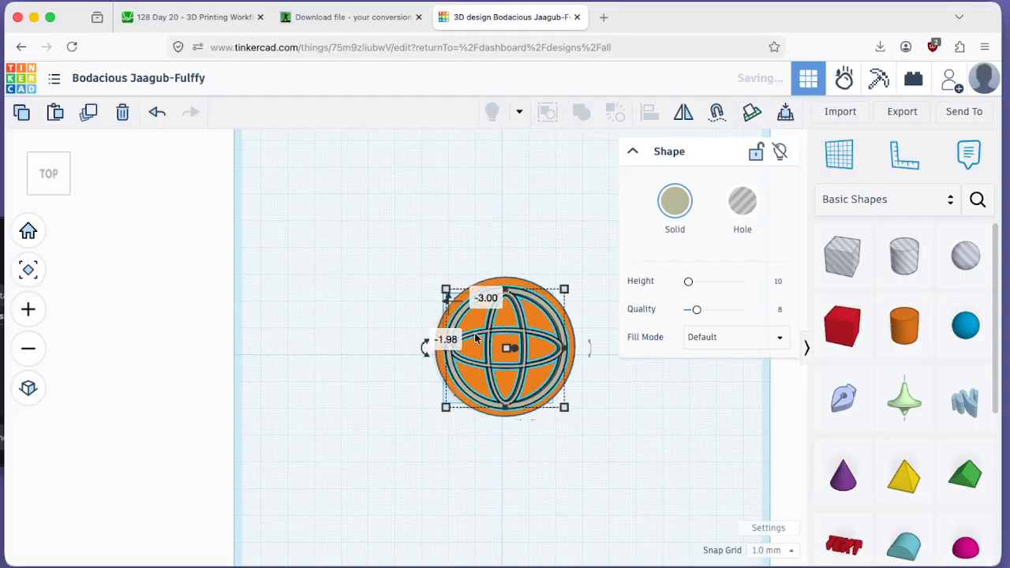
{"action": "left_click", "coordinate": [587, 415]}
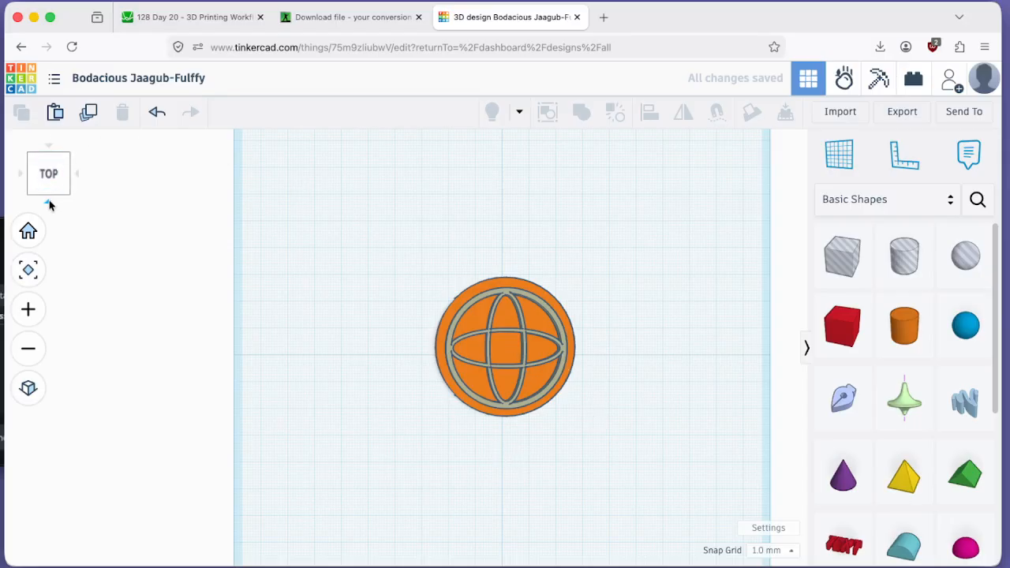
Lower the line shape to 4 mm above the workplane so it sinks into the cylinder, and stretch its height to 6 mm.
{"action": "left_click", "coordinate": [48, 204]}
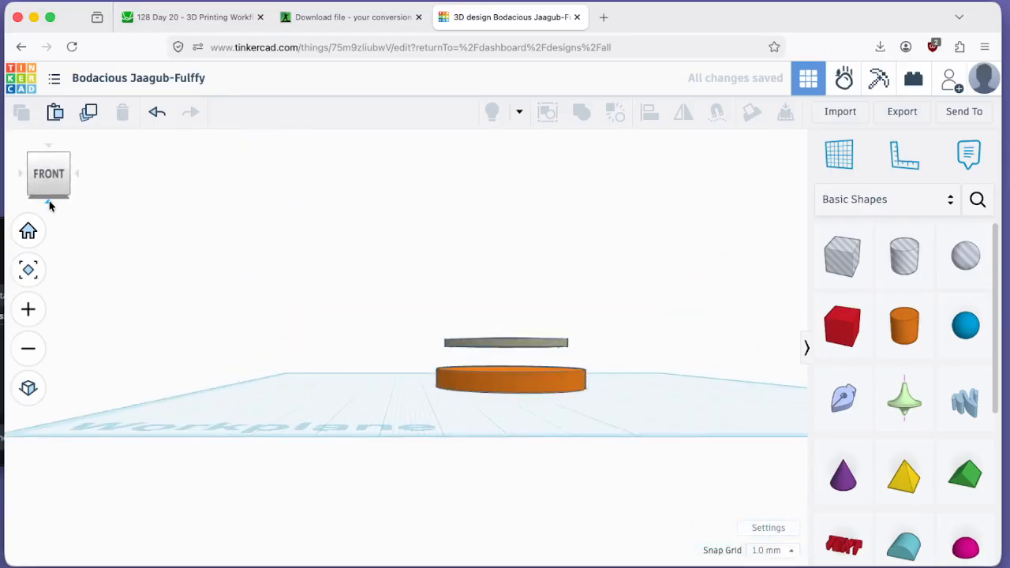
{"action": "left_click", "coordinate": [516, 342]}
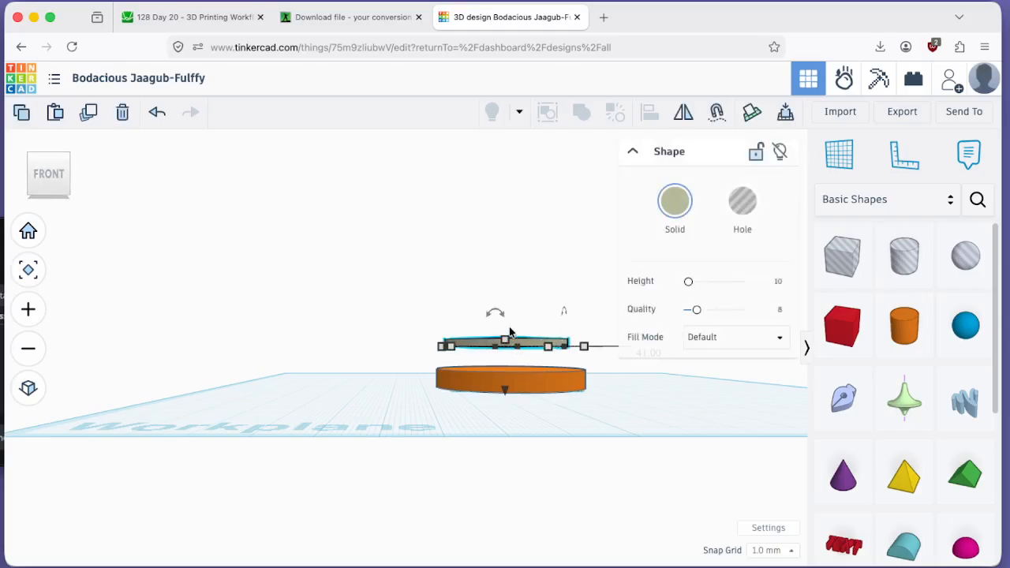
{"action": "left_click_drag", "start_coordinate": [504, 390], "coordinate": [505, 418]}
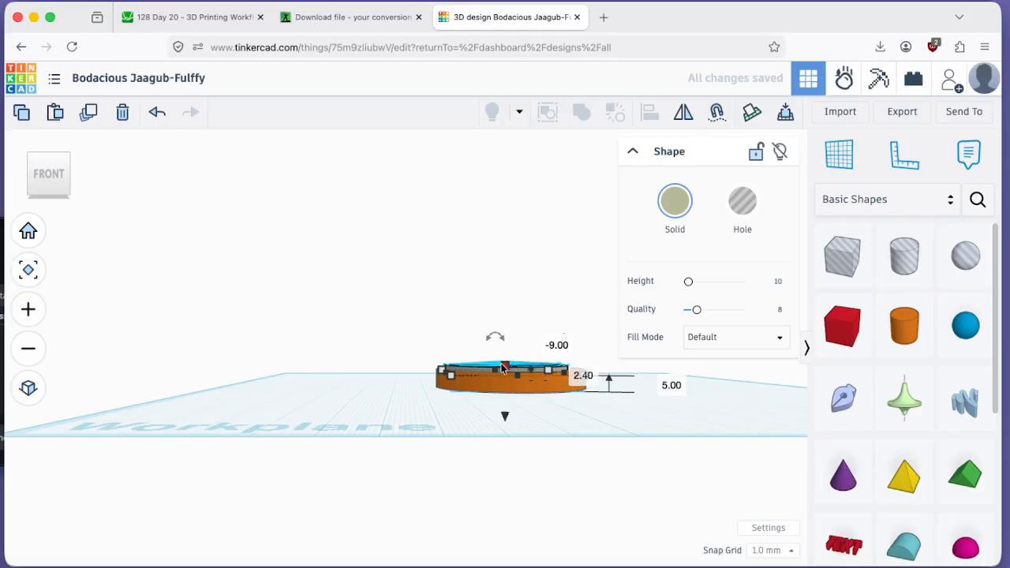
{"action": "left_click_drag", "start_coordinate": [505, 365], "coordinate": [505, 356]}
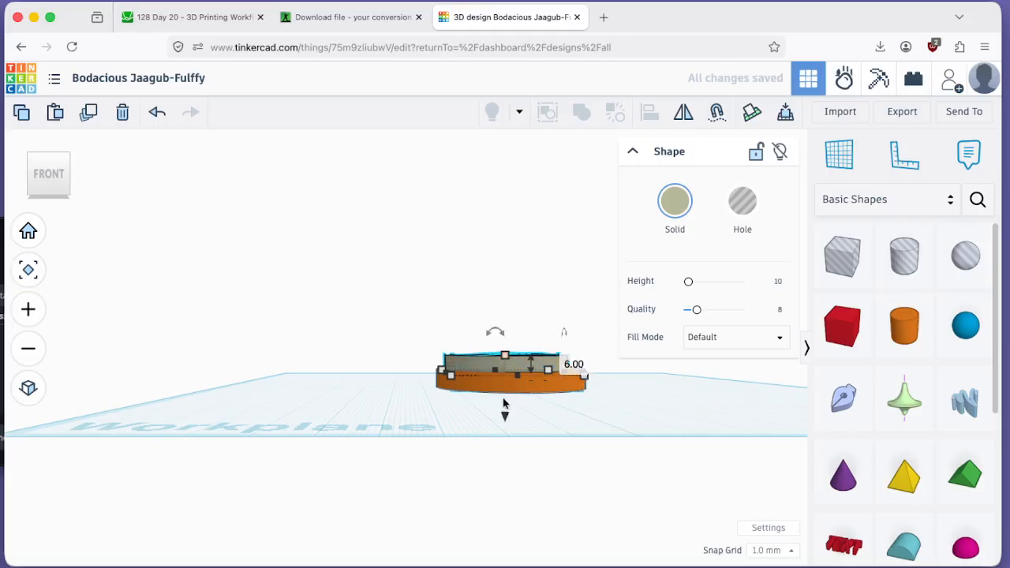
{"action": "left_click_drag", "start_coordinate": [505, 419], "coordinate": [504, 418]}
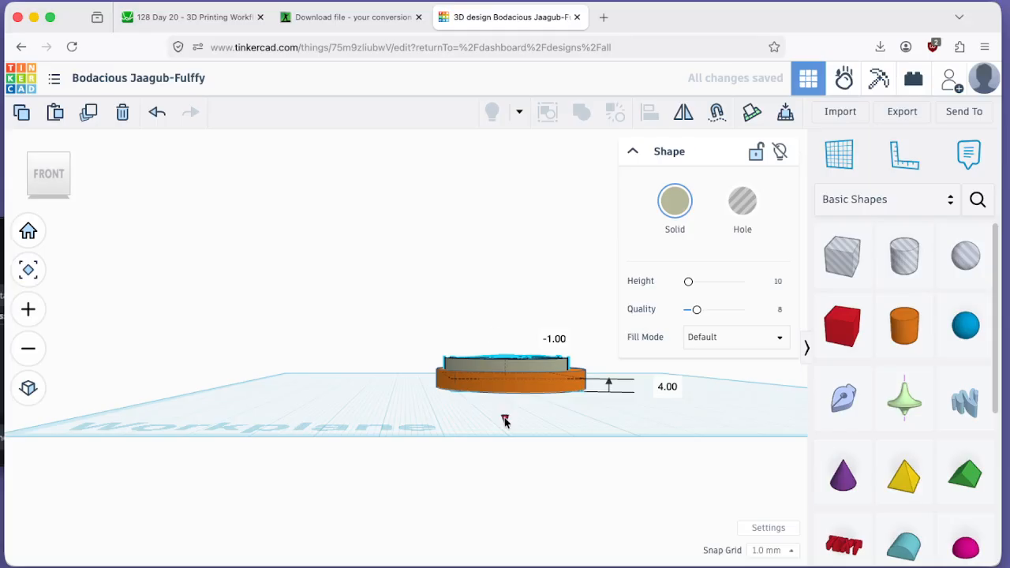
{"action": "right_click_drag", "start_coordinate": [532, 288], "coordinate": [534, 322]}
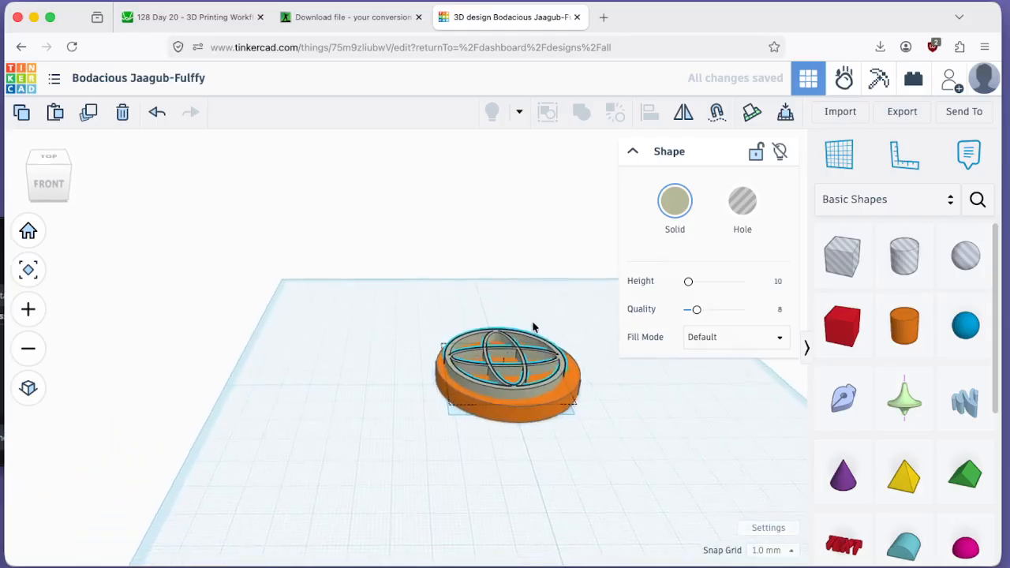
{"action": "left_click", "coordinate": [45, 159]}
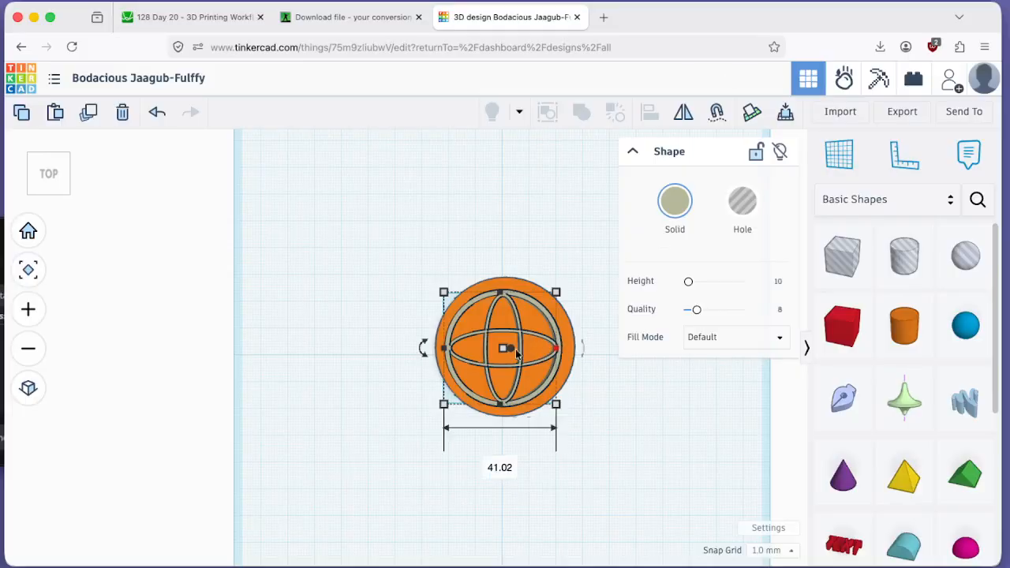
{"action": "left_click_drag", "start_coordinate": [503, 347], "coordinate": [509, 349]}
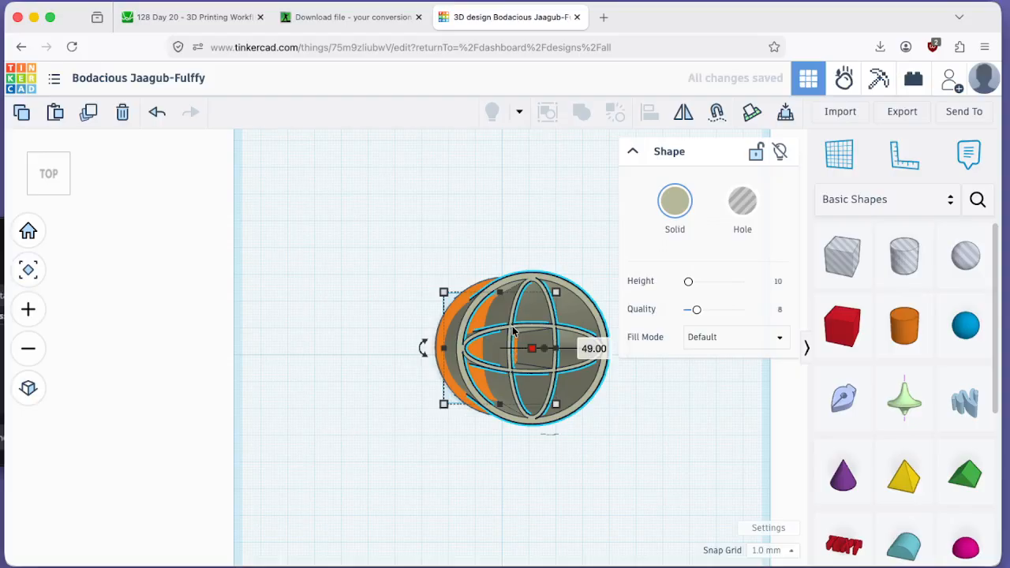
{"action": "key", "text": "ctrl+z"}
{"action": "left_click", "coordinate": [497, 328]}
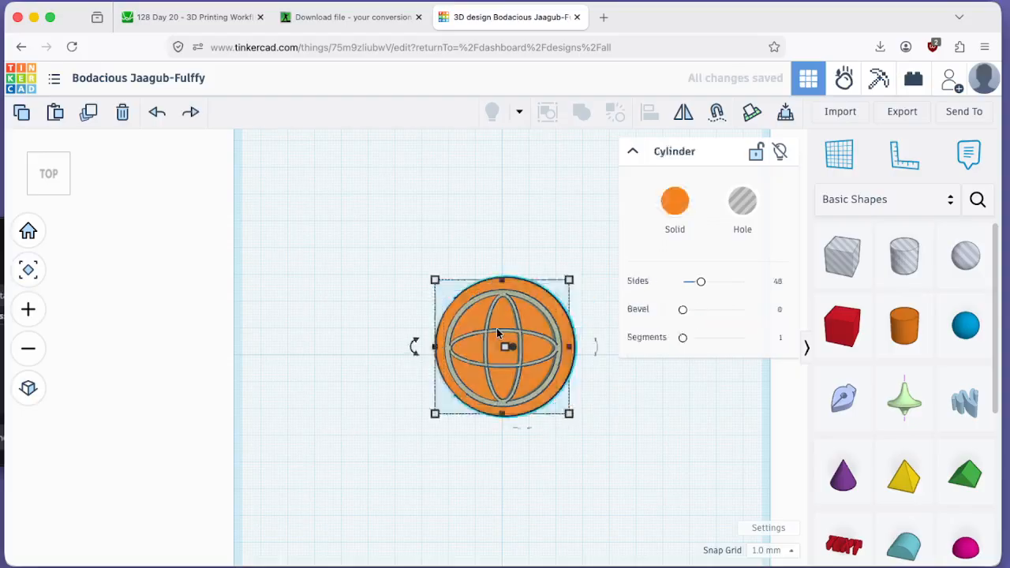
Nudge the line shape about 1 mm sideways to centre it over the cylinder, and check the fit from the front and above.
{"action": "left_click", "coordinate": [501, 332]}
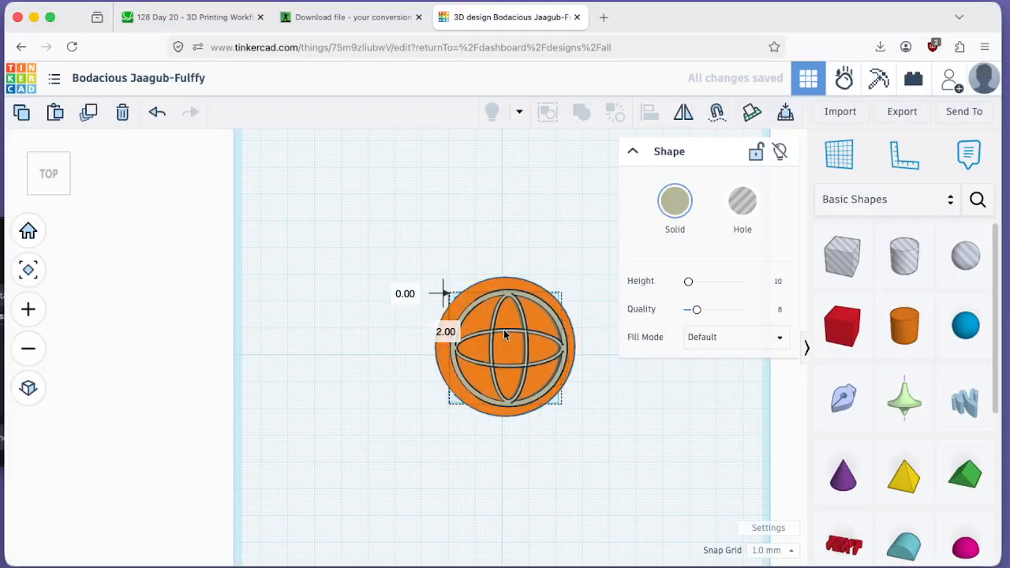
{"action": "left_click", "coordinate": [630, 396]}
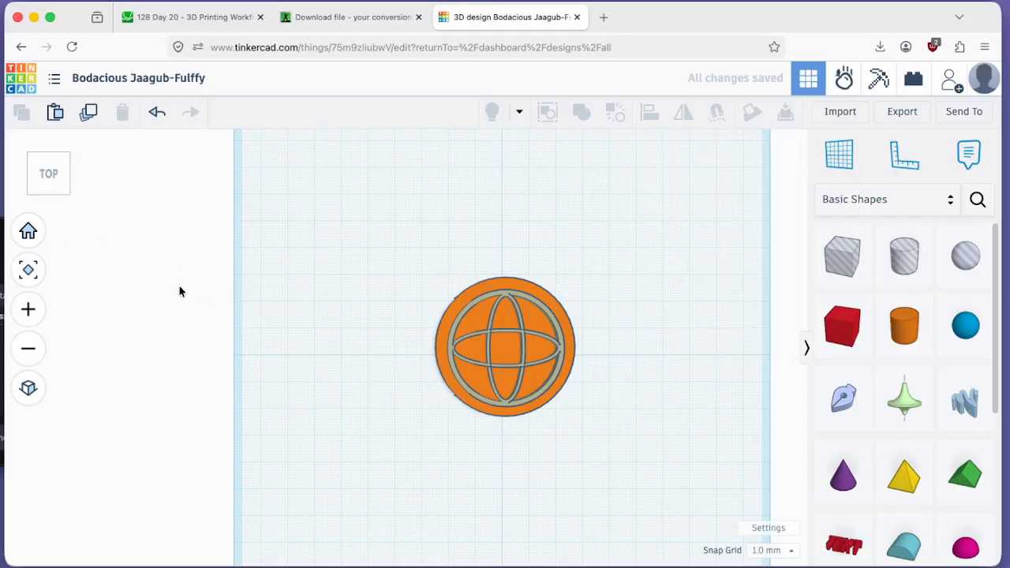
{"action": "right_click_drag", "start_coordinate": [516, 480], "coordinate": [494, 455]}
{"action": "mouse_move", "coordinate": [508, 534]}
{"action": "right_mouse_down"}
{"action": "mouse_move", "coordinate": [547, 442]}
{"action": "mouse_move", "coordinate": [523, 405]}
{"action": "mouse_move", "coordinate": [363, 451]}
{"action": "mouse_move", "coordinate": [442, 510]}
{"action": "mouse_move", "coordinate": [513, 500]}
{"action": "mouse_move", "coordinate": [523, 525]}
{"action": "right_mouse_up"}
{"action": "right_click_drag", "start_coordinate": [321, 352], "coordinate": [332, 258]}
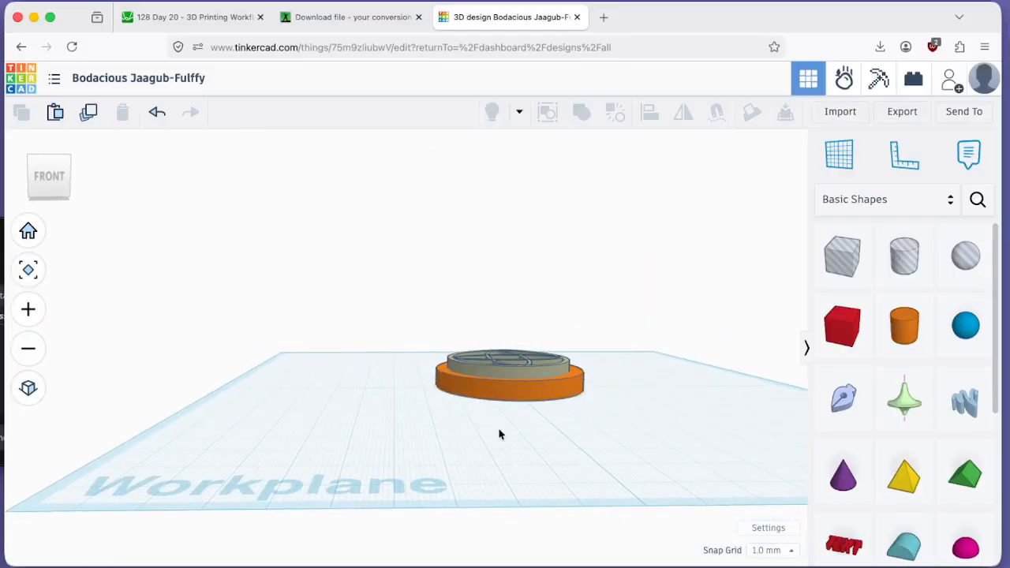
{"action": "right_click_drag", "start_coordinate": [400, 405], "coordinate": [411, 497]}
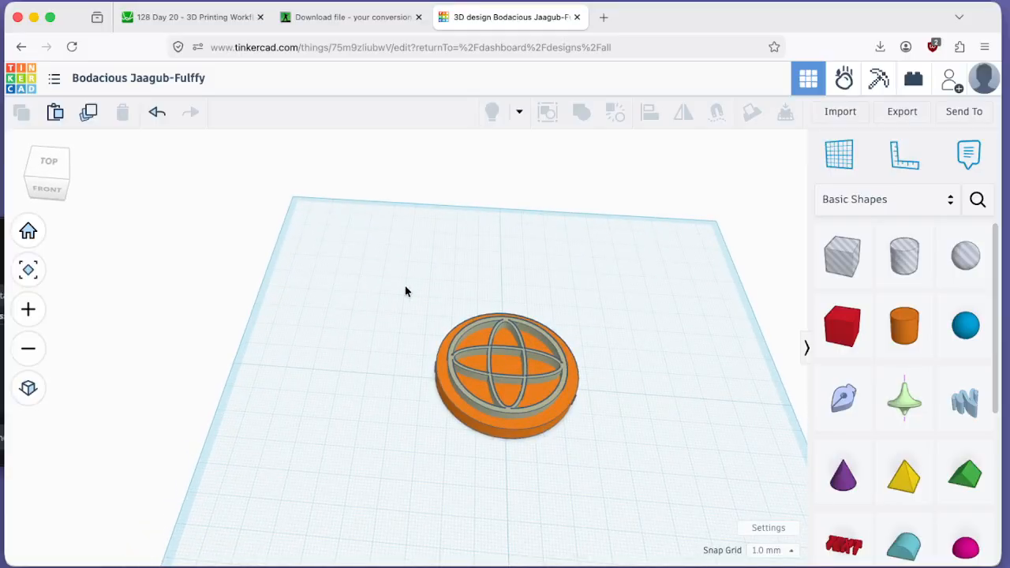
Go to the Desmos workflow notes and review the Make it 3D section up to the STL export instruction.
{"action": "left_click", "coordinate": [188, 22]}
{"action": "scroll", "coordinate": [167, 392], "scroll_direction": "down", "scroll_amount": 3}
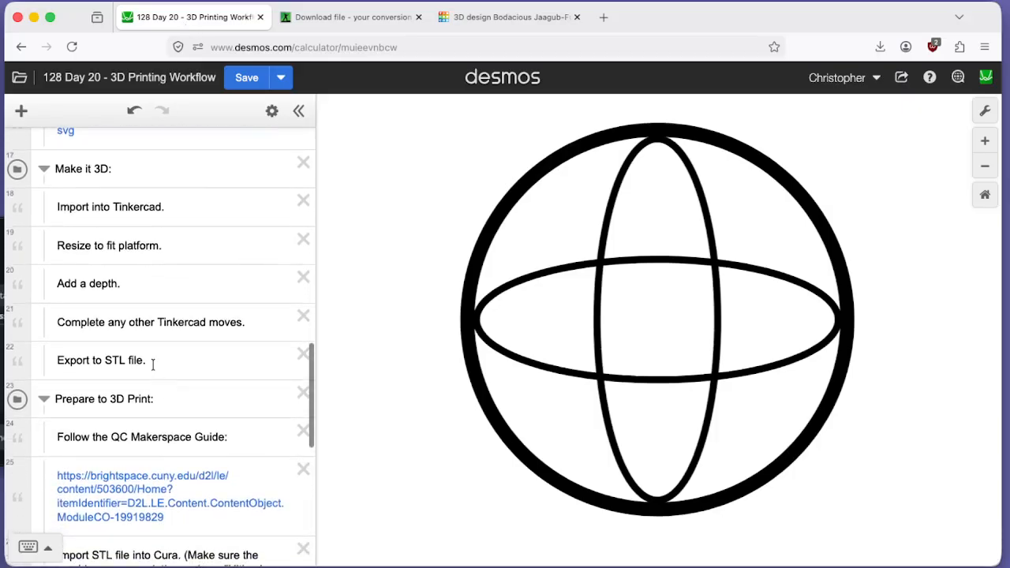
{"action": "left_click", "coordinate": [154, 361]}
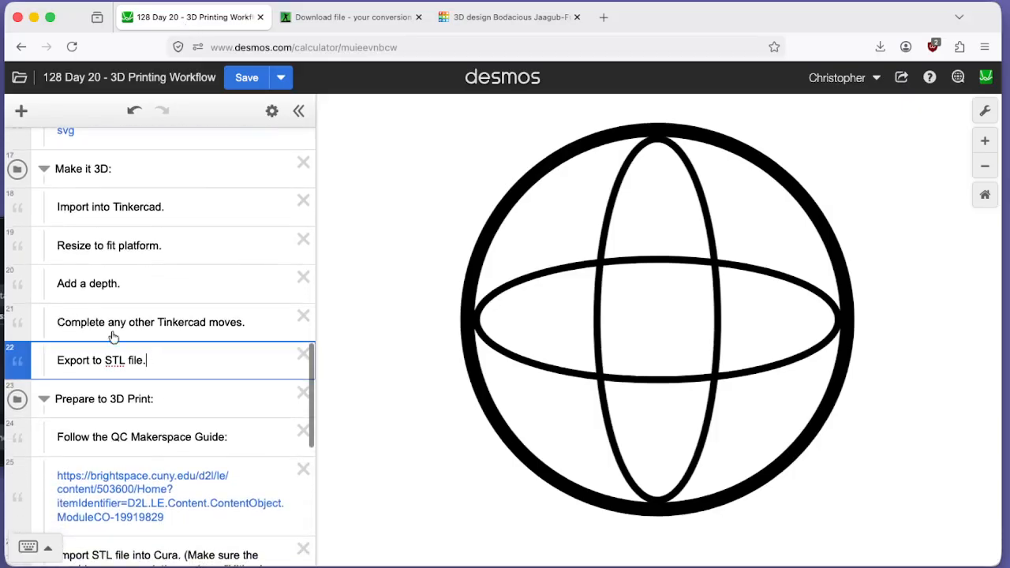
{"action": "left_click_drag", "start_coordinate": [157, 360], "coordinate": [48, 360]}
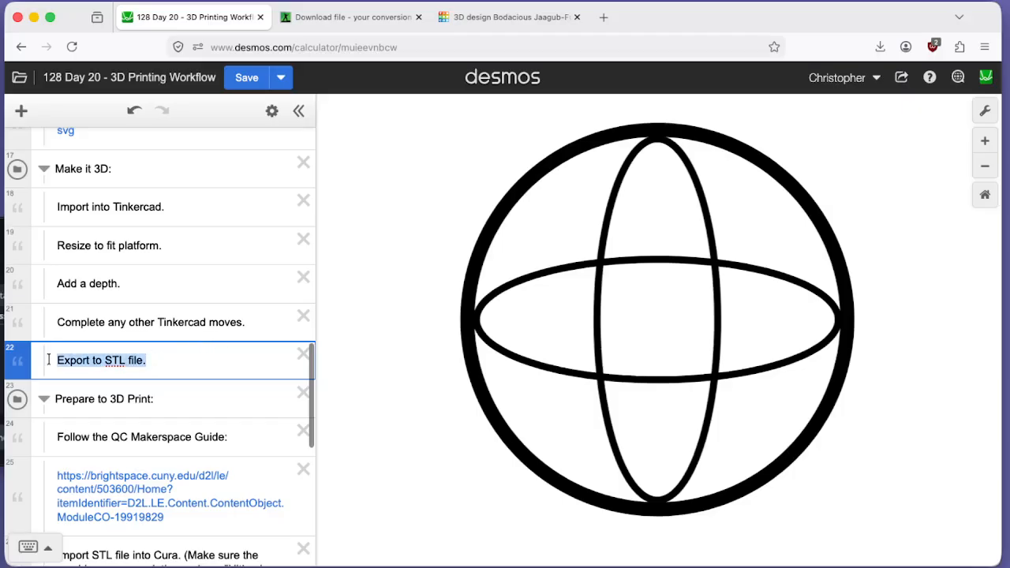
{"action": "left_click", "coordinate": [339, 17]}
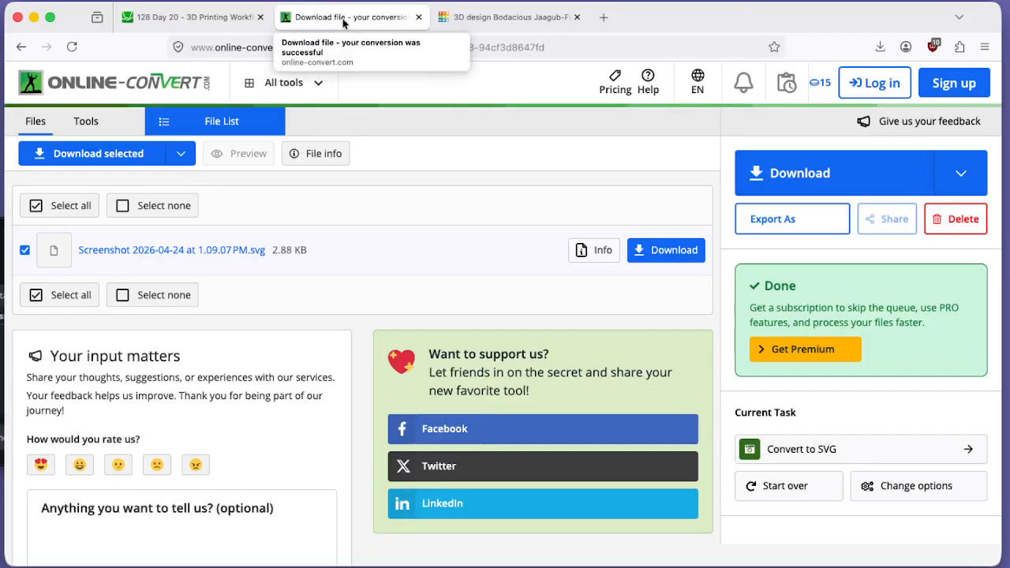
Switch to Tinkercad, export everything in the design as an STL file, and show the downloaded file in its folder.
{"action": "left_click", "coordinate": [486, 22]}
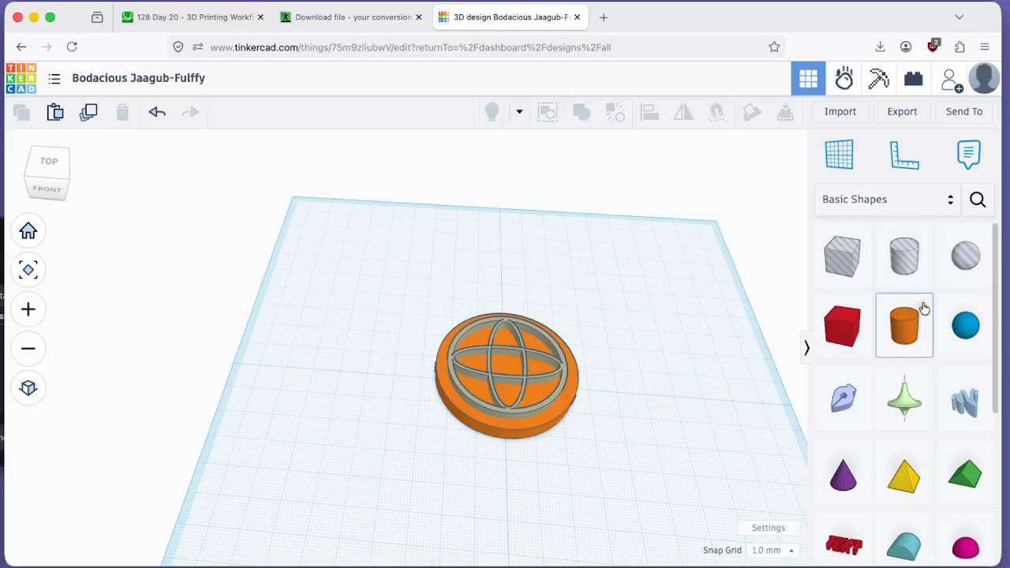
{"action": "left_click", "coordinate": [908, 115]}
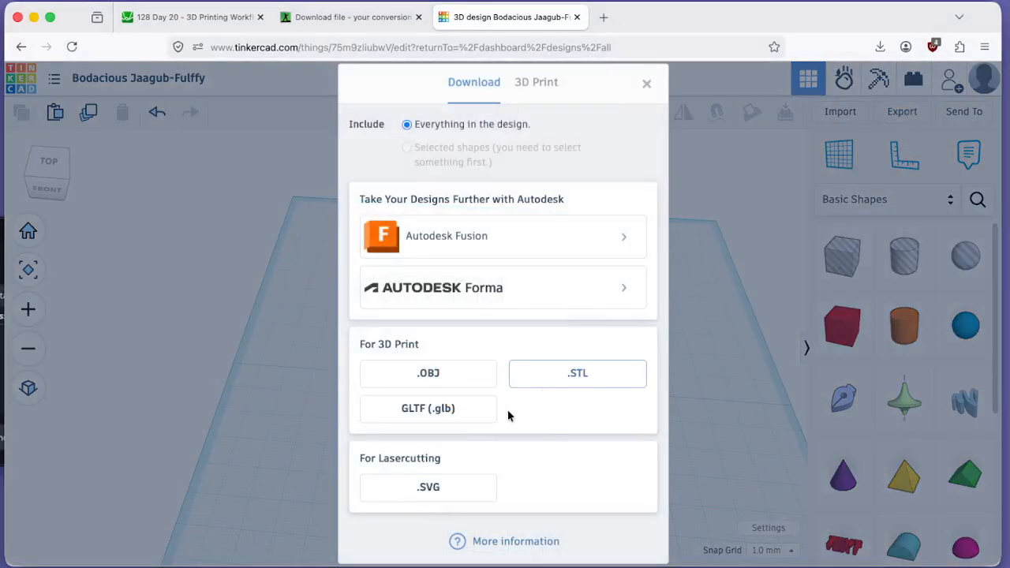
{"action": "left_click", "coordinate": [583, 379]}
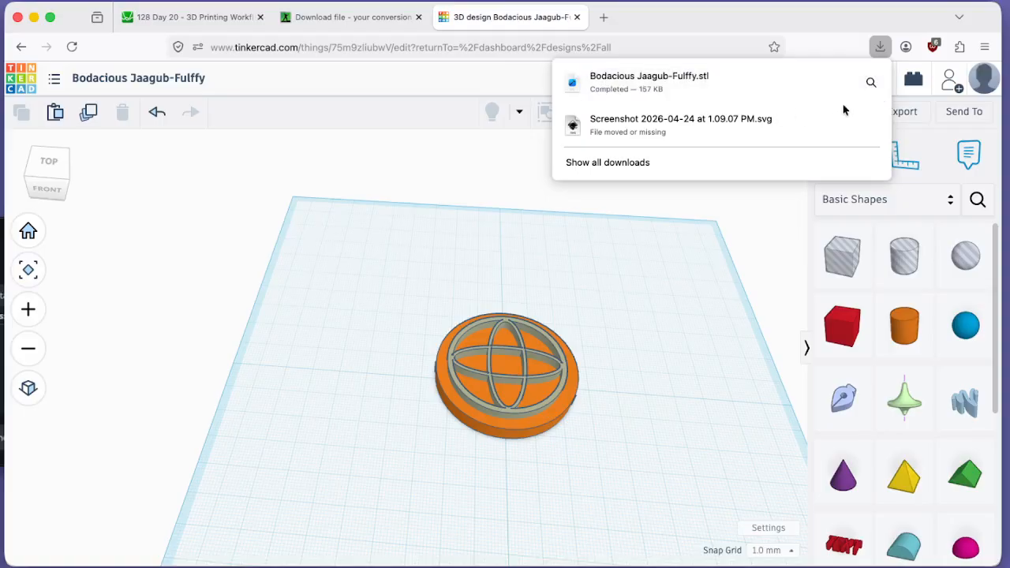
{"action": "left_click", "coordinate": [872, 87]}
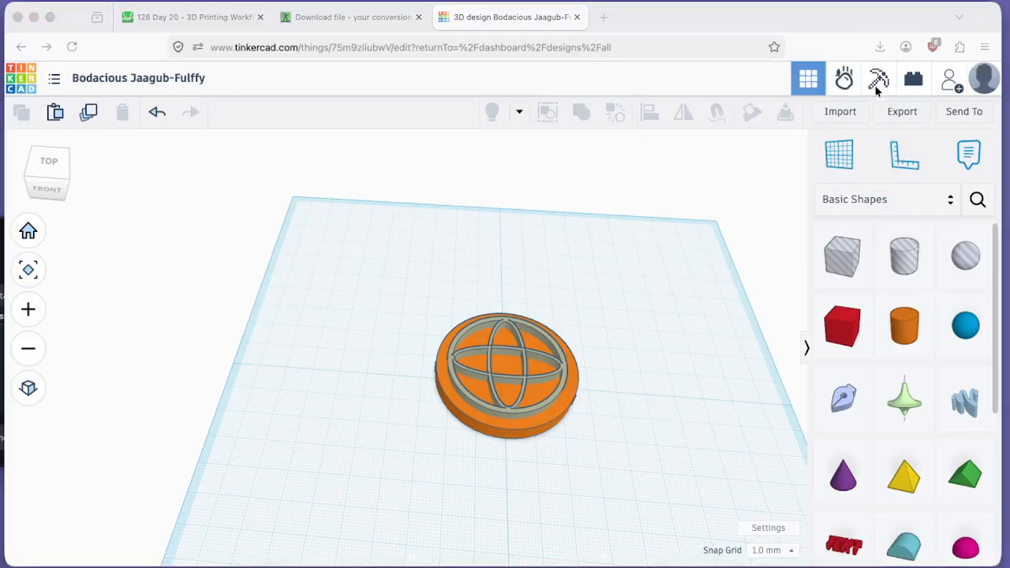
{"action": "left_click_drag", "start_coordinate": [1007, 429], "coordinate": [1009, 248]}
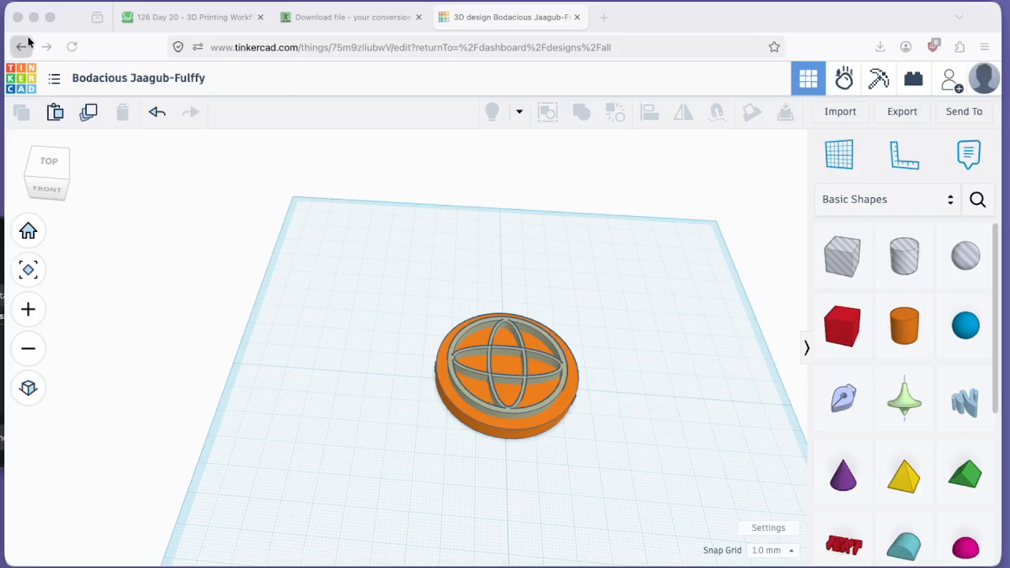
Return to the Desmos notes and read the Prepare to 3D Print instructions.
{"action": "left_click", "coordinate": [197, 17]}
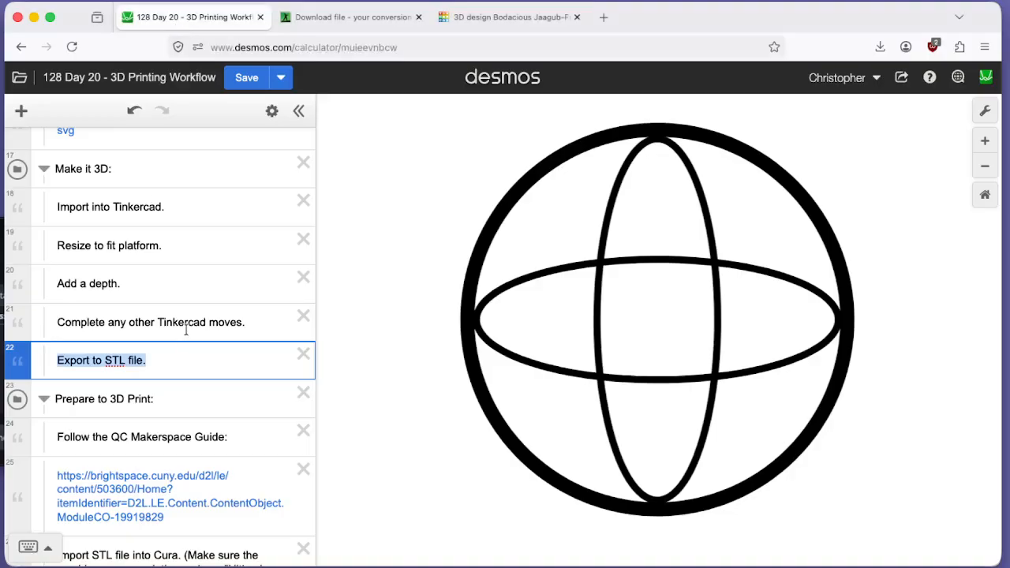
{"action": "scroll", "coordinate": [189, 329], "scroll_direction": "down", "scroll_amount": 4}
{"action": "scroll", "coordinate": [154, 310], "scroll_direction": "down", "scroll_amount": 2}
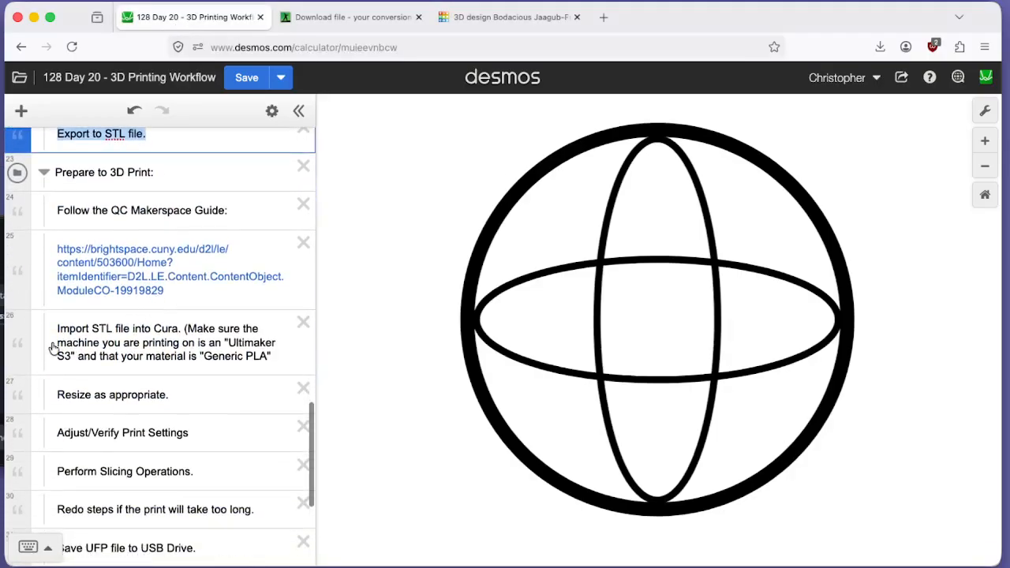
Switch to UltiMaker Cura, choose the UltiMaker S3 as a non-networked local printer, and leave the Add Printer dialog without adding it.
{"action": "left_click", "coordinate": [33, 16]}
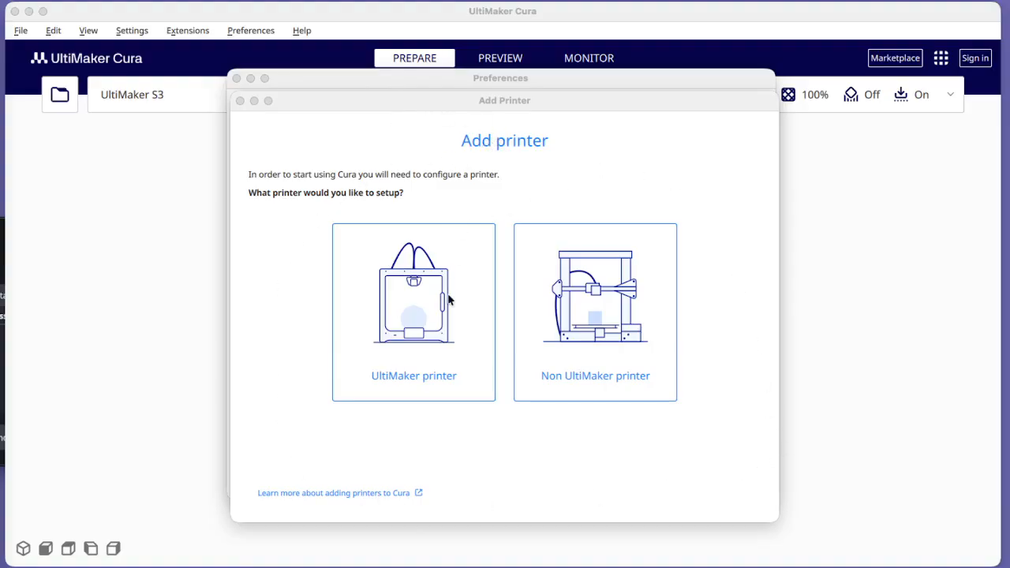
{"action": "left_click", "coordinate": [419, 332]}
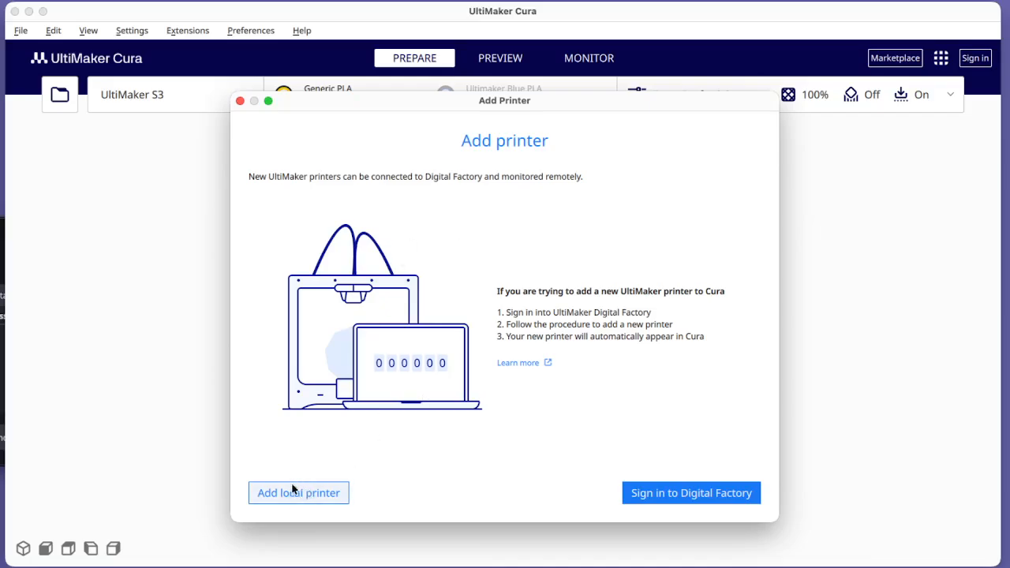
{"action": "left_click", "coordinate": [308, 494]}
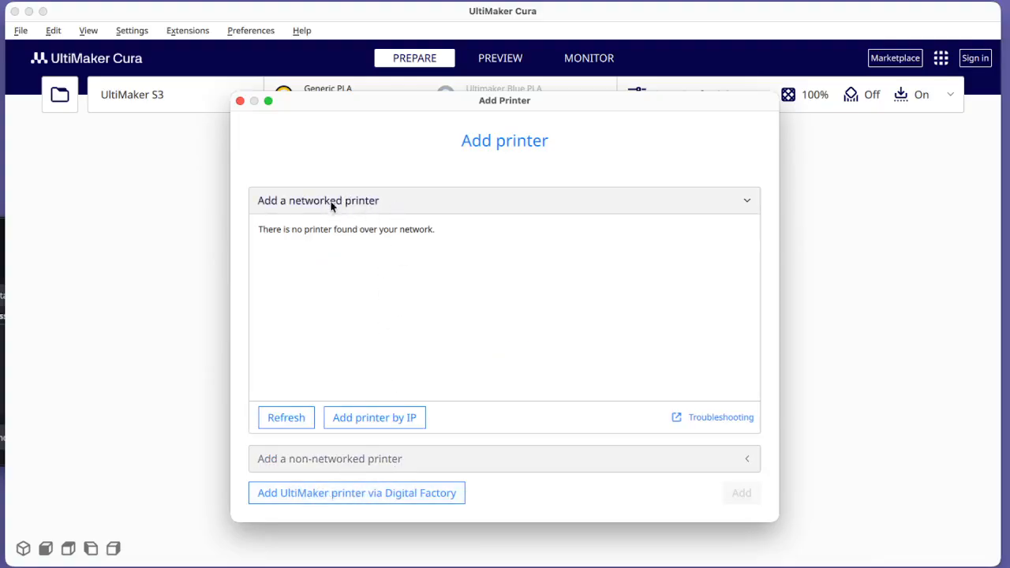
{"action": "left_click", "coordinate": [328, 460]}
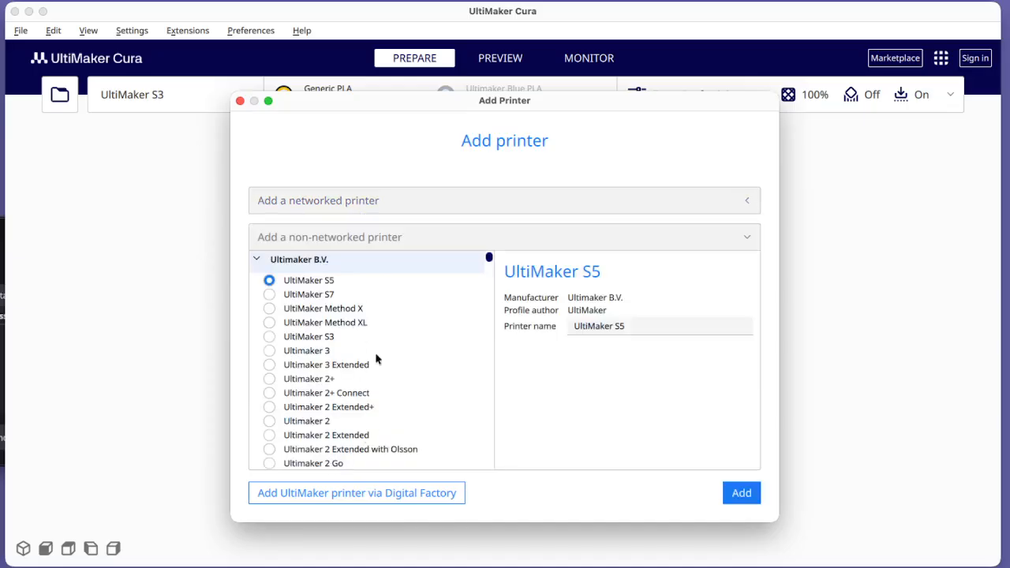
{"action": "left_click", "coordinate": [269, 338]}
{"action": "left_click", "coordinate": [240, 102]}
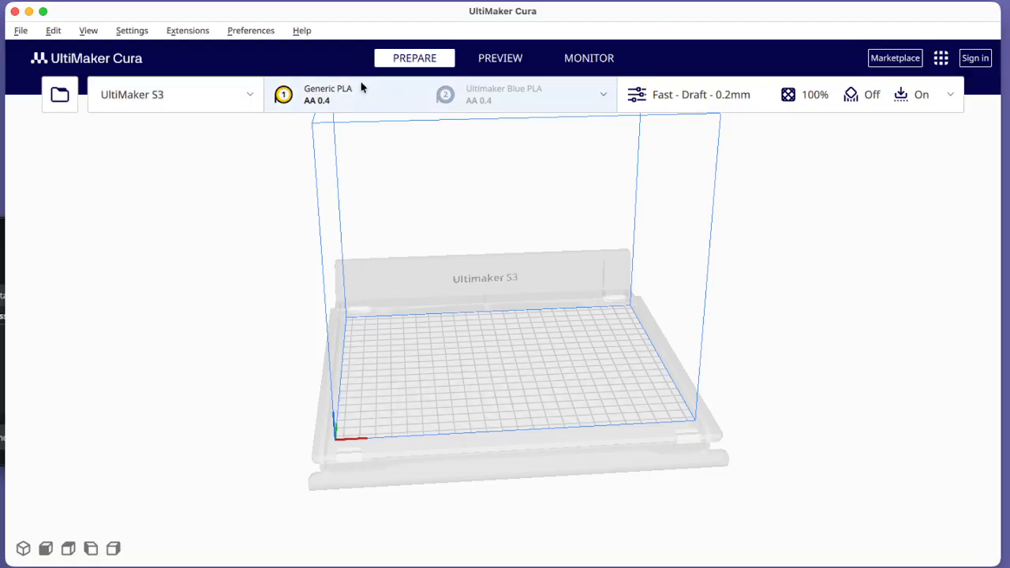
Check extruder 1's generic material and print core options, keeping PLA and AA 0.4.
{"action": "left_click", "coordinate": [376, 95]}
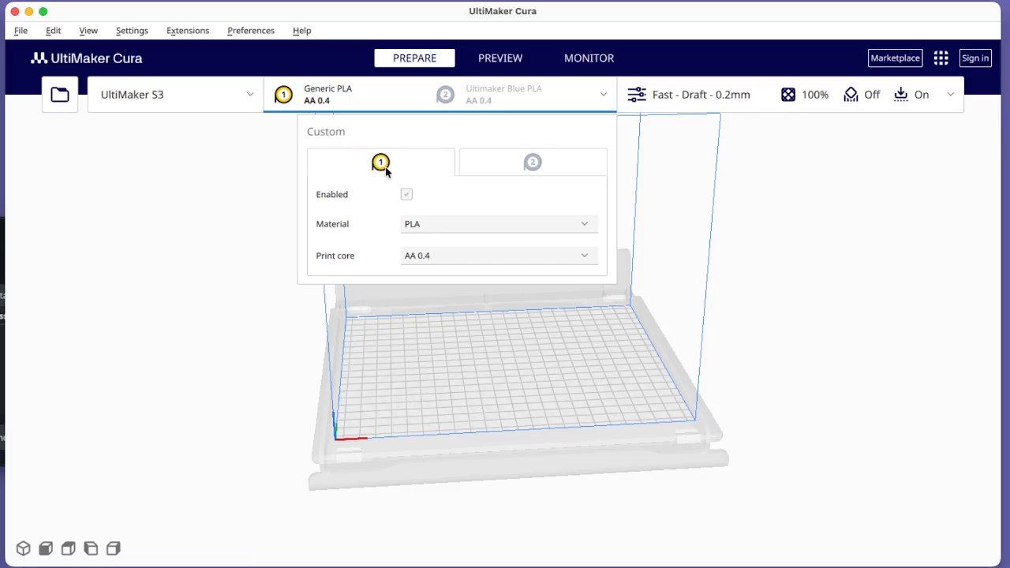
{"action": "left_click", "coordinate": [449, 224]}
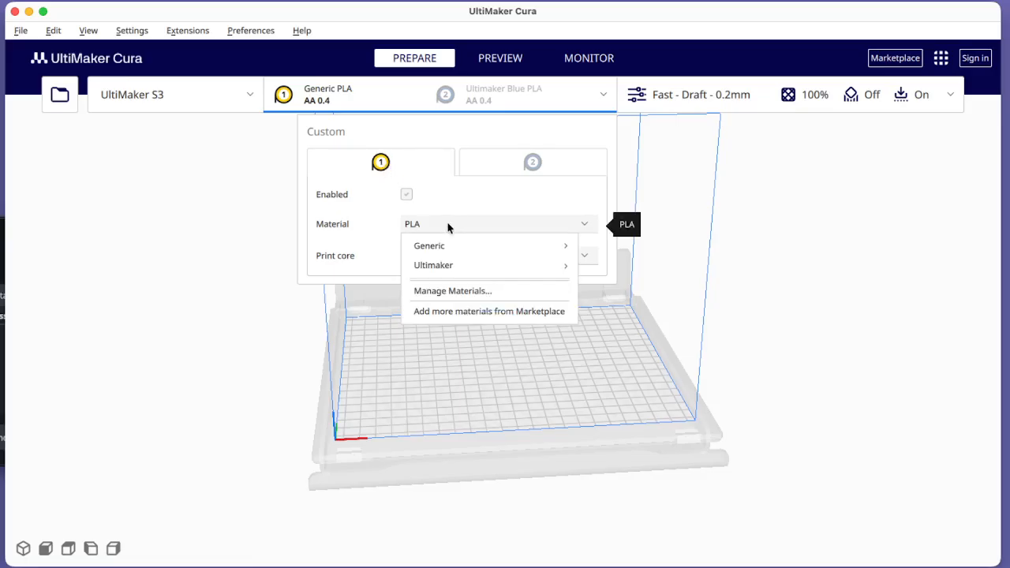
{"action": "mouse_move", "coordinate": [448, 250]}
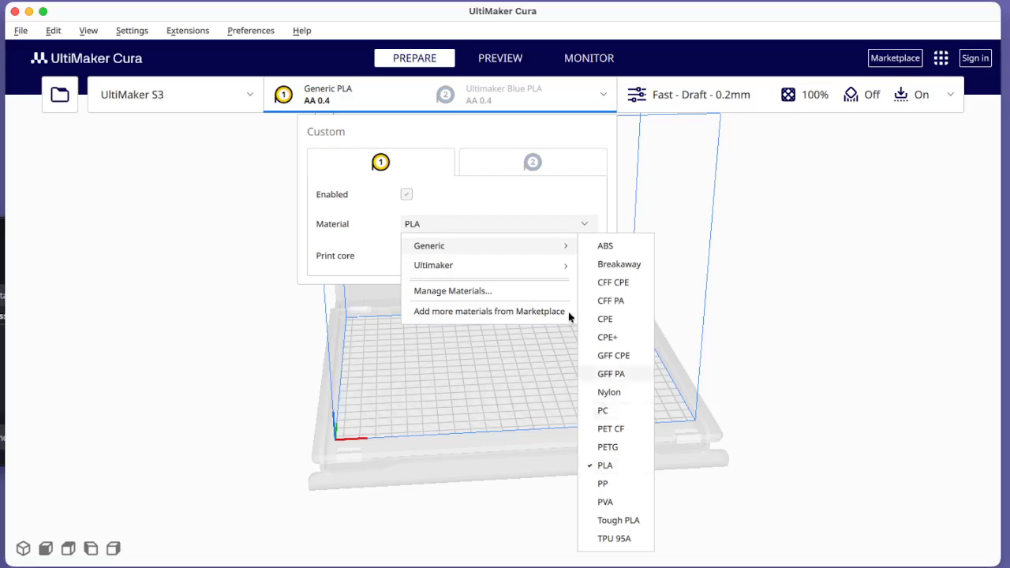
{"action": "left_click", "coordinate": [457, 205]}
{"action": "left_click", "coordinate": [455, 257]}
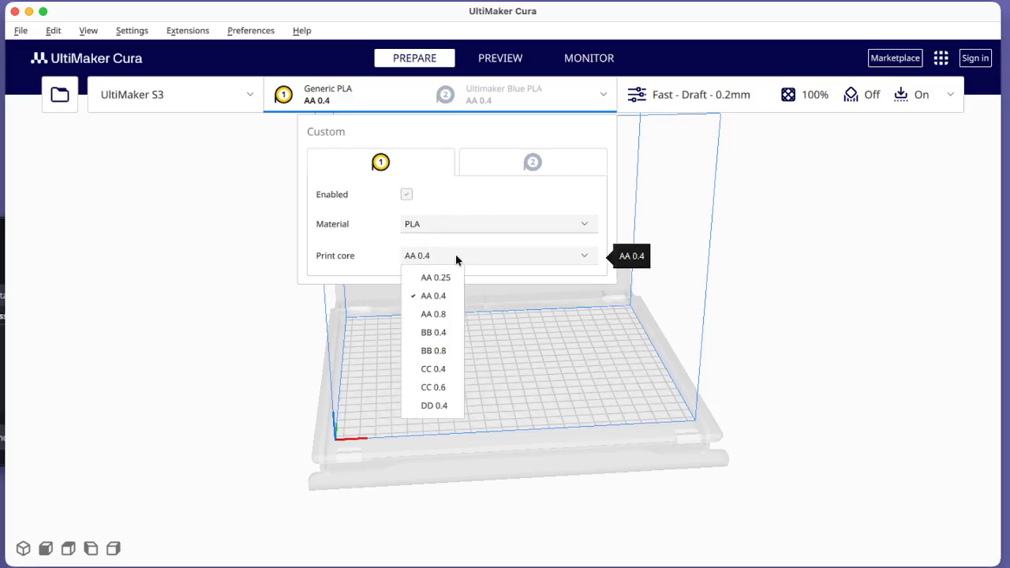
{"action": "left_click", "coordinate": [498, 218]}
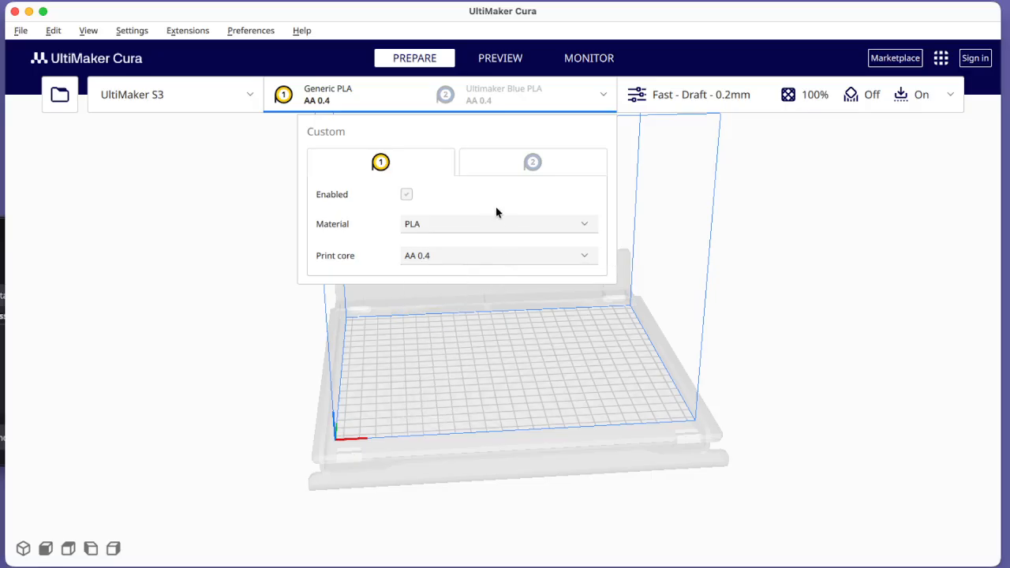
Try enabling extruder 2, disable it again, and close the extruder configuration.
{"action": "left_click", "coordinate": [535, 162]}
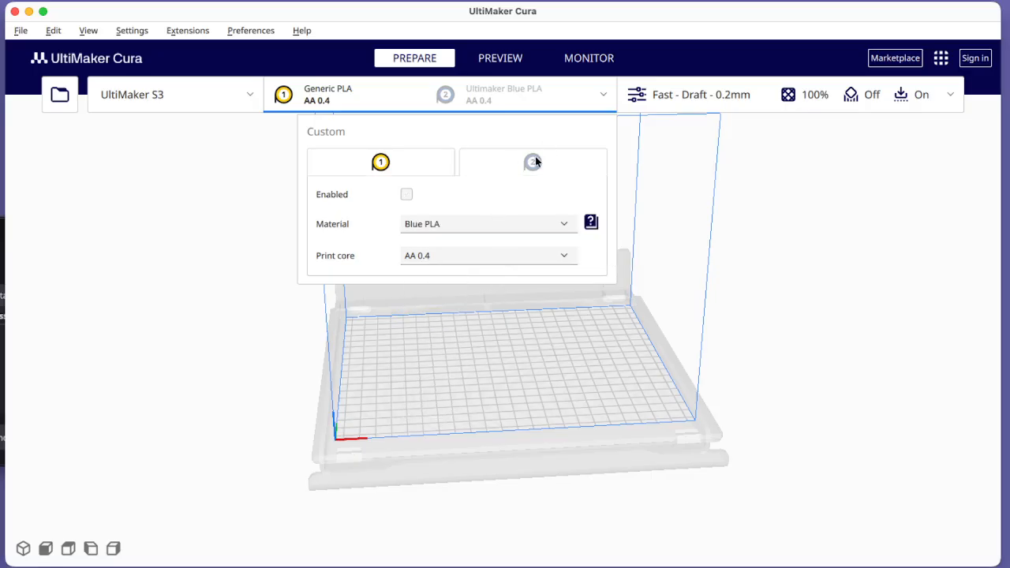
{"action": "left_click", "coordinate": [406, 195]}
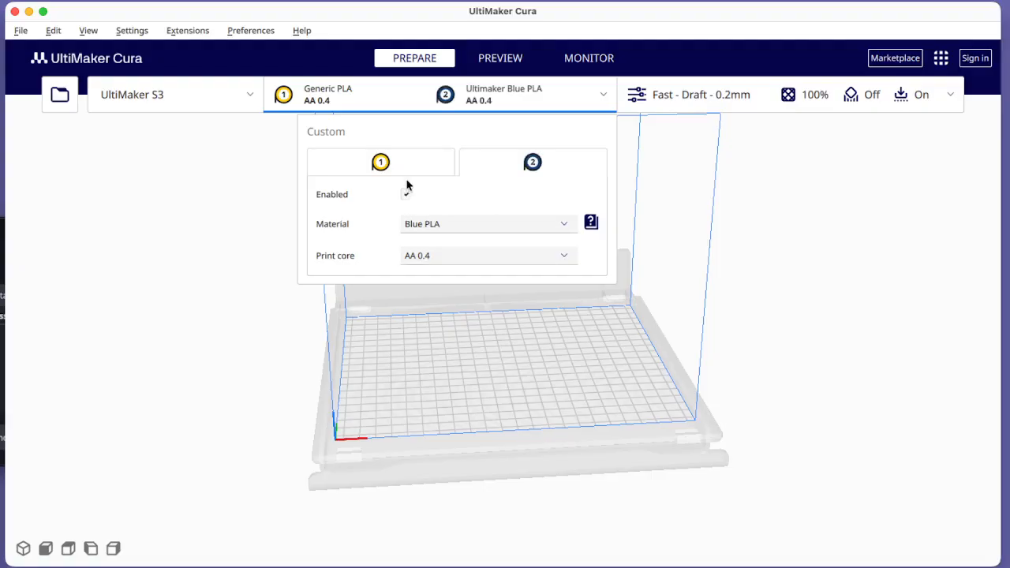
{"action": "left_click", "coordinate": [406, 194]}
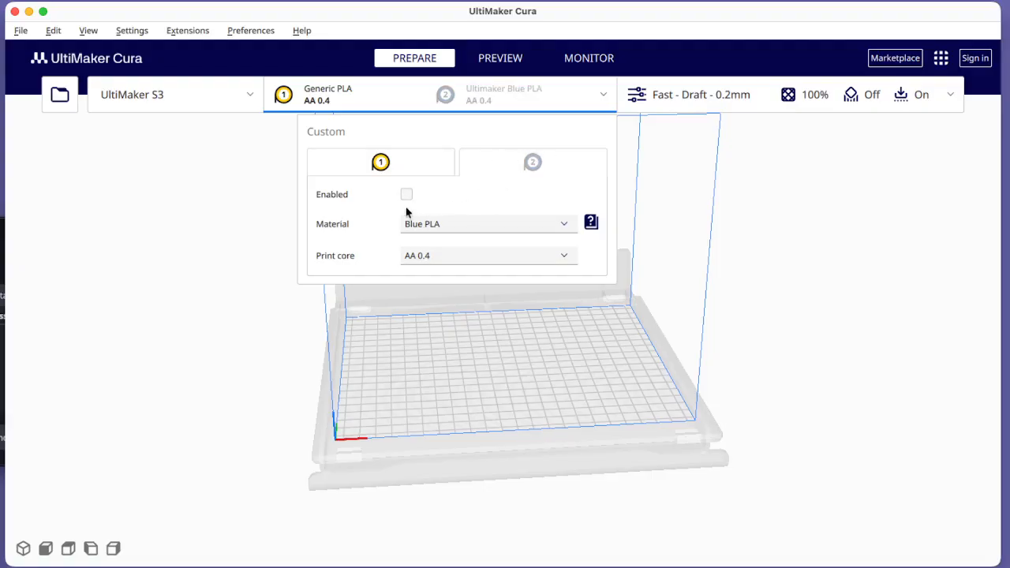
{"action": "left_click", "coordinate": [406, 163]}
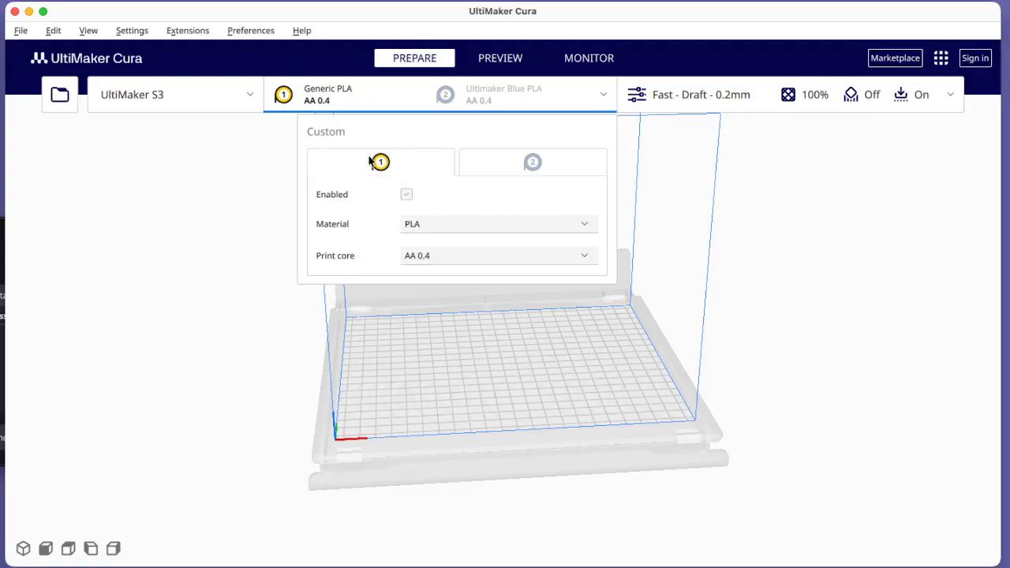
{"action": "left_click", "coordinate": [588, 96]}
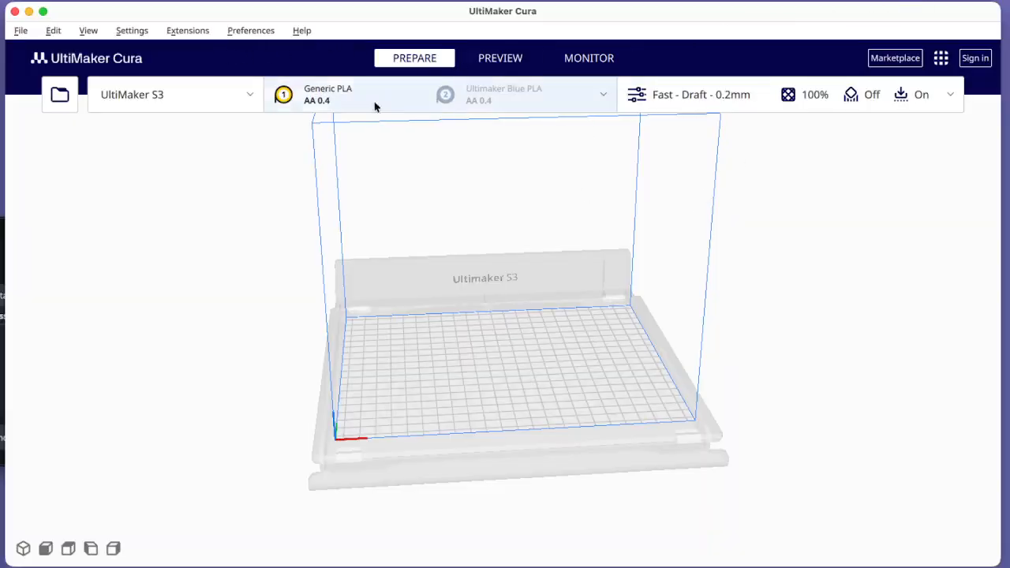
Load the exported STL model onto the Cura build plate and inspect it from several angles.
{"action": "left_click_drag", "start_coordinate": [1005, 229], "coordinate": [512, 320]}
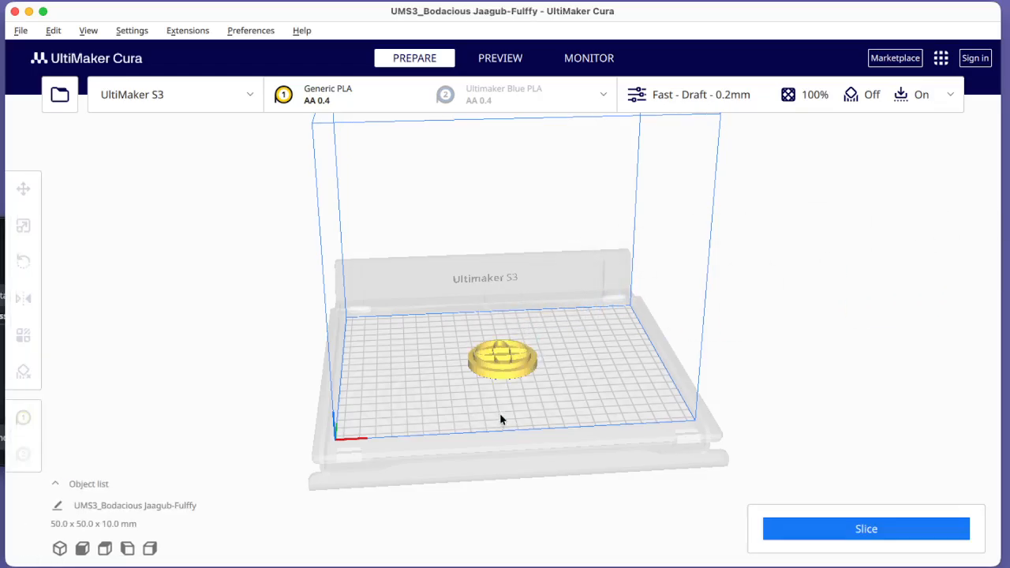
{"action": "scroll", "coordinate": [511, 390], "scroll_direction": "up", "scroll_amount": 5}
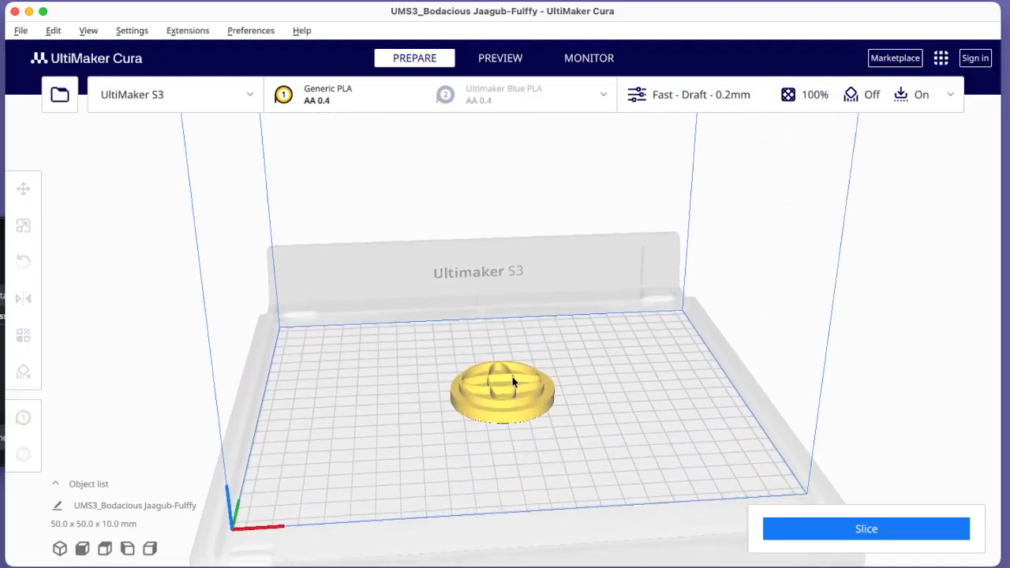
{"action": "right_click_drag", "start_coordinate": [512, 382], "coordinate": [585, 468]}
{"action": "left_click", "coordinate": [626, 486]}
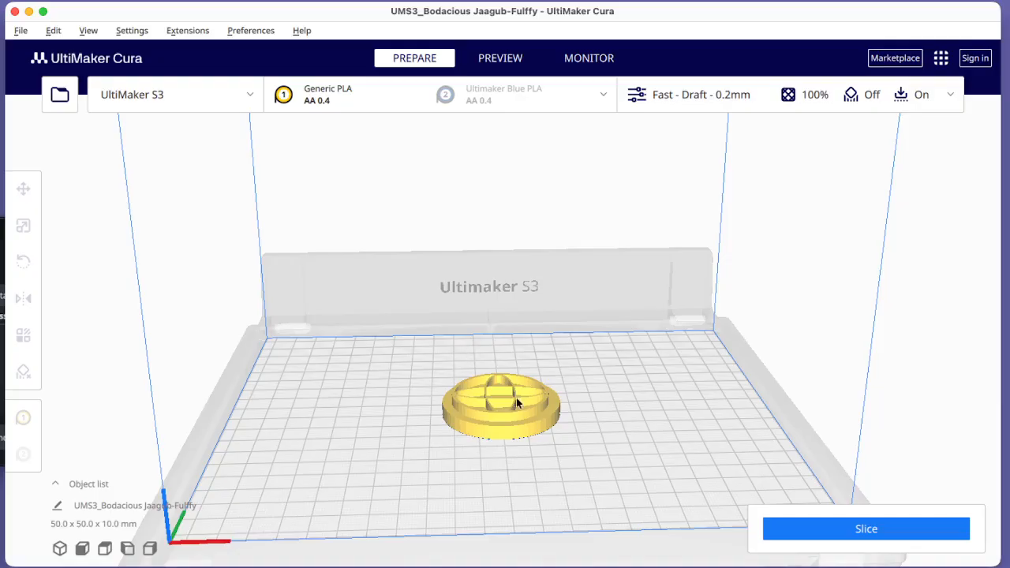
{"action": "right_click_drag", "start_coordinate": [516, 398], "coordinate": [579, 538]}
{"action": "scroll", "coordinate": [580, 363], "scroll_direction": "up", "scroll_amount": 3}
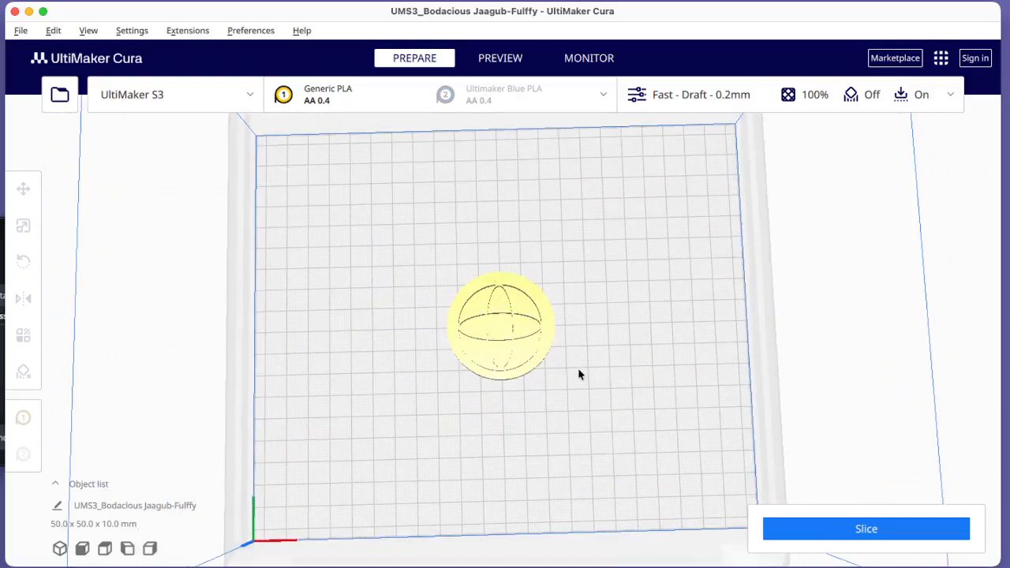
{"action": "right_click_drag", "start_coordinate": [578, 374], "coordinate": [579, 318]}
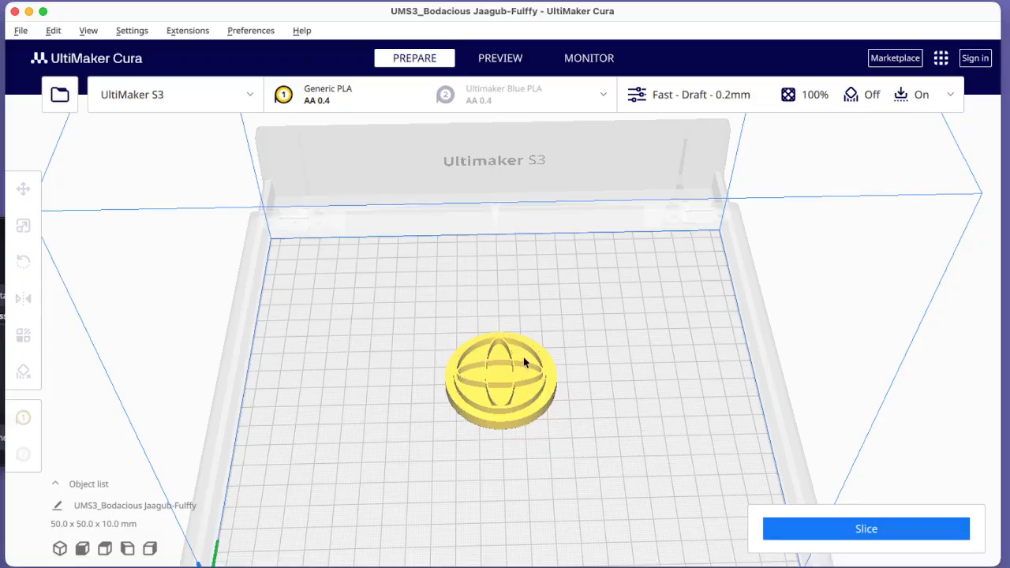
Examine the model's raised circle and ellipses on the build plate up close and from a lower angle.
{"action": "scroll", "coordinate": [522, 415], "scroll_direction": "up", "scroll_amount": 4}
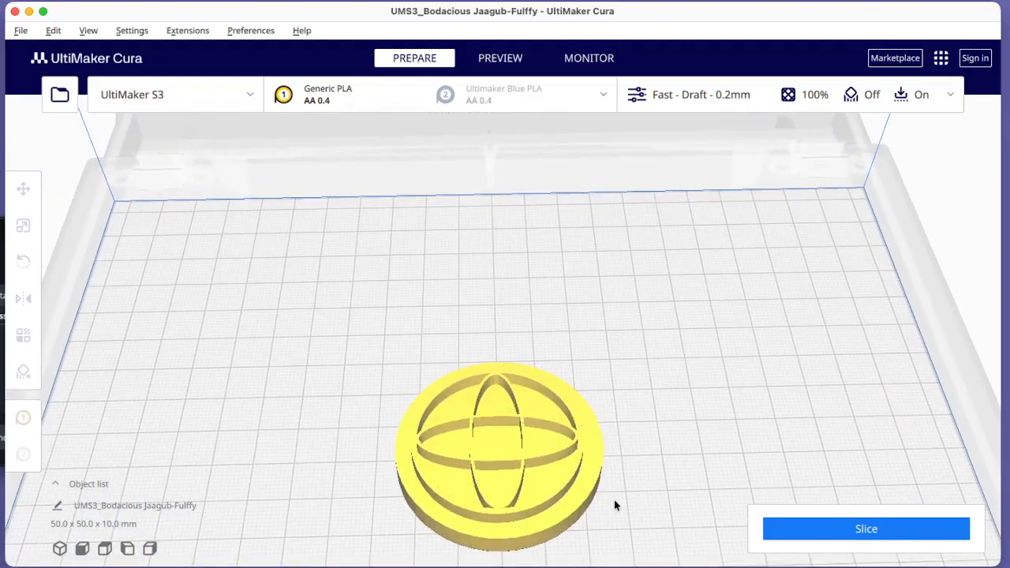
{"action": "right_click_drag", "start_coordinate": [615, 501], "coordinate": [612, 467]}
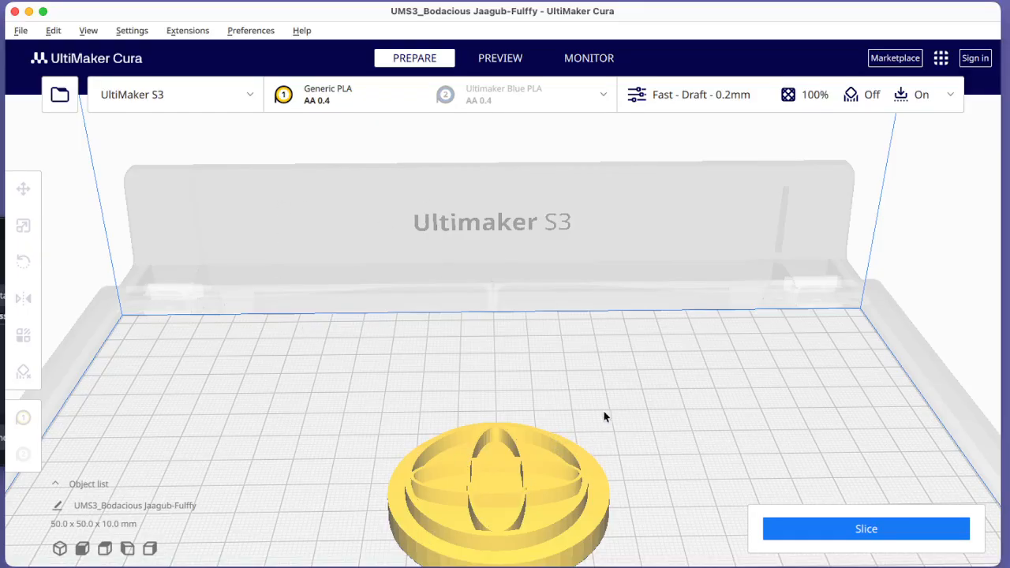
{"action": "scroll", "coordinate": [606, 414], "scroll_direction": "up", "scroll_amount": 2}
{"action": "scroll", "coordinate": [606, 414], "scroll_direction": "down", "scroll_amount": 4}
{"action": "scroll", "coordinate": [607, 414], "scroll_direction": "up", "scroll_amount": 2}
{"action": "scroll", "coordinate": [607, 414], "scroll_direction": "down", "scroll_amount": 2}
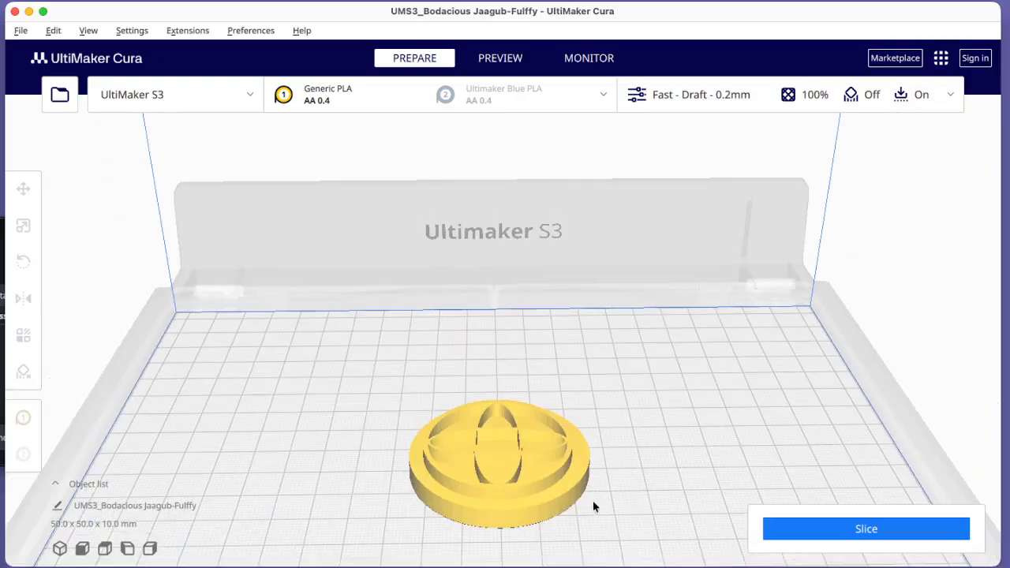
{"action": "mouse_move", "coordinate": [592, 433]}
{"action": "right_mouse_down"}
{"action": "mouse_move", "coordinate": [608, 501]}
{"action": "mouse_move", "coordinate": [583, 497]}
{"action": "mouse_move", "coordinate": [596, 513]}
{"action": "mouse_move", "coordinate": [583, 421]}
{"action": "mouse_move", "coordinate": [594, 426]}
{"action": "right_mouse_up"}
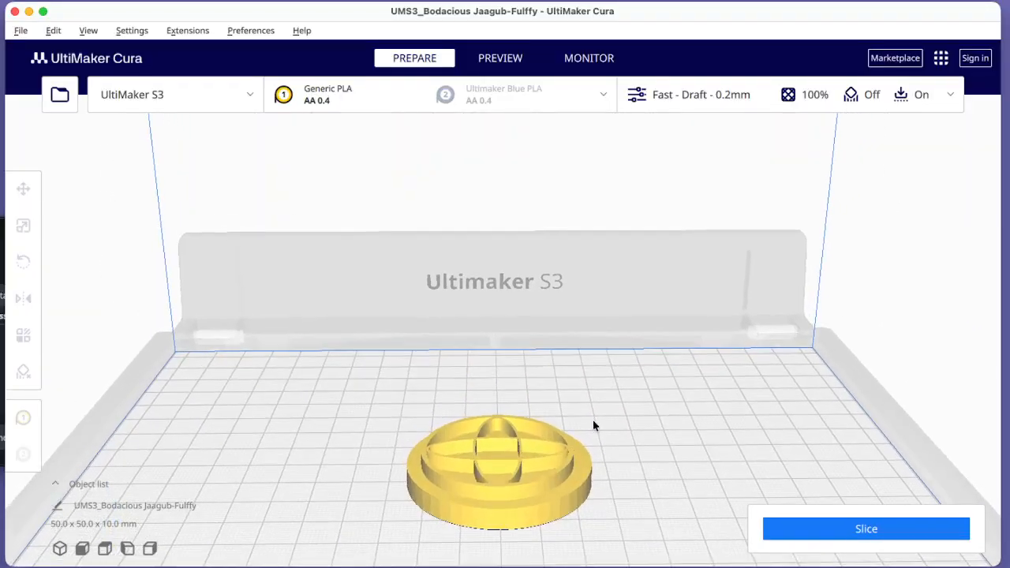
Switch the print settings profile to Balanced and check its resolution options, keeping Fast - 0.2mm.
{"action": "left_click", "coordinate": [702, 96]}
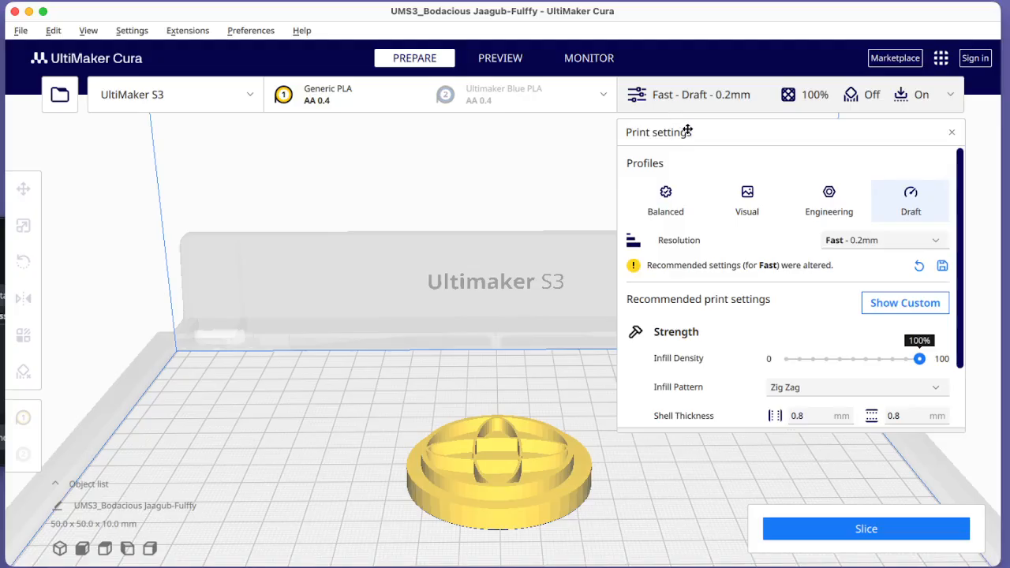
{"action": "left_click", "coordinate": [871, 244]}
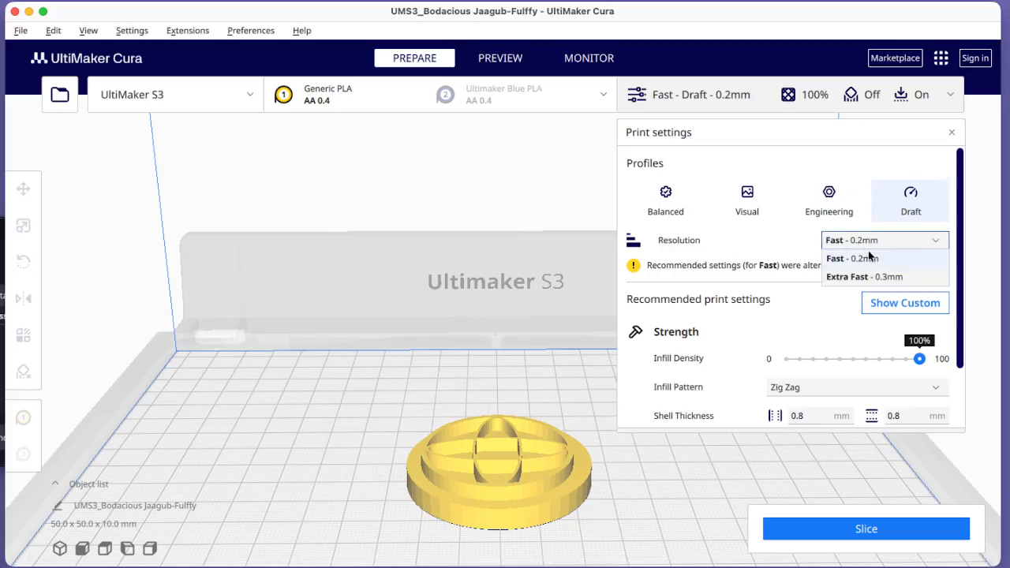
{"action": "left_click", "coordinate": [871, 246]}
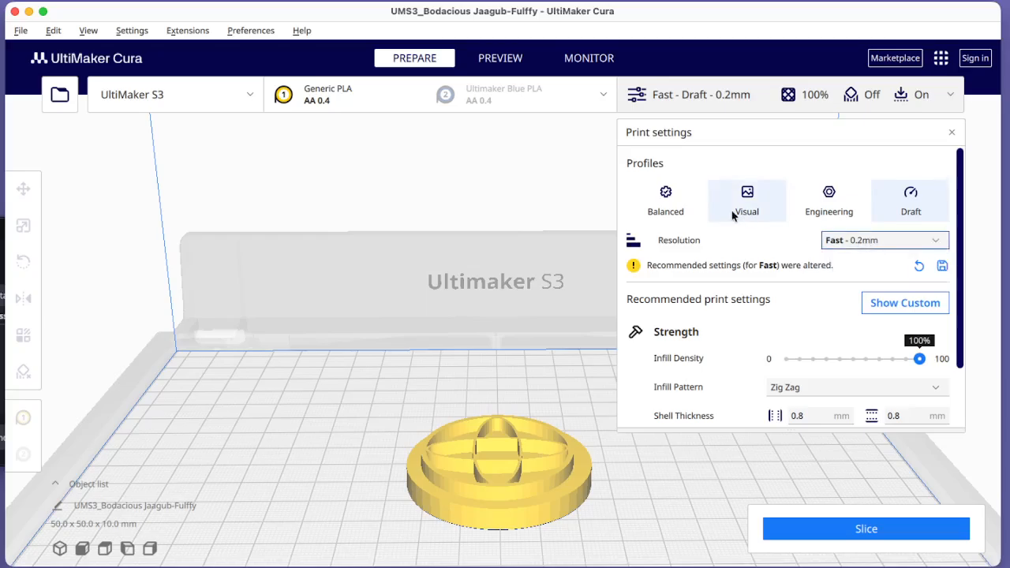
{"action": "left_click", "coordinate": [668, 202]}
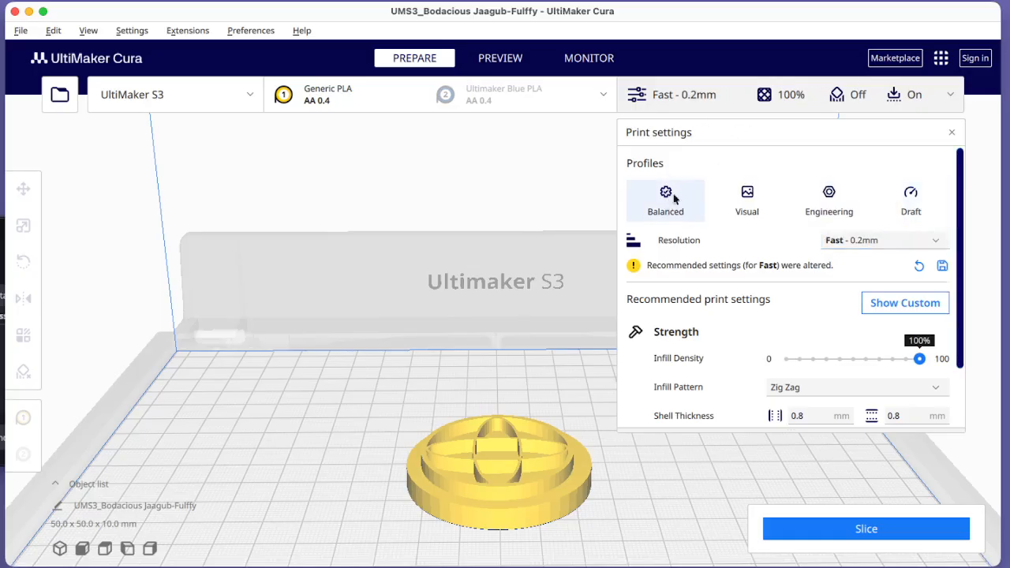
{"action": "left_click", "coordinate": [866, 241]}
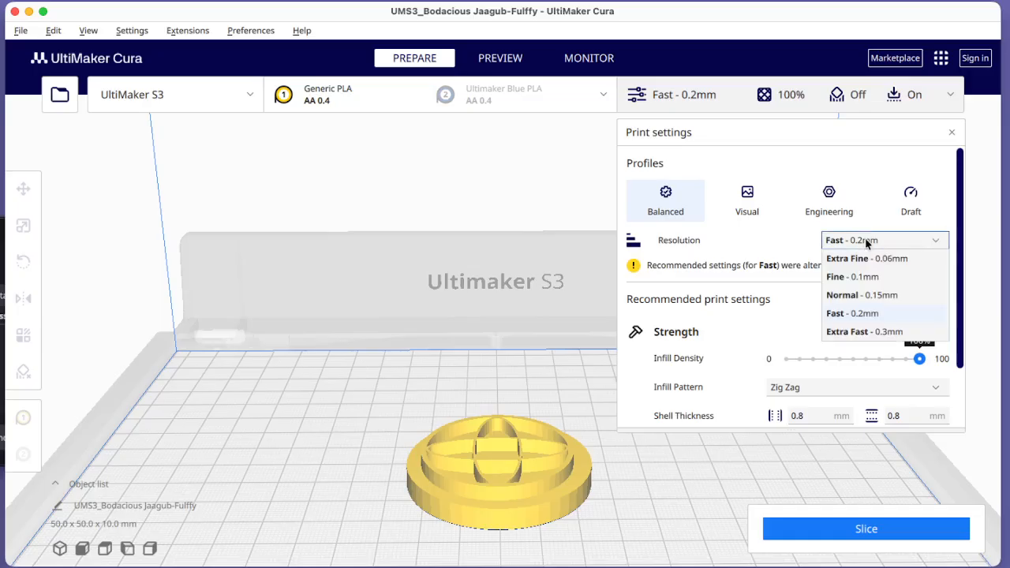
{"action": "left_click", "coordinate": [794, 237]}
Set the infill density to 20% in the recommended print settings.
{"action": "scroll", "coordinate": [798, 260], "scroll_direction": "down", "scroll_amount": 1}
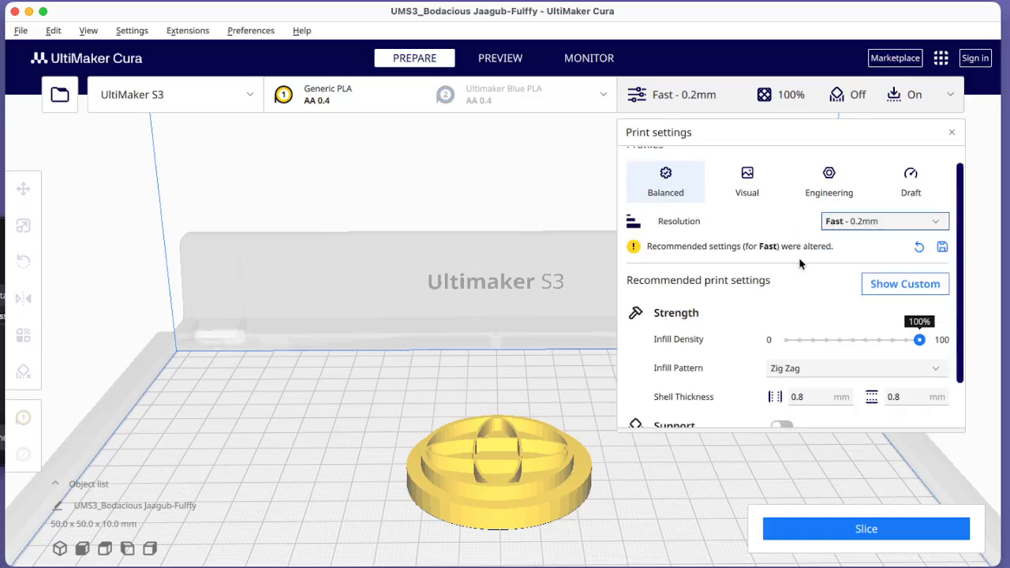
{"action": "scroll", "coordinate": [798, 263], "scroll_direction": "down", "scroll_amount": 2}
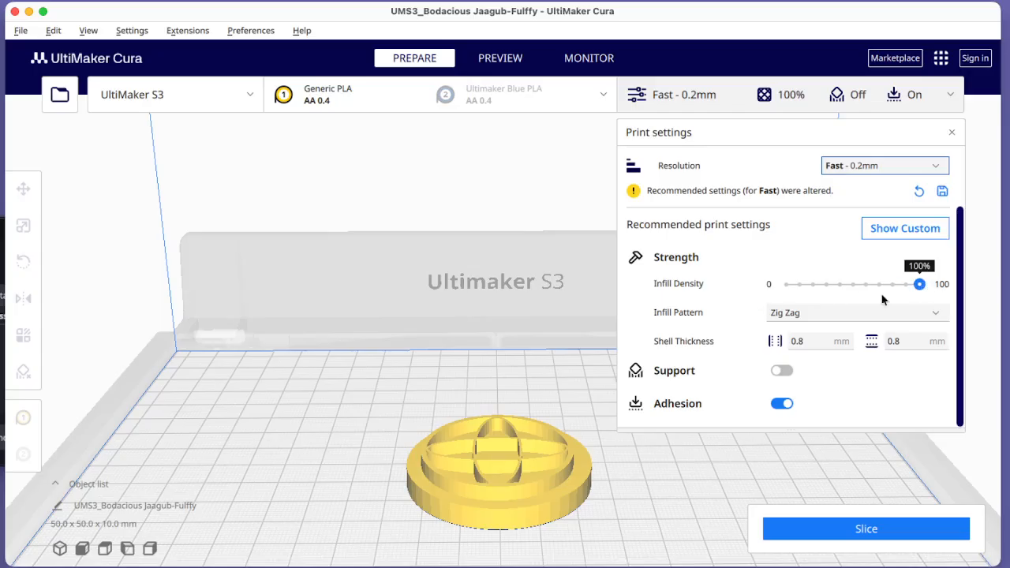
{"action": "left_click_drag", "start_coordinate": [920, 284], "coordinate": [812, 284]}
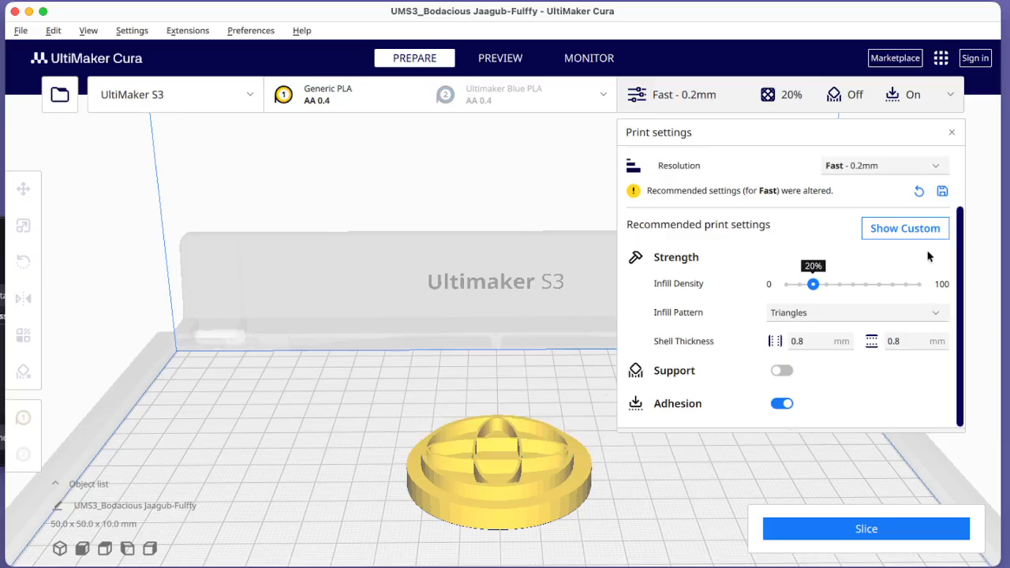
Show the custom print settings, look through the categories, and expand Build Plate Adhesion.
{"action": "left_click", "coordinate": [905, 228]}
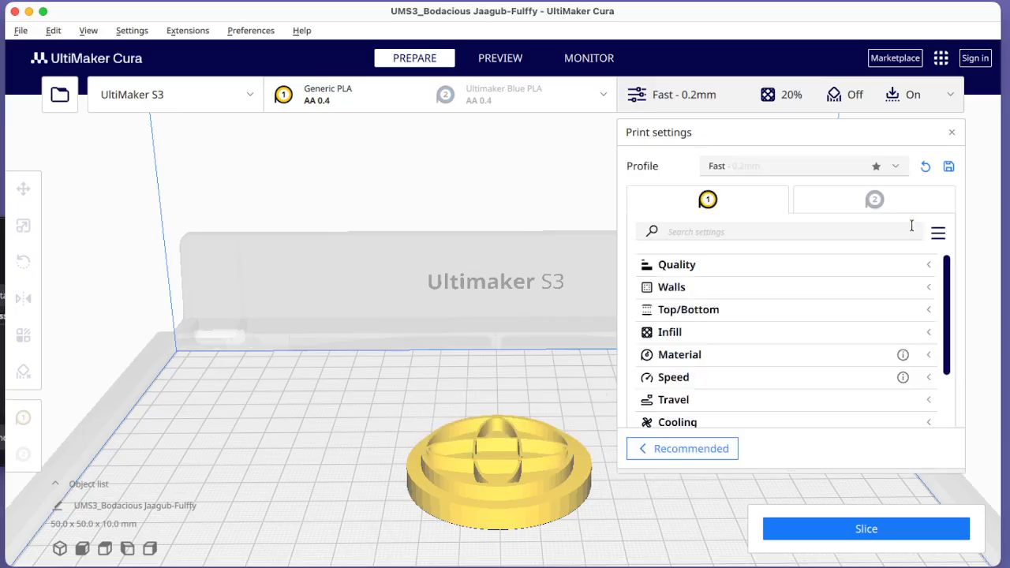
{"action": "scroll", "coordinate": [789, 371], "scroll_direction": "down", "scroll_amount": 3}
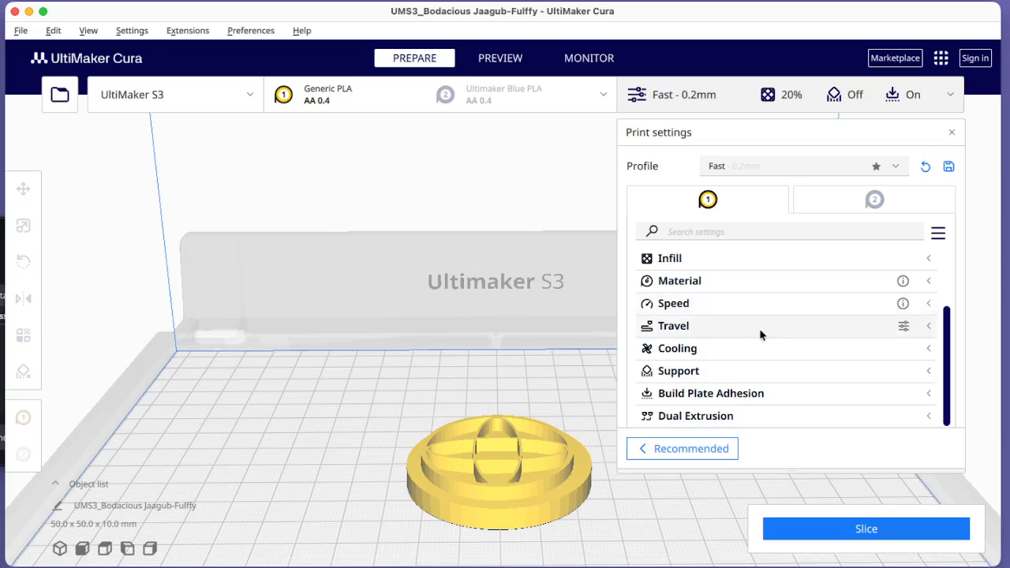
{"action": "scroll", "coordinate": [753, 315], "scroll_direction": "up", "scroll_amount": 1}
{"action": "scroll", "coordinate": [726, 340], "scroll_direction": "down", "scroll_amount": 1}
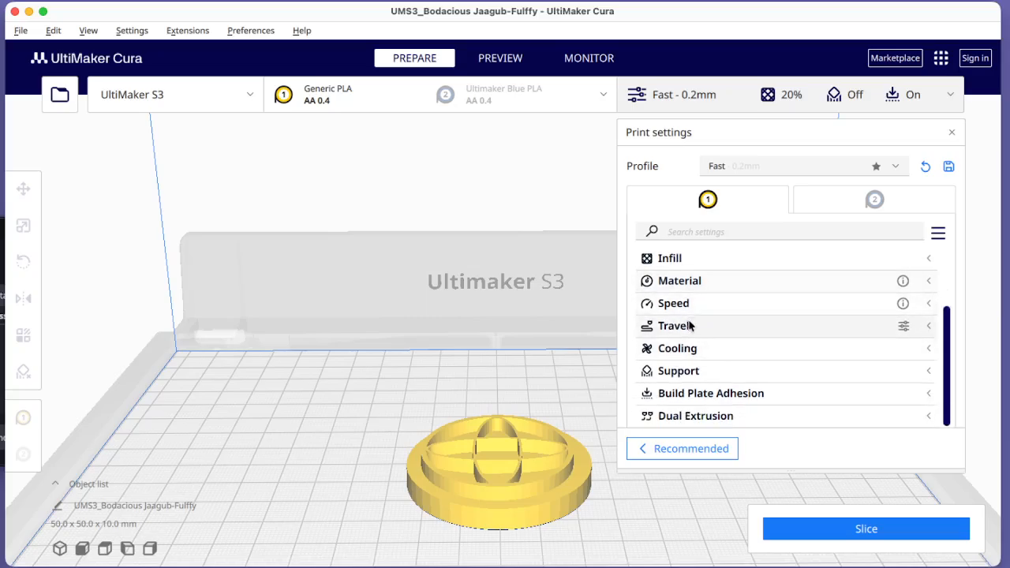
{"action": "left_click", "coordinate": [694, 370]}
{"action": "left_click", "coordinate": [695, 370]}
{"action": "left_click", "coordinate": [697, 392]}
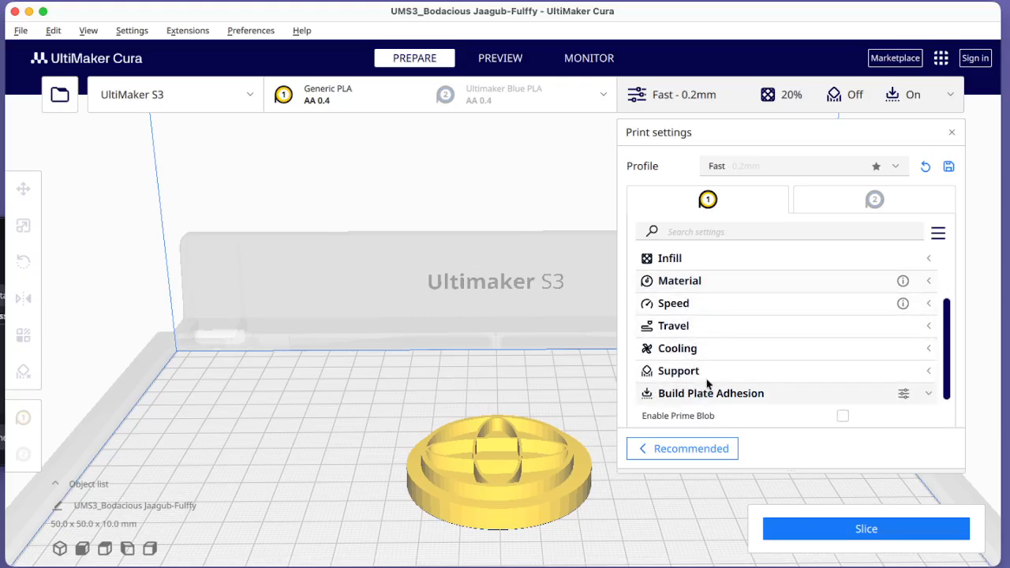
{"action": "scroll", "coordinate": [721, 359], "scroll_direction": "down", "scroll_amount": 1}
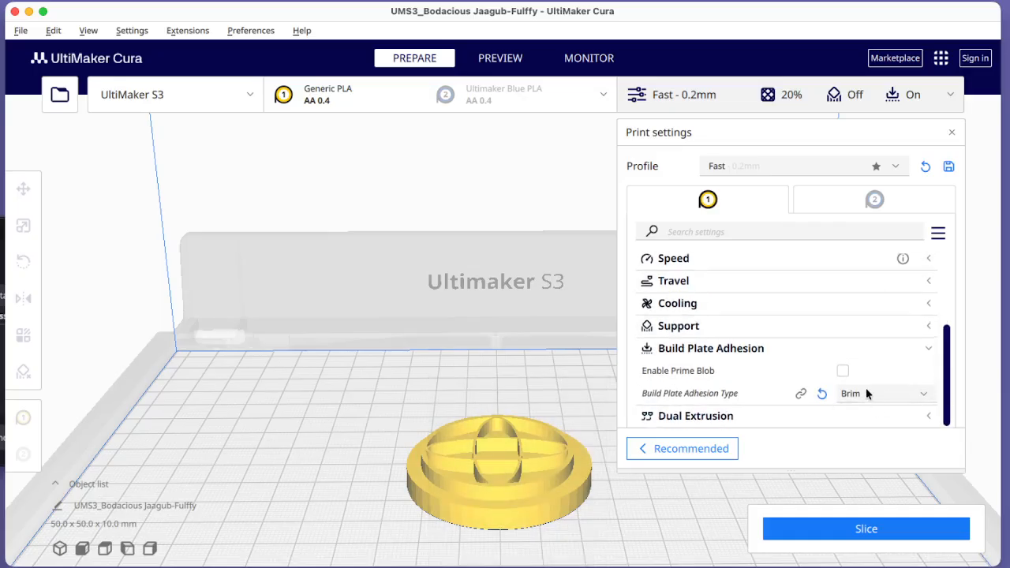
Review the Build Plate Adhesion Type options, keeping Brim, and close the print settings.
{"action": "mouse_move", "coordinate": [868, 392]}
{"action": "left_click", "coordinate": [886, 394]}
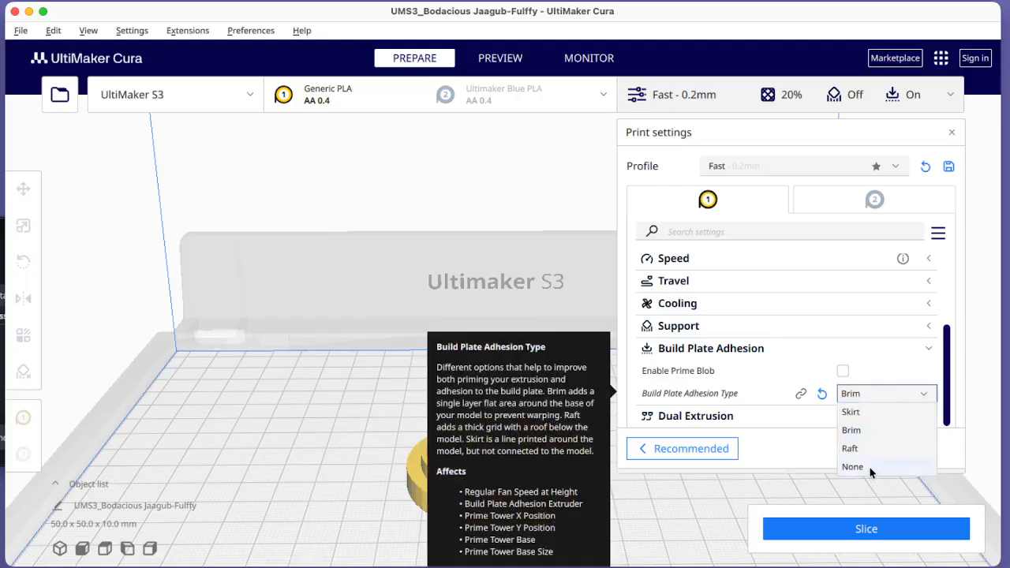
{"action": "left_click", "coordinate": [880, 390]}
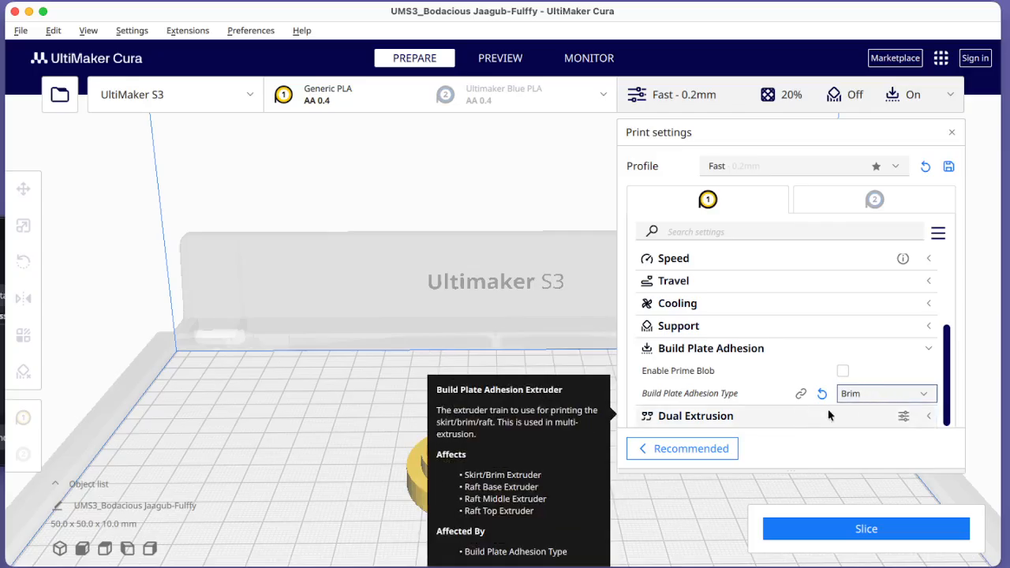
{"action": "left_click", "coordinate": [854, 394]}
{"action": "left_click", "coordinate": [359, 427]}
{"action": "left_click", "coordinate": [884, 396]}
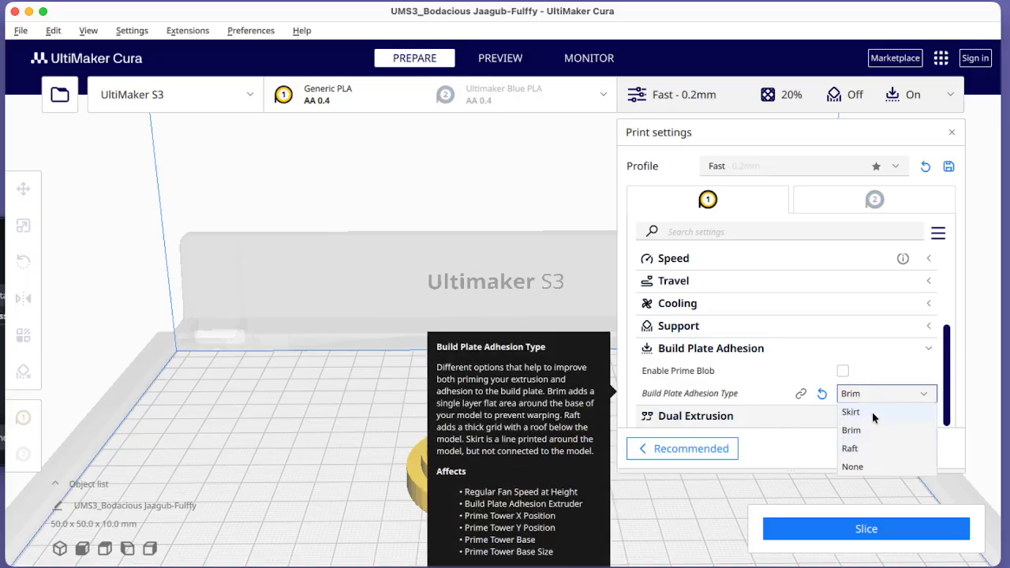
{"action": "left_click", "coordinate": [918, 393]}
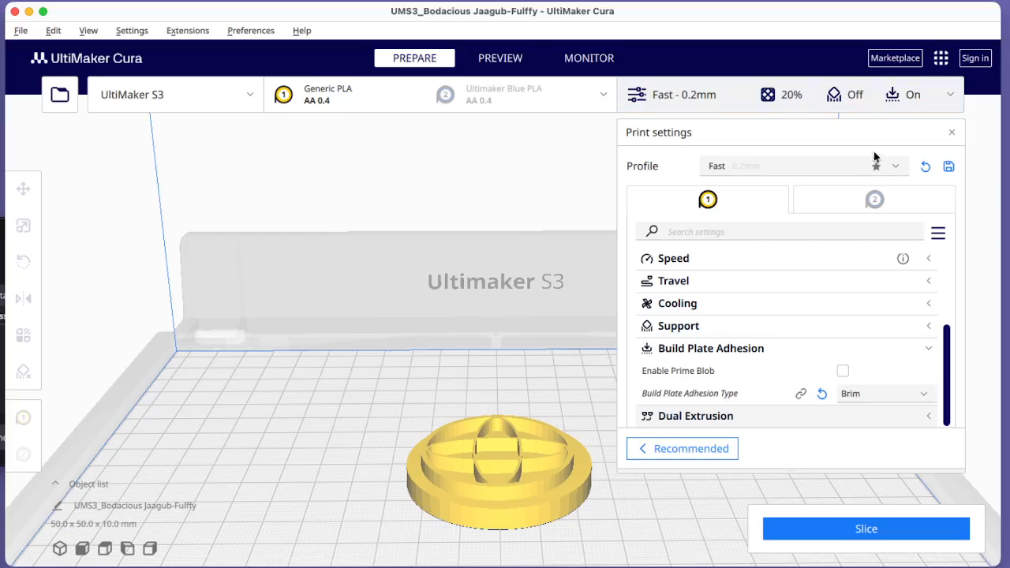
{"action": "scroll", "coordinate": [860, 174], "scroll_direction": "up", "scroll_amount": 4}
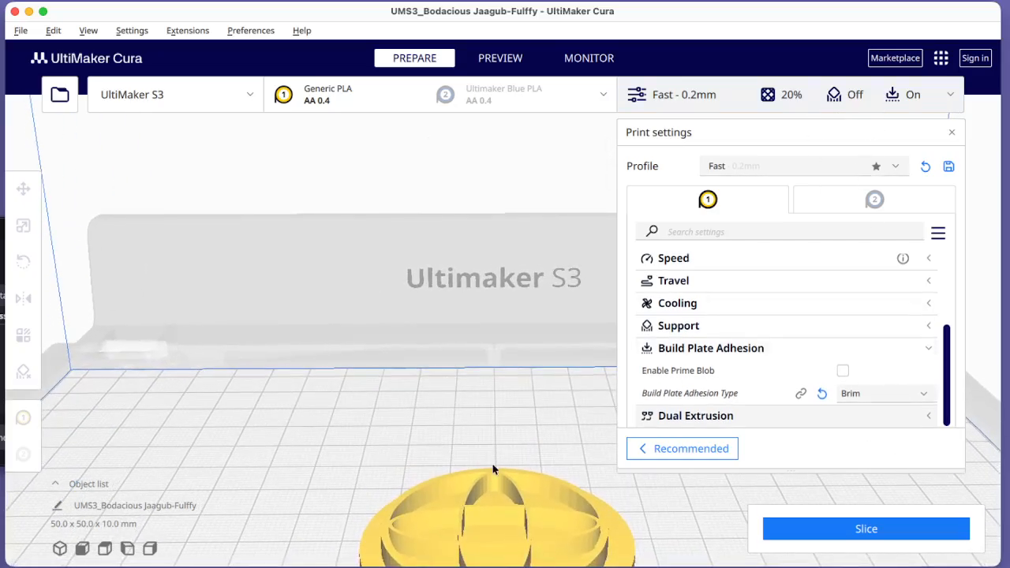
{"action": "scroll", "coordinate": [497, 458], "scroll_direction": "down", "scroll_amount": 4}
{"action": "left_click", "coordinate": [901, 98]}
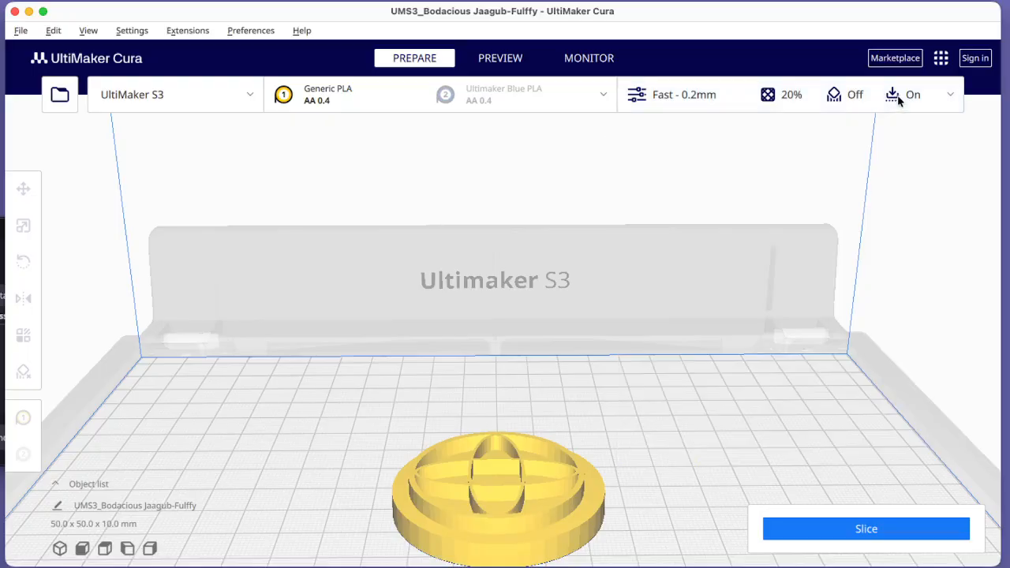
Try to slice the model, follow the bug report link to the browser, and return to Cura to dismiss the error.
{"action": "left_click", "coordinate": [888, 536]}
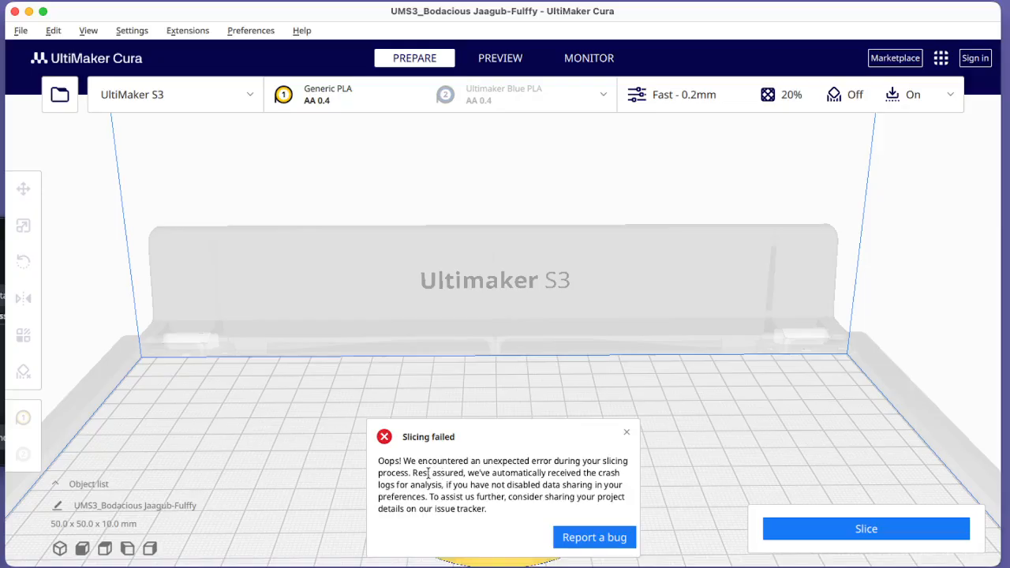
{"action": "left_click", "coordinate": [590, 538]}
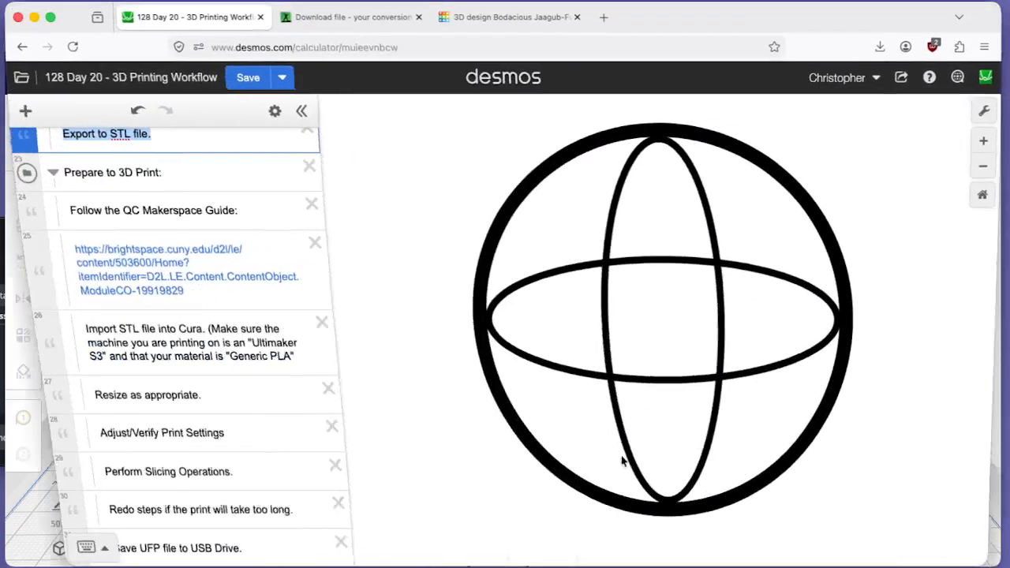
{"action": "left_click", "coordinate": [541, 19]}
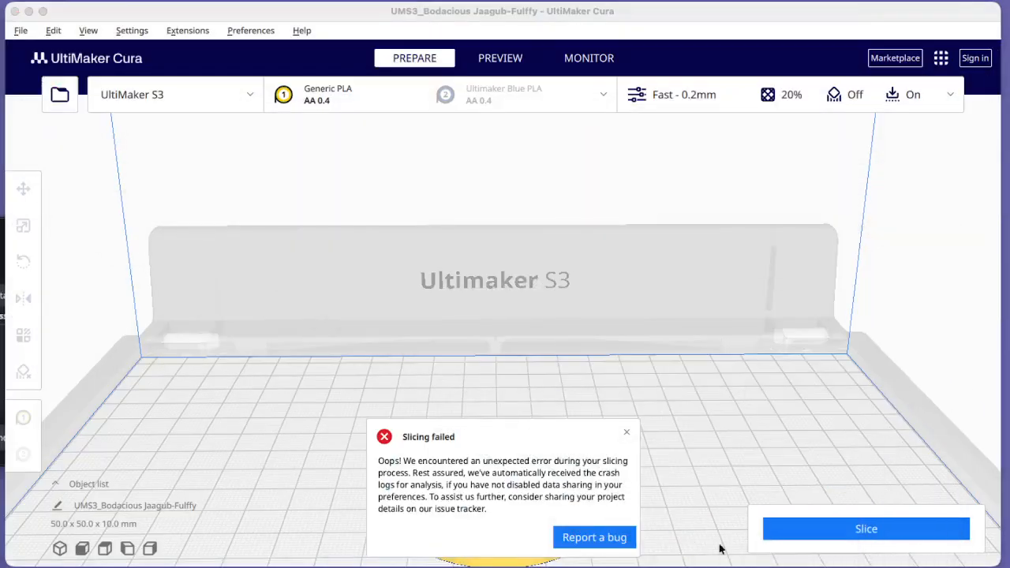
{"action": "left_click", "coordinate": [624, 432]}
{"action": "left_click", "coordinate": [626, 432]}
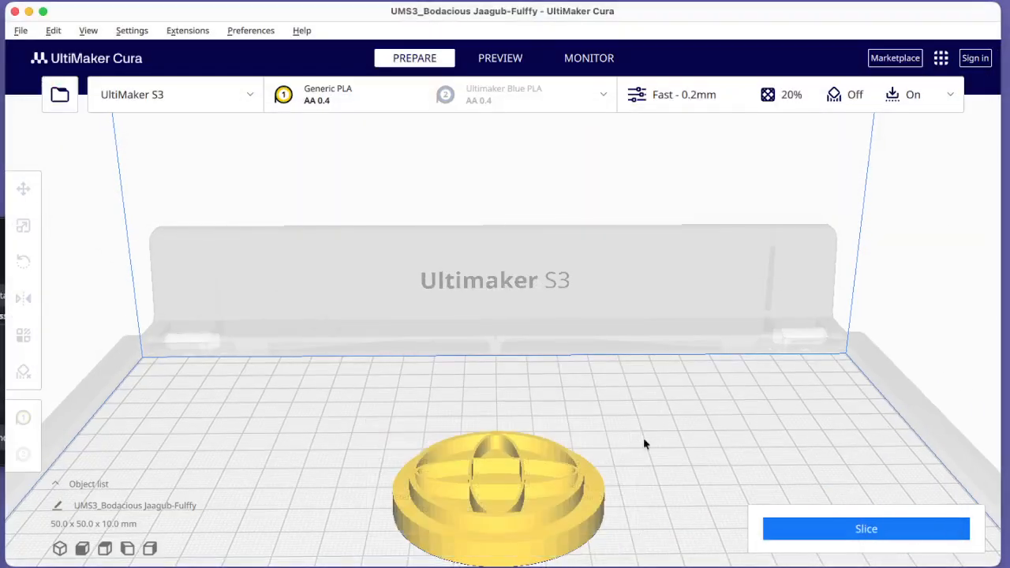
Slice the model again with the Fast 0.2 mm profile and 20% infill.
{"action": "left_click", "coordinate": [849, 531]}
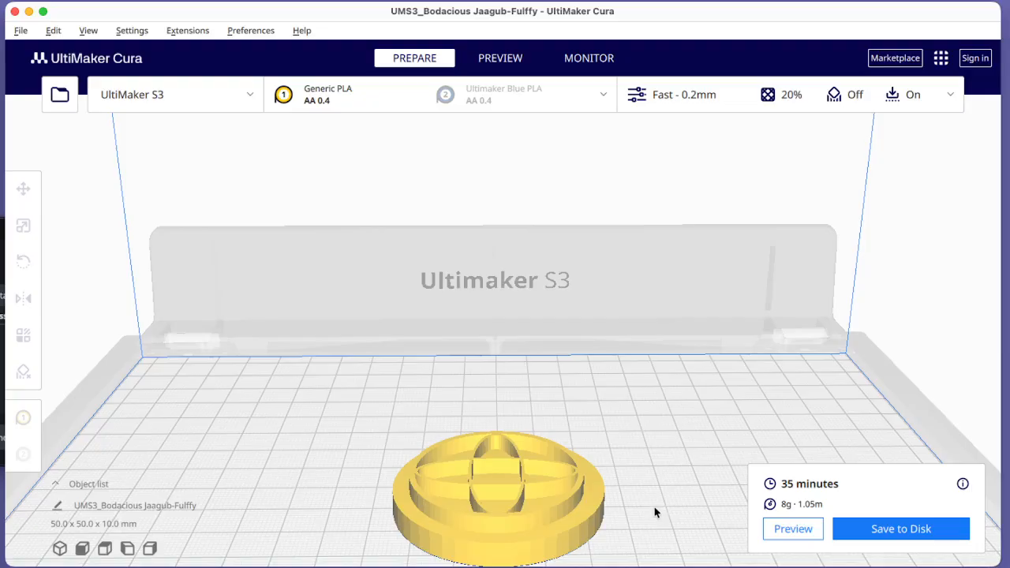
{"action": "right_click_drag", "start_coordinate": [656, 509], "coordinate": [656, 533]}
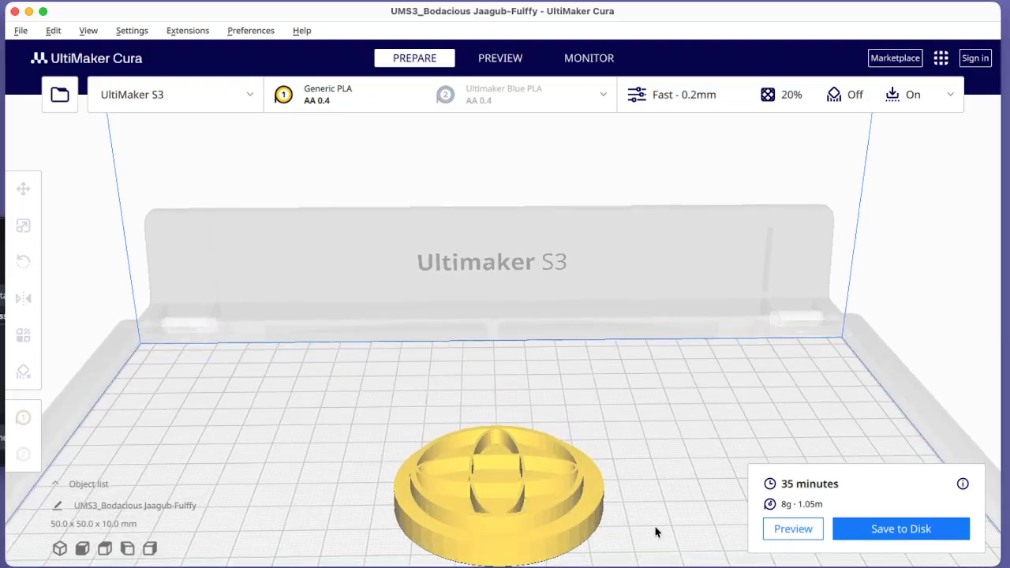
{"action": "middle_click_drag", "start_coordinate": [654, 527], "coordinate": [672, 455]}
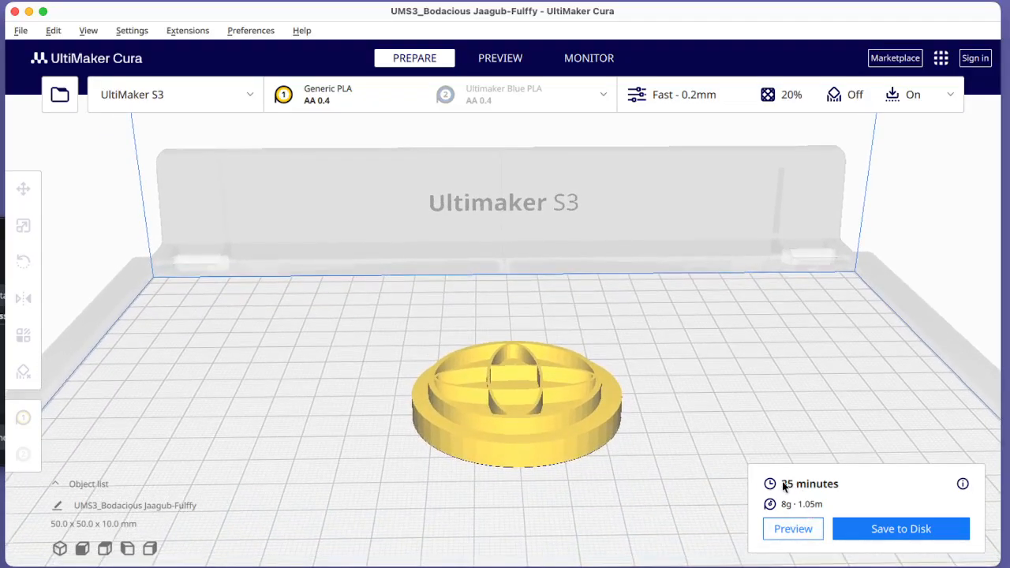
Scale the model uniformly to 75 mm along X and slice it again.
{"action": "left_click", "coordinate": [554, 430]}
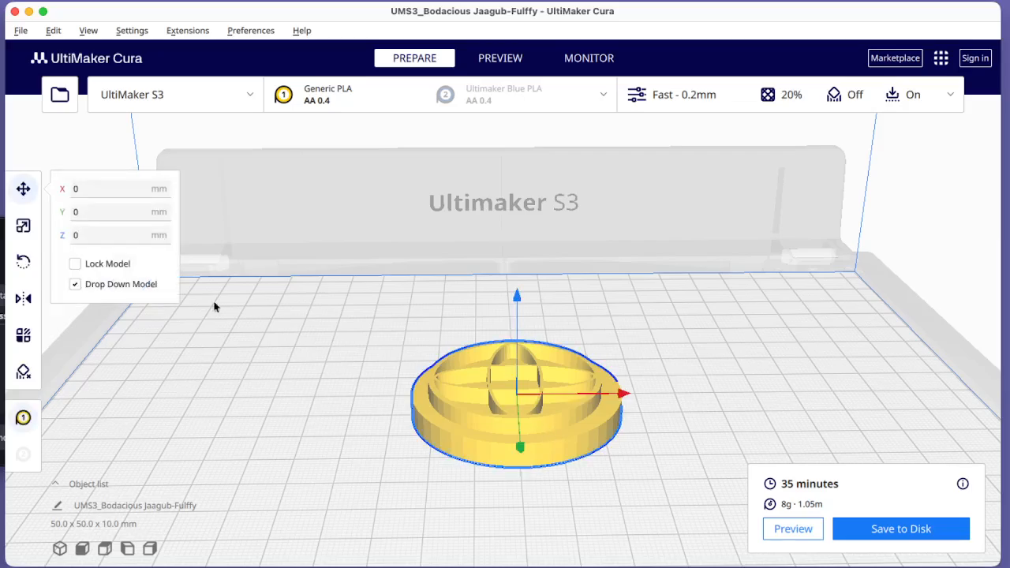
{"action": "left_click", "coordinate": [23, 226]}
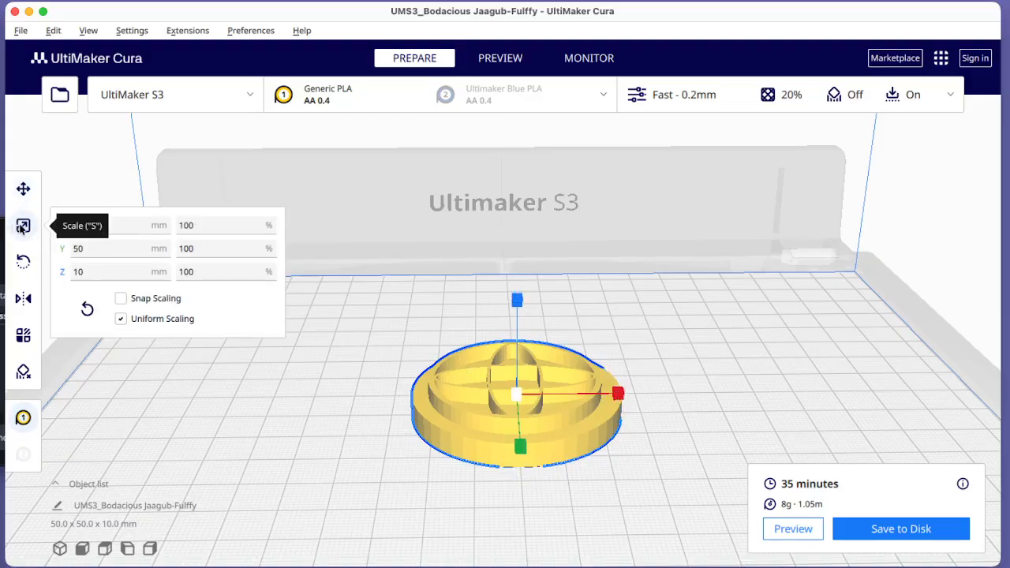
{"action": "left_click", "coordinate": [103, 226]}
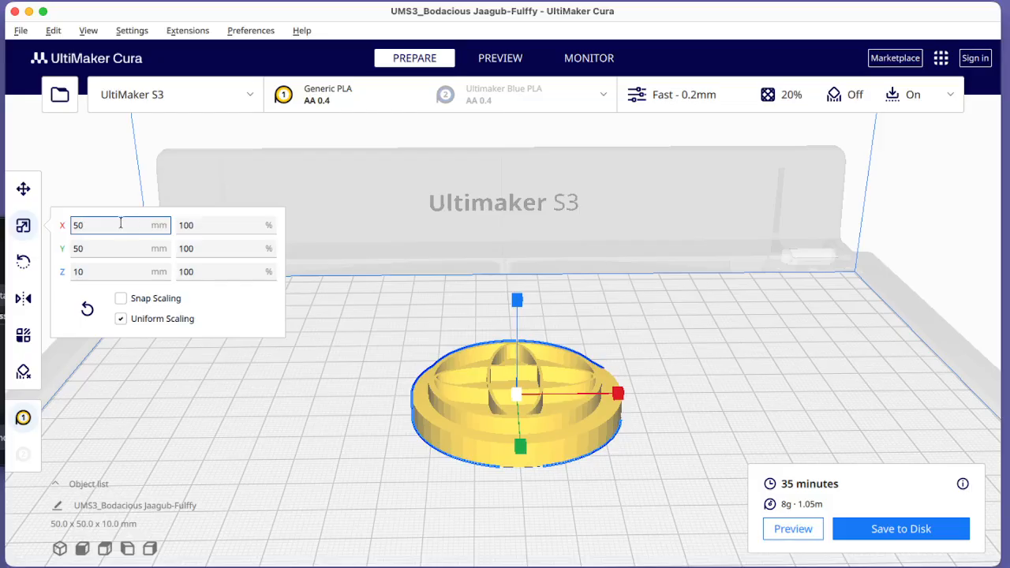
{"action": "left_click", "coordinate": [187, 227]}
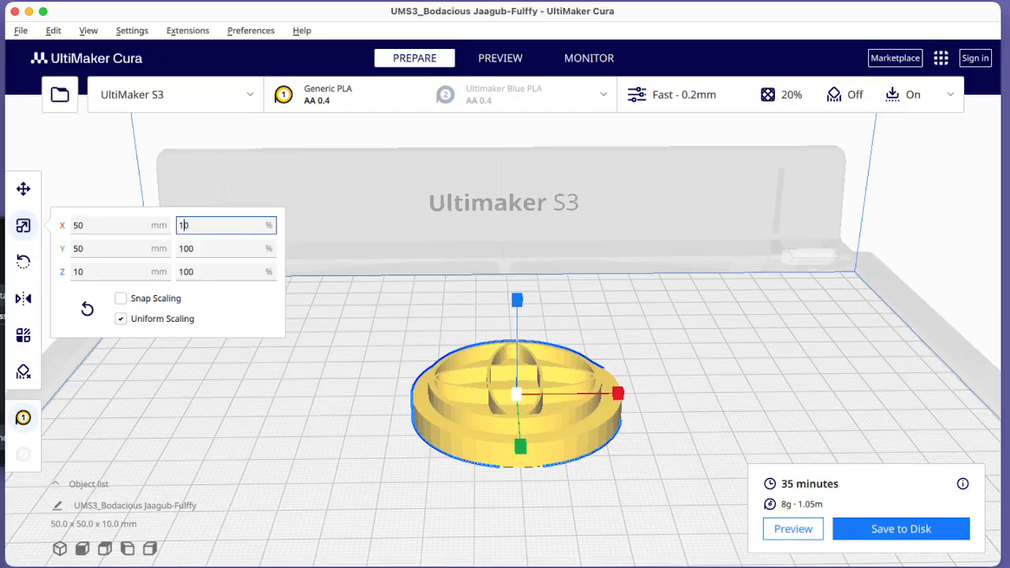
{"action": "left_click_drag", "start_coordinate": [135, 228], "coordinate": [59, 225]}
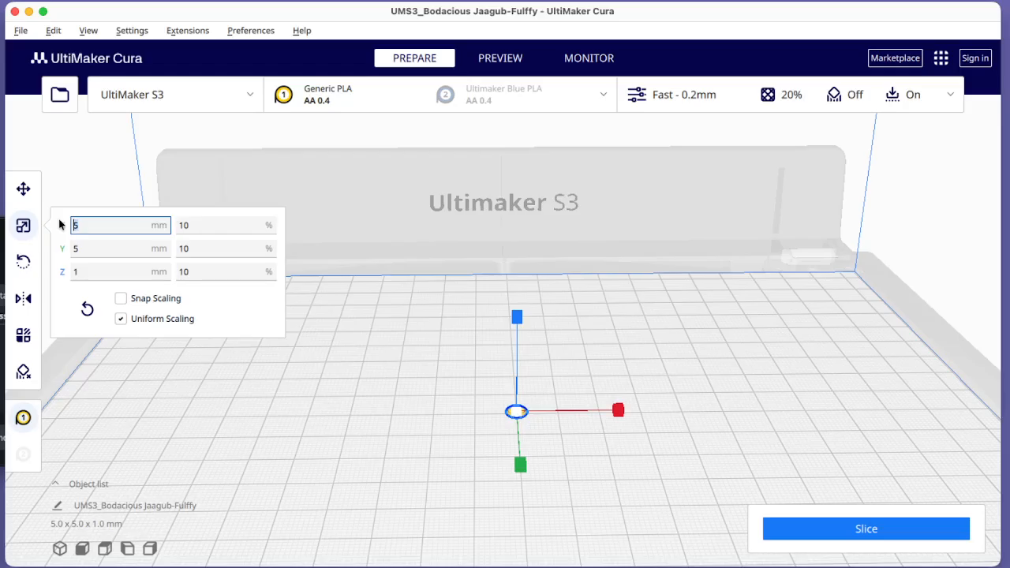
{"action": "type", "text": "75"}
{"action": "key", "text": "Return"}
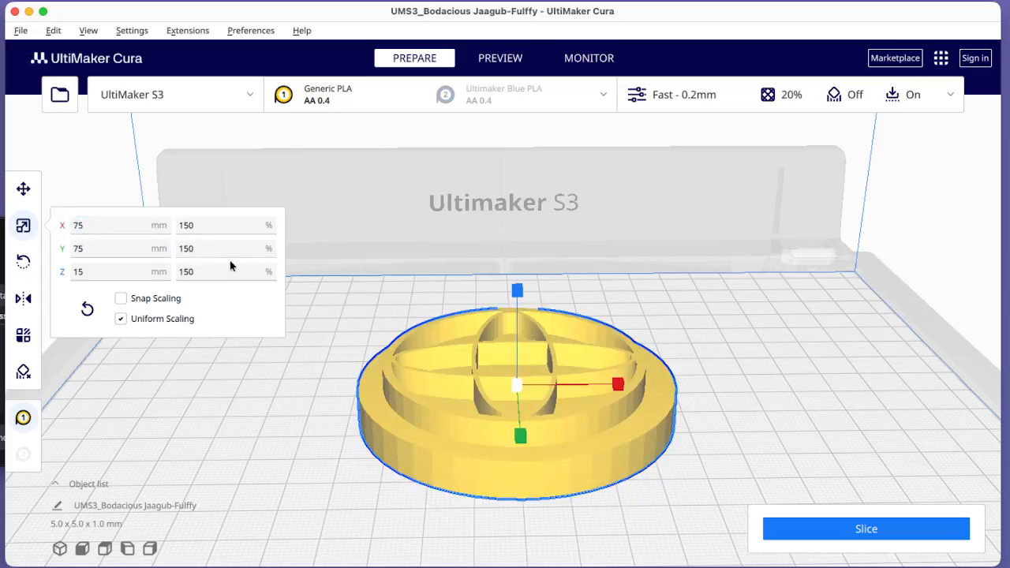
{"action": "left_click", "coordinate": [874, 530]}
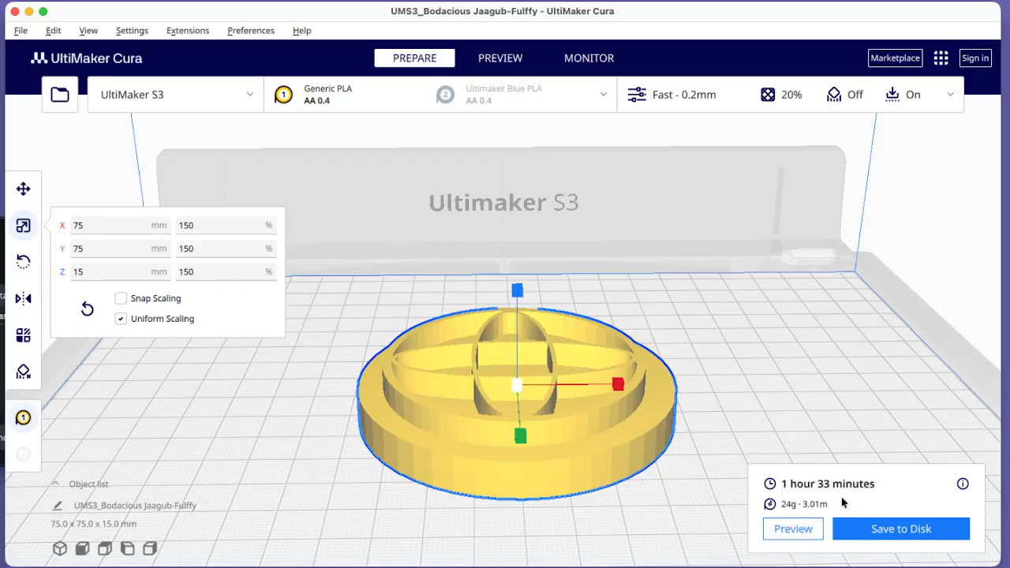
Preview the enlarged model's sliced layers, check the uppermost ones, and return to the preparation view.
{"action": "left_click", "coordinate": [794, 528]}
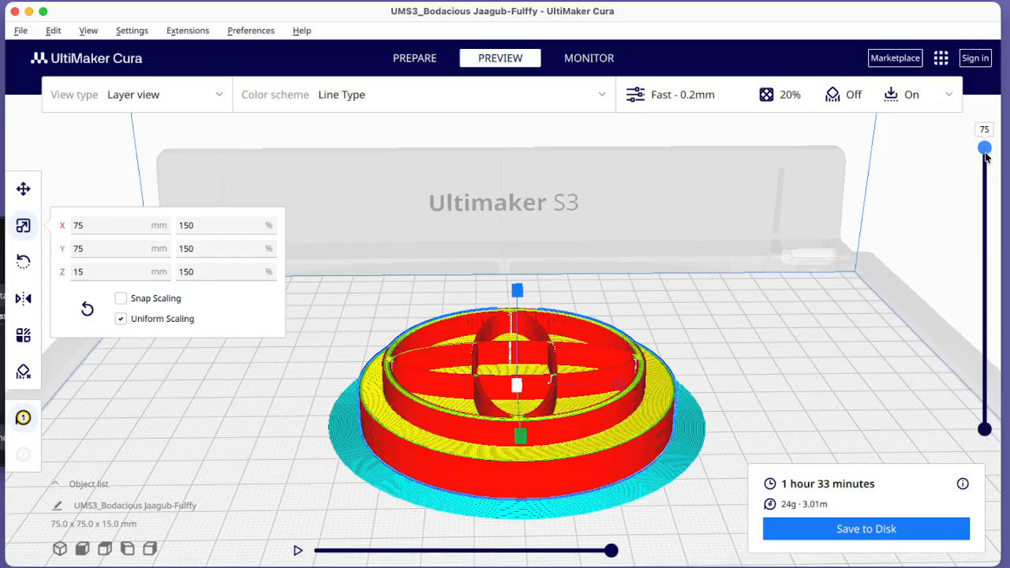
{"action": "mouse_move", "coordinate": [985, 152]}
{"action": "left_mouse_down"}
{"action": "mouse_move", "coordinate": [1000, 321]}
{"action": "mouse_move", "coordinate": [998, 138]}
{"action": "left_mouse_up"}
{"action": "mouse_move", "coordinate": [984, 150]}
{"action": "left_mouse_down"}
{"action": "mouse_move", "coordinate": [986, 411]}
{"action": "mouse_move", "coordinate": [984, 158]}
{"action": "left_mouse_up"}
{"action": "left_click", "coordinate": [408, 54]}
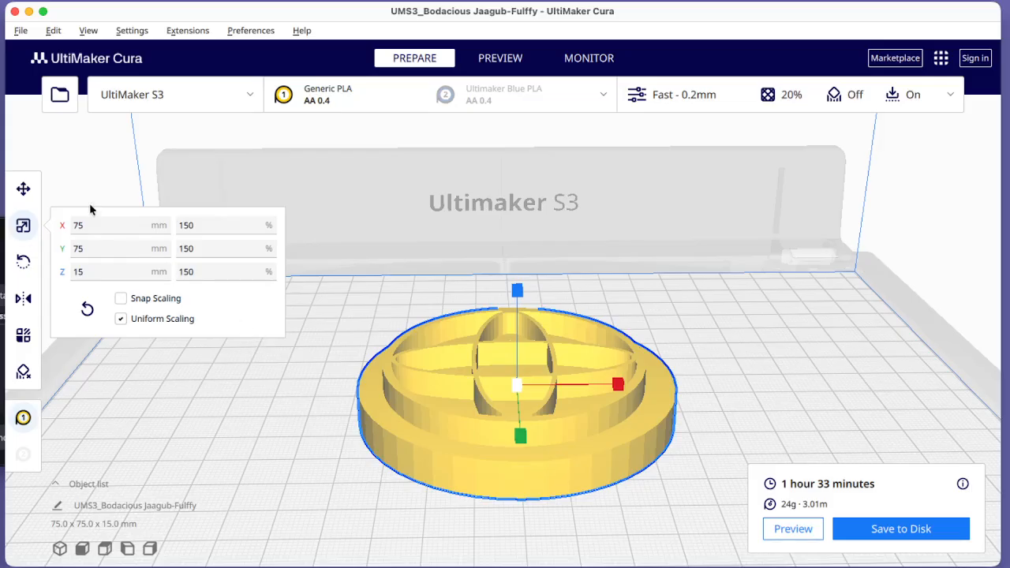
Scale the model uniformly to 75% and slice it at the reduced size.
{"action": "left_click_drag", "start_coordinate": [90, 225], "coordinate": [49, 223]}
{"action": "double_click", "coordinate": [202, 225]}
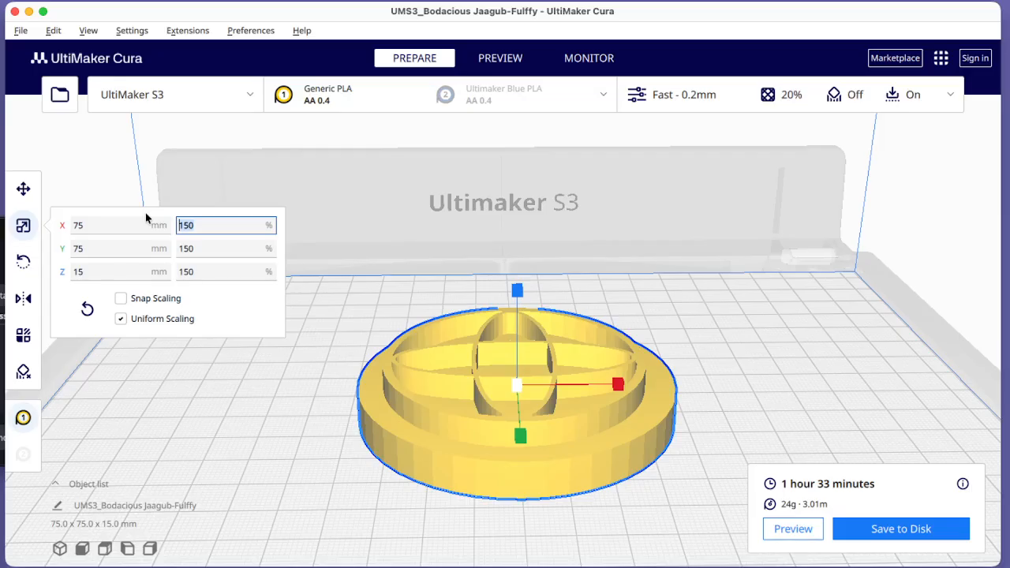
{"action": "type", "text": "75"}
{"action": "key", "text": "Tab"}
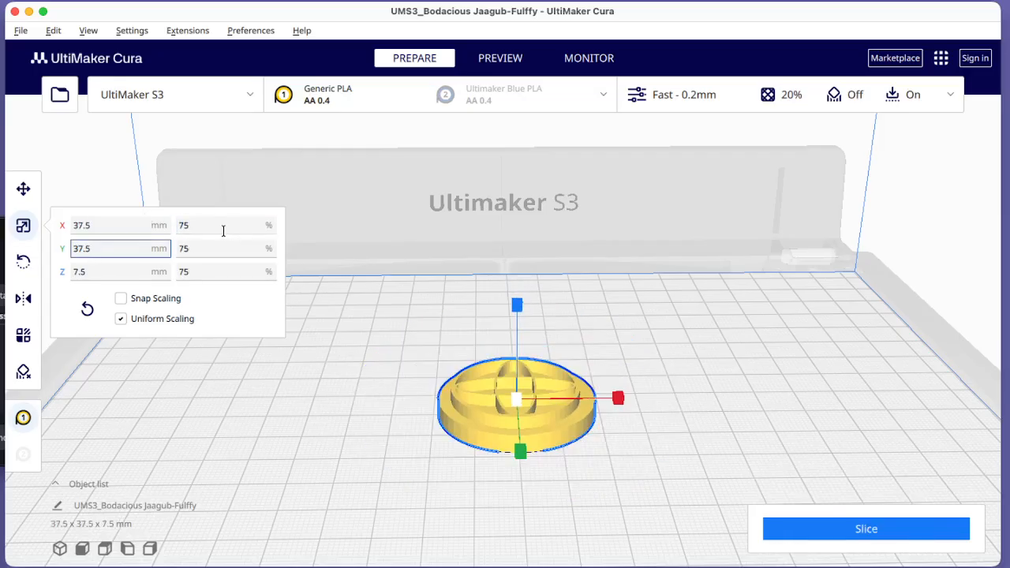
{"action": "left_click", "coordinate": [874, 530]}
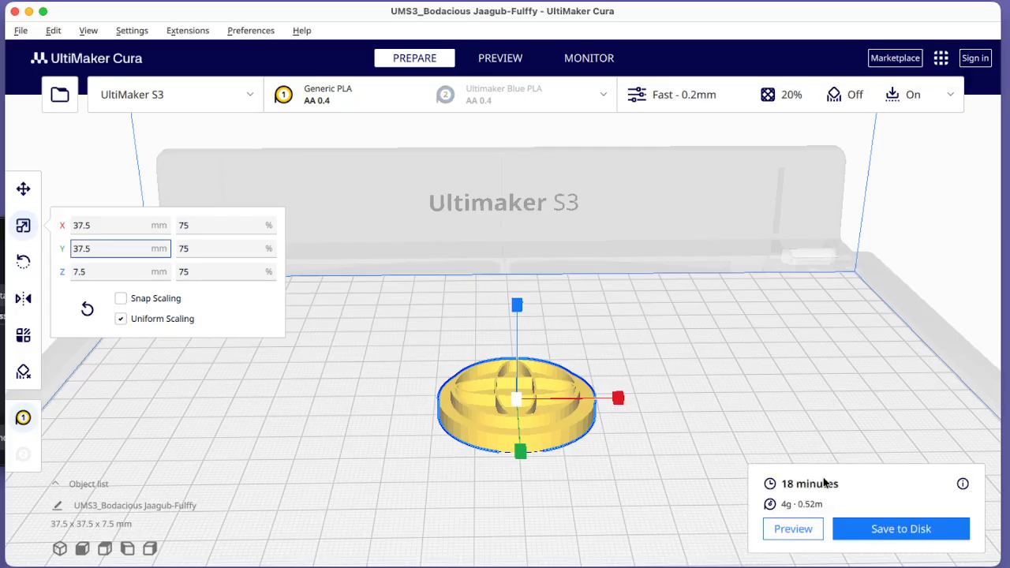
Preview the smaller model's layers down to layer 34, examine the ellipses closely from above, and return to the preparation view.
{"action": "left_click", "coordinate": [791, 530]}
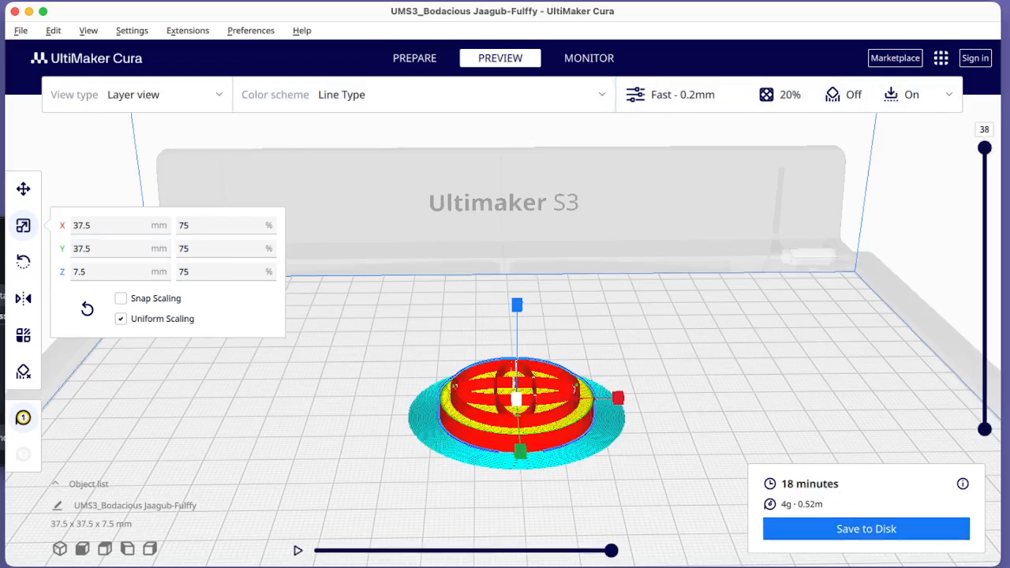
{"action": "left_click_drag", "start_coordinate": [985, 159], "coordinate": [986, 183]}
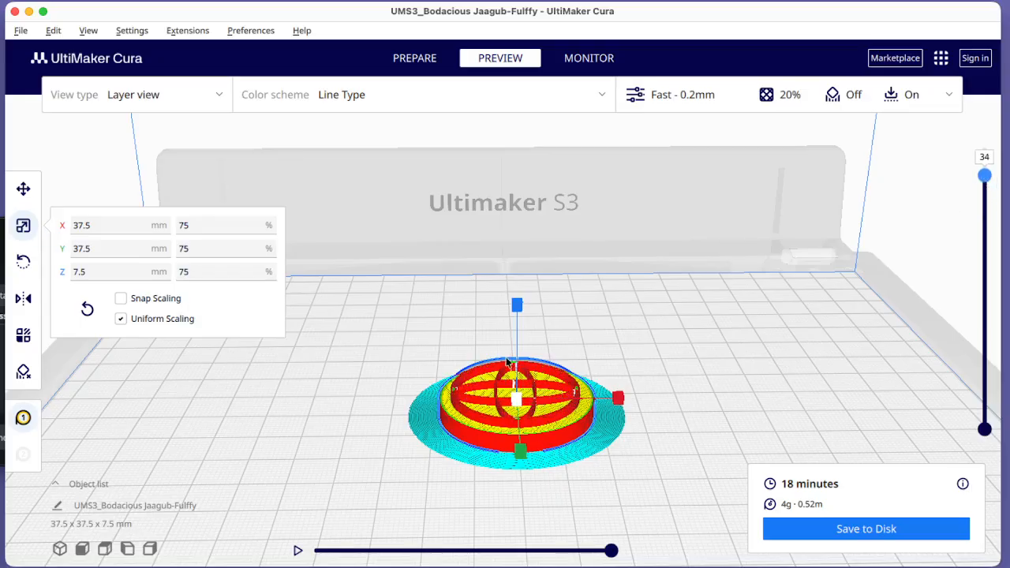
{"action": "left_click", "coordinate": [536, 409]}
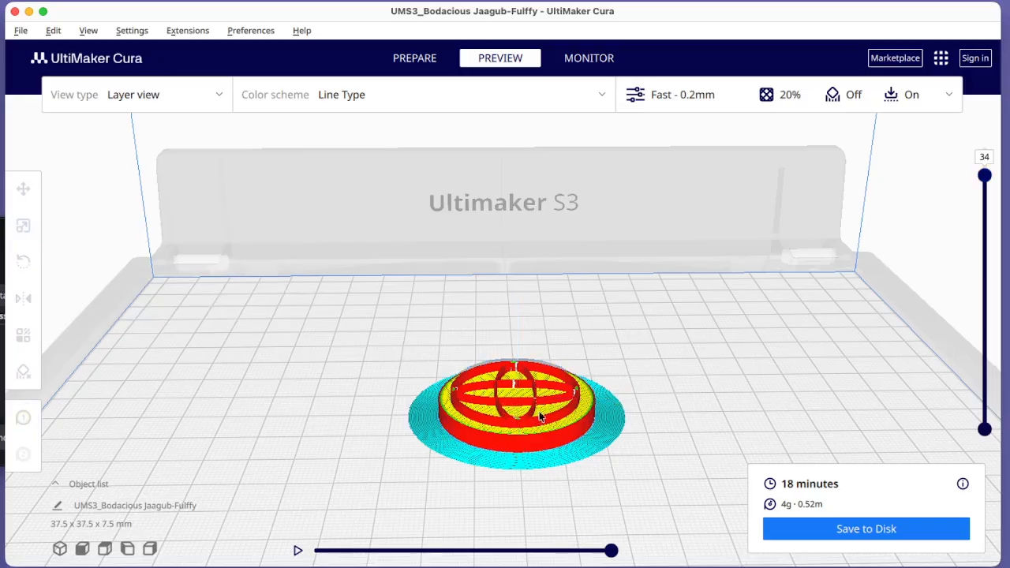
{"action": "right_click_drag", "start_coordinate": [536, 416], "coordinate": [534, 519]}
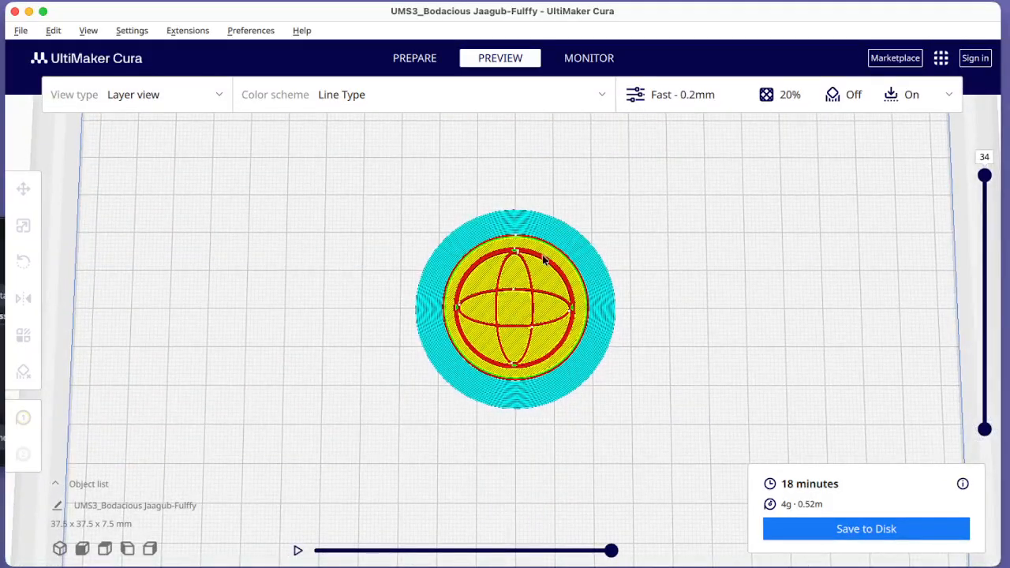
{"action": "scroll", "coordinate": [537, 260], "scroll_direction": "up", "scroll_amount": 5}
{"action": "scroll", "coordinate": [532, 263], "scroll_direction": "up", "scroll_amount": 4}
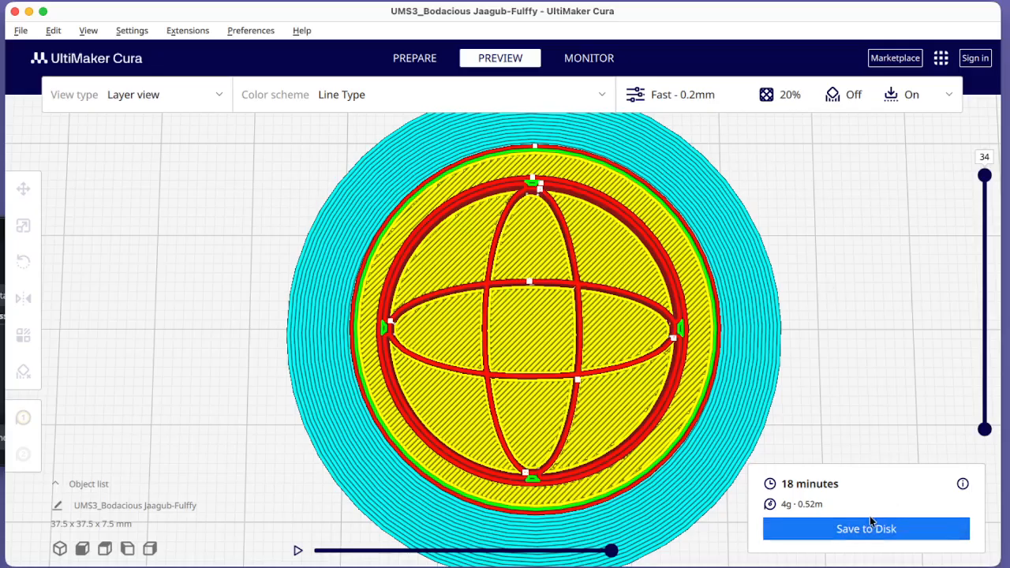
{"action": "left_click", "coordinate": [414, 59]}
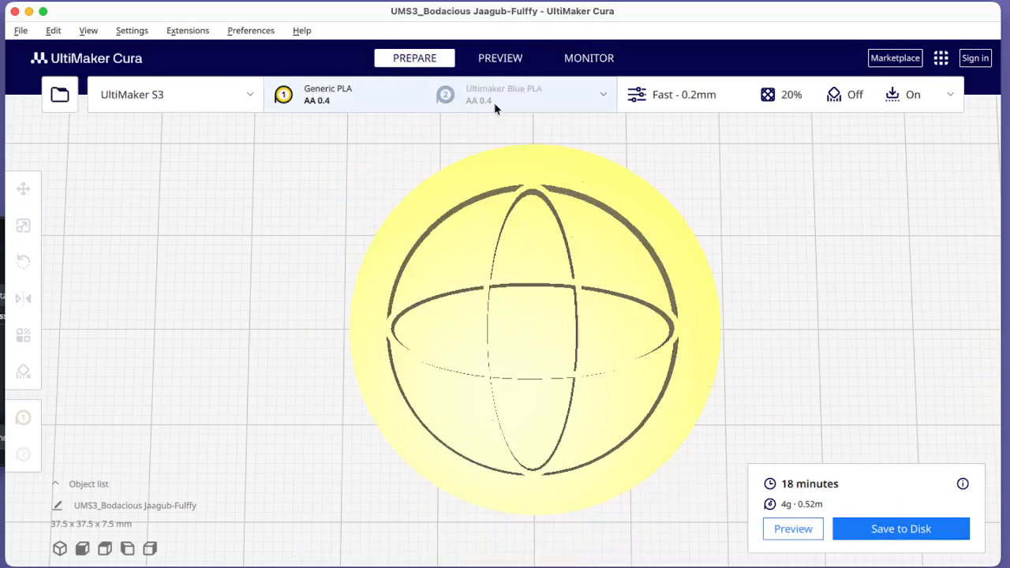
Save the sliced model to the Desktop as UMS3_Bodacious Jaagub-Fulffy.ufp in UltiMaker Format Package format.
{"action": "left_click", "coordinate": [874, 528]}
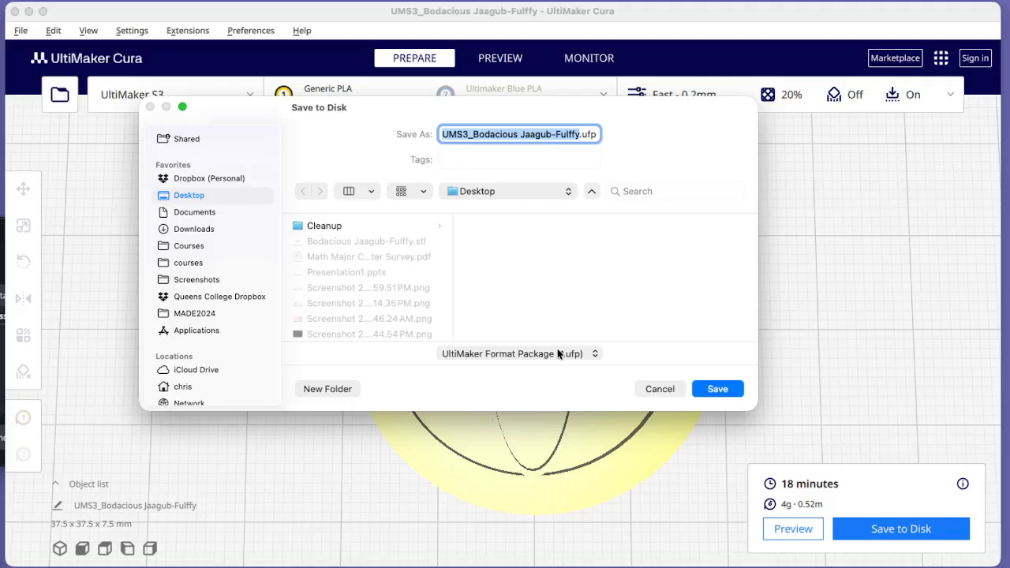
{"action": "left_click", "coordinate": [717, 389]}
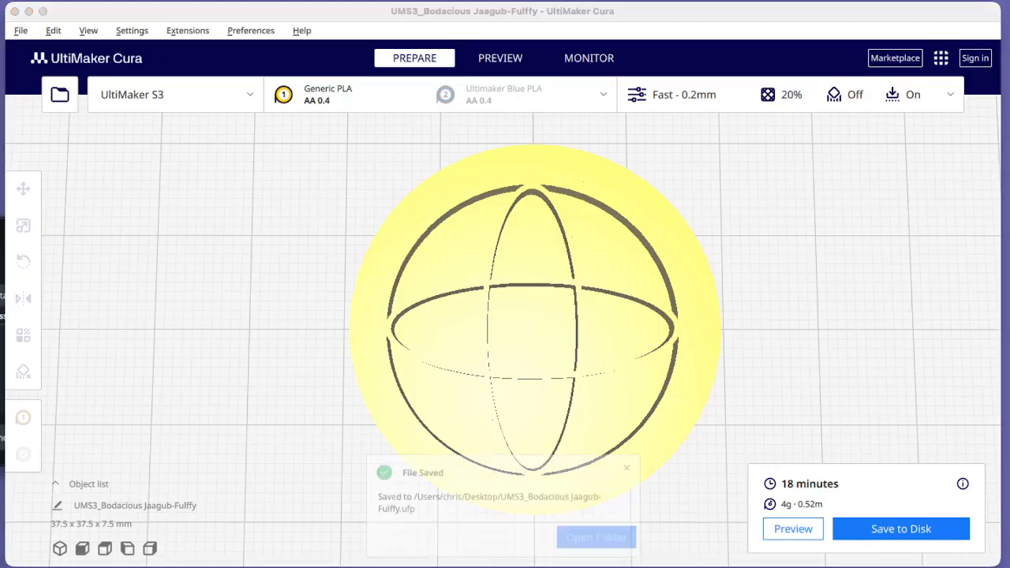
{"action": "left_click_drag", "start_coordinate": [1006, 47], "coordinate": [1009, 71]}
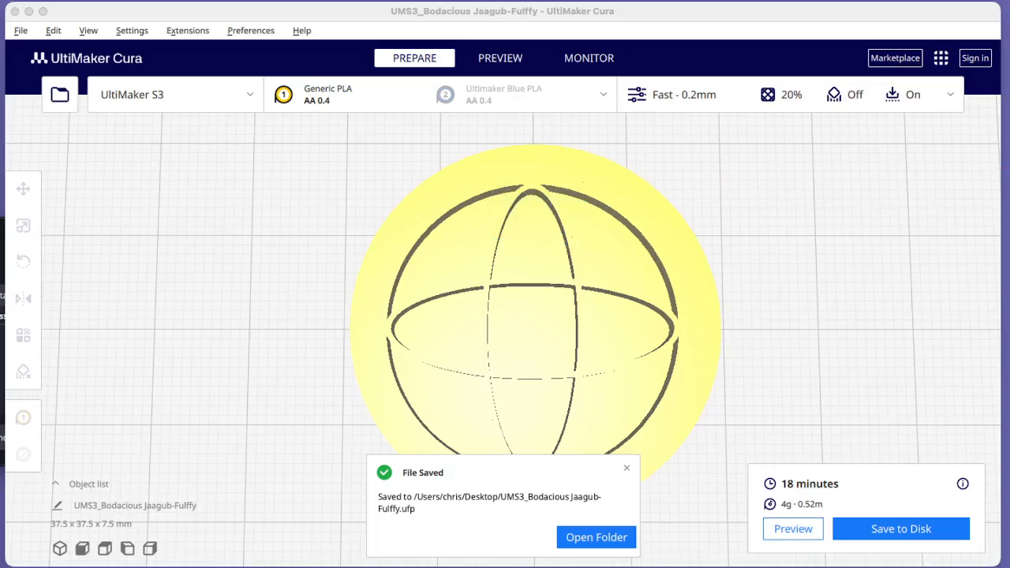